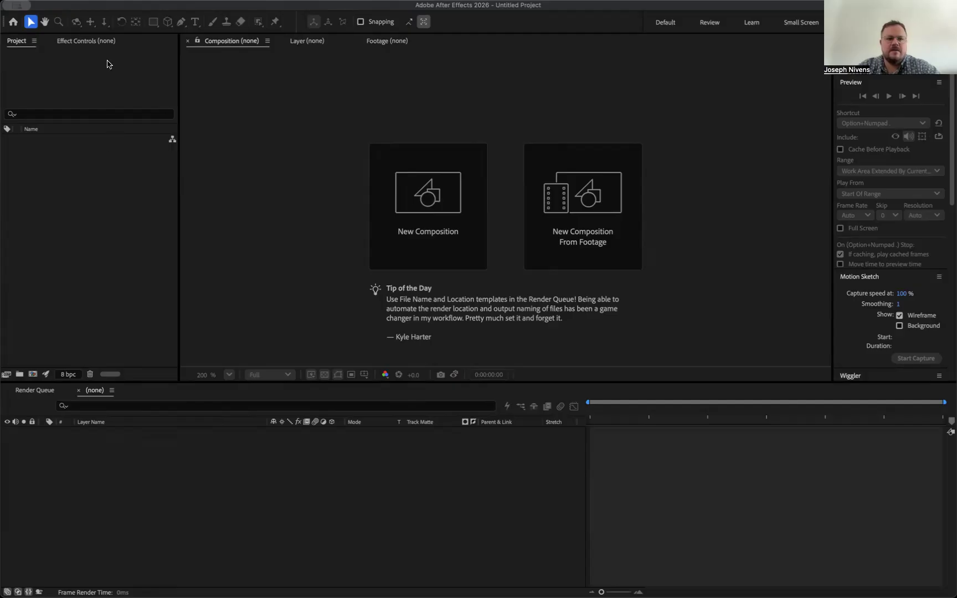
Import Background1.psd as Composition - Retain Layer Sizes with editable layer styles, open the composition, and undo the import
left_click(107, 49)
left_click(89, 1)
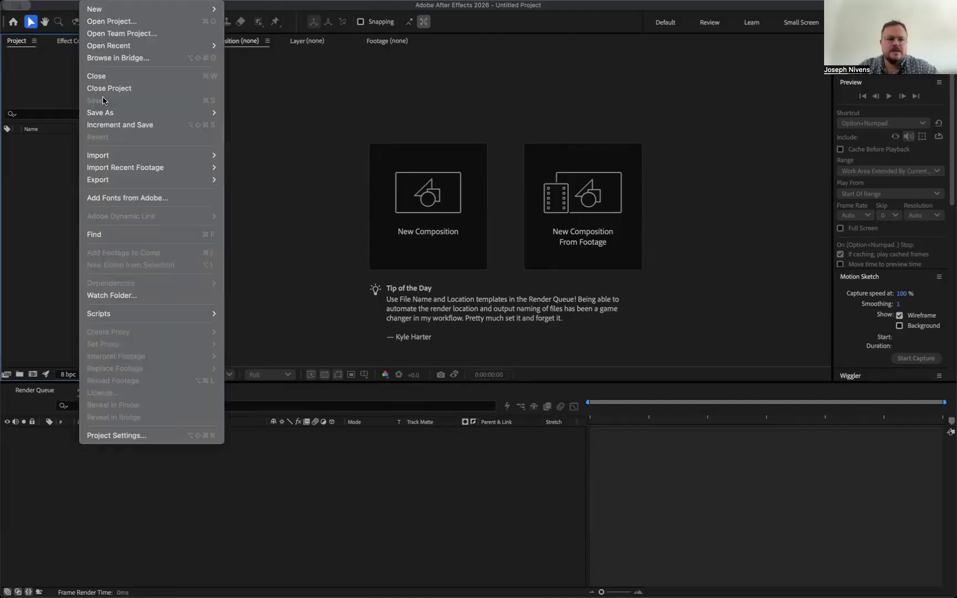
mouse_move(109, 159)
left_click(249, 160)
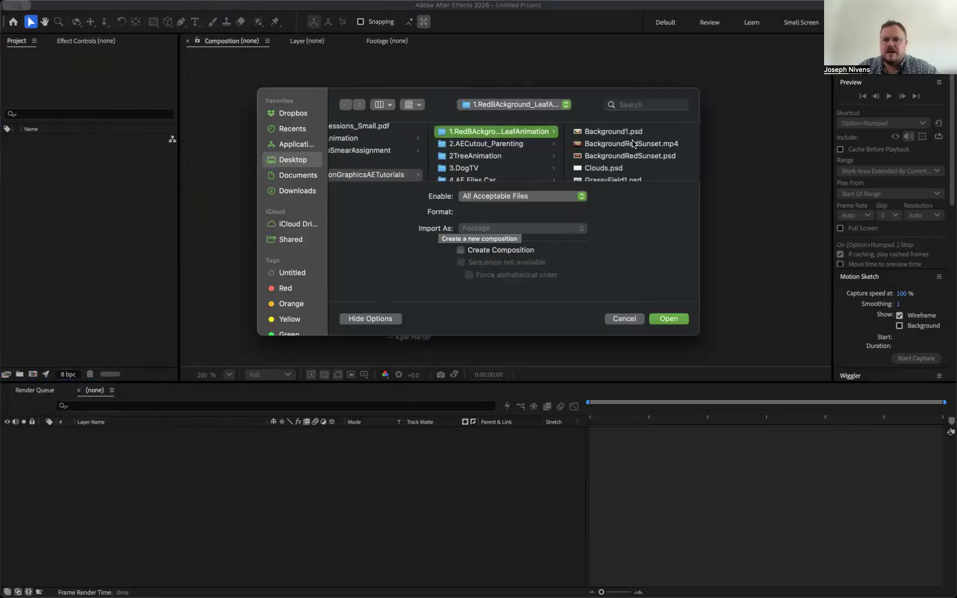
left_click(636, 133)
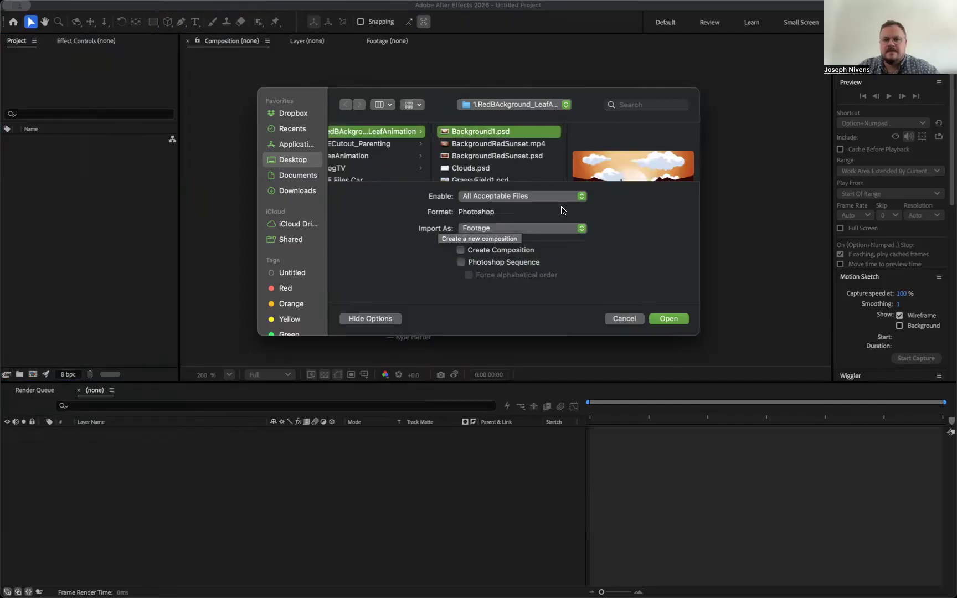
left_click(569, 229)
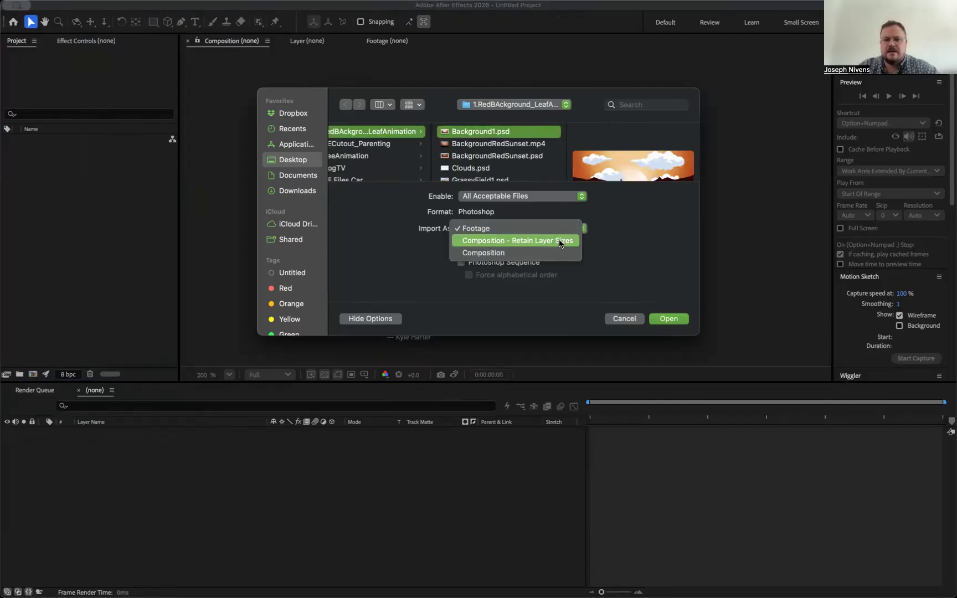
left_click(560, 240)
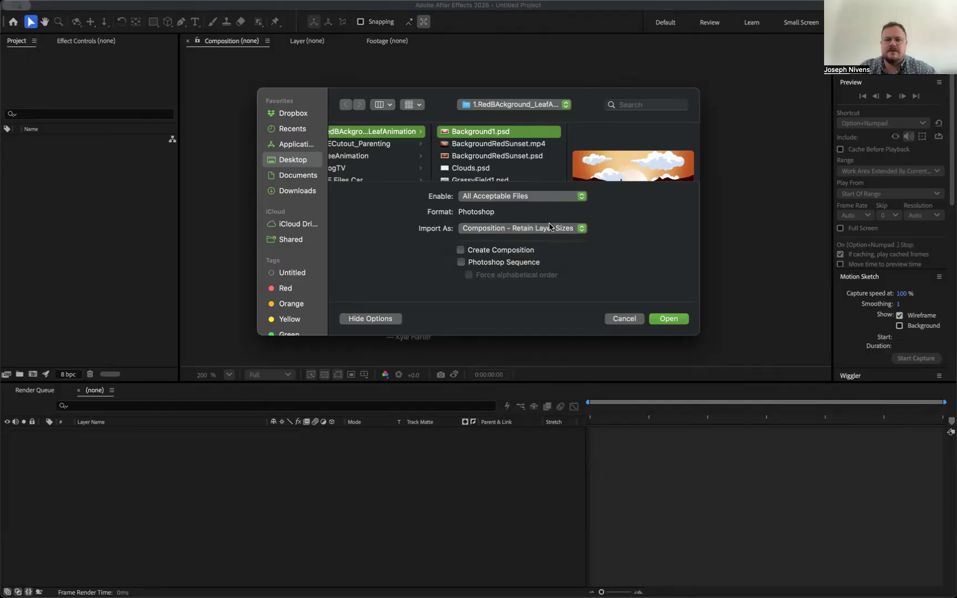
left_click(670, 318)
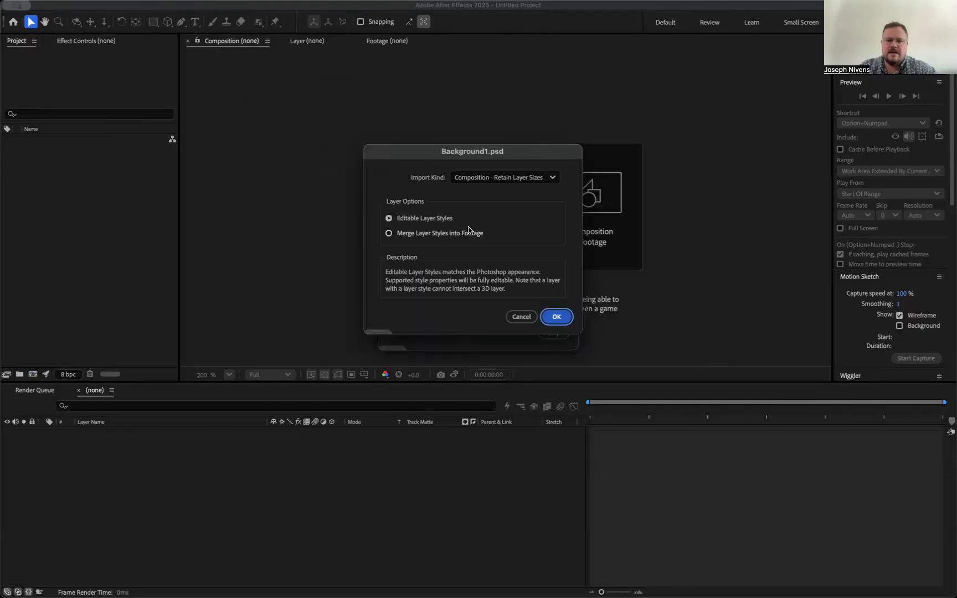
left_click(556, 316)
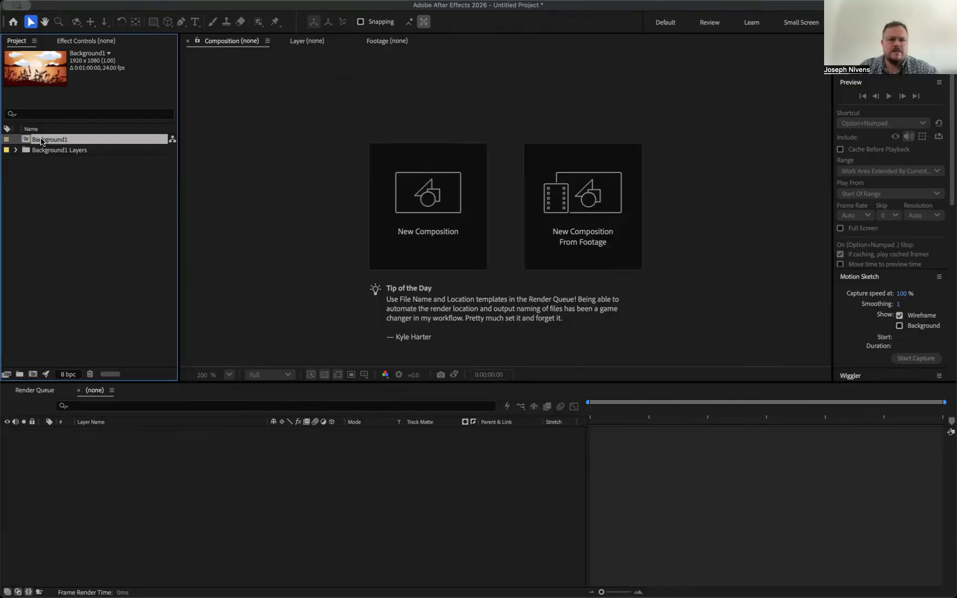
double_click(41, 140)
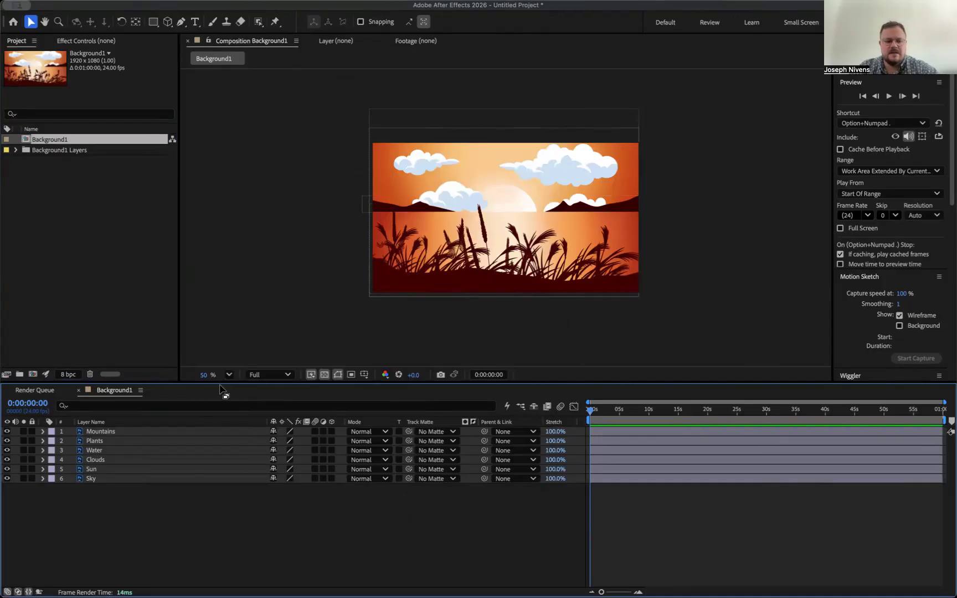
key("super+z")
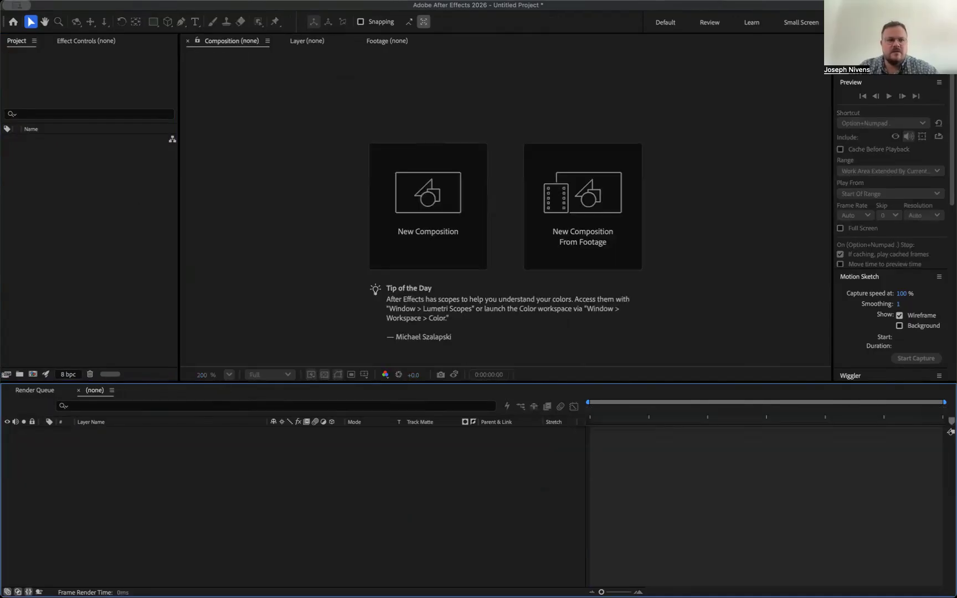
Import Background1.psd again as Composition - Retain Layer Sizes and open the Background1 composition in the timeline
left_click(89, 0)
left_click(263, 158)
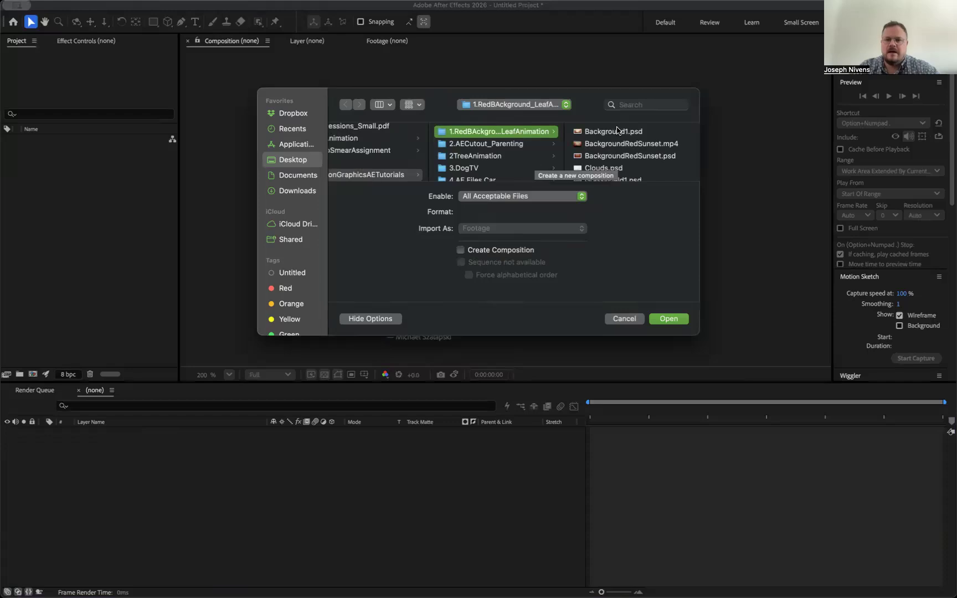
left_click(618, 130)
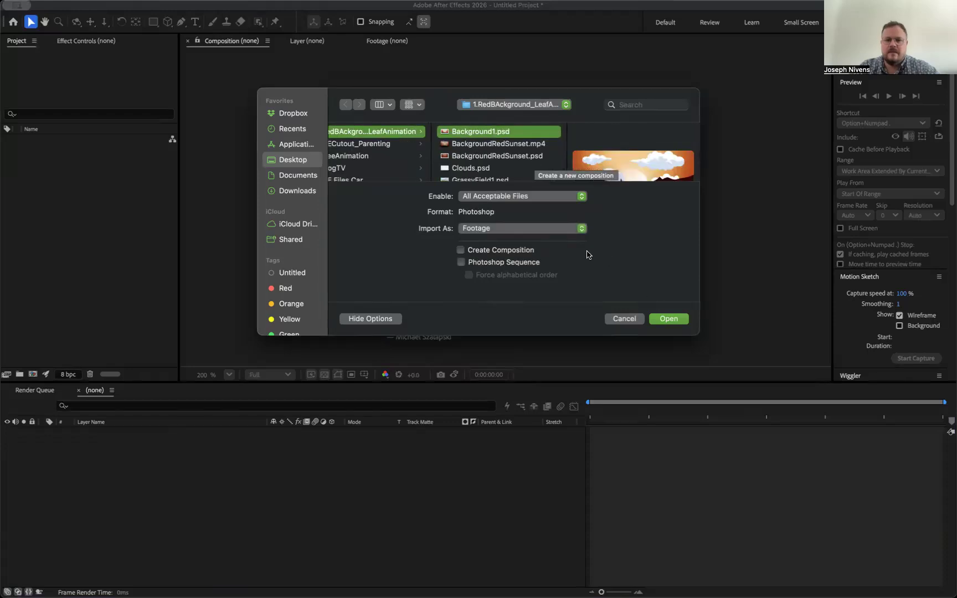
left_click(581, 228)
left_click(576, 241)
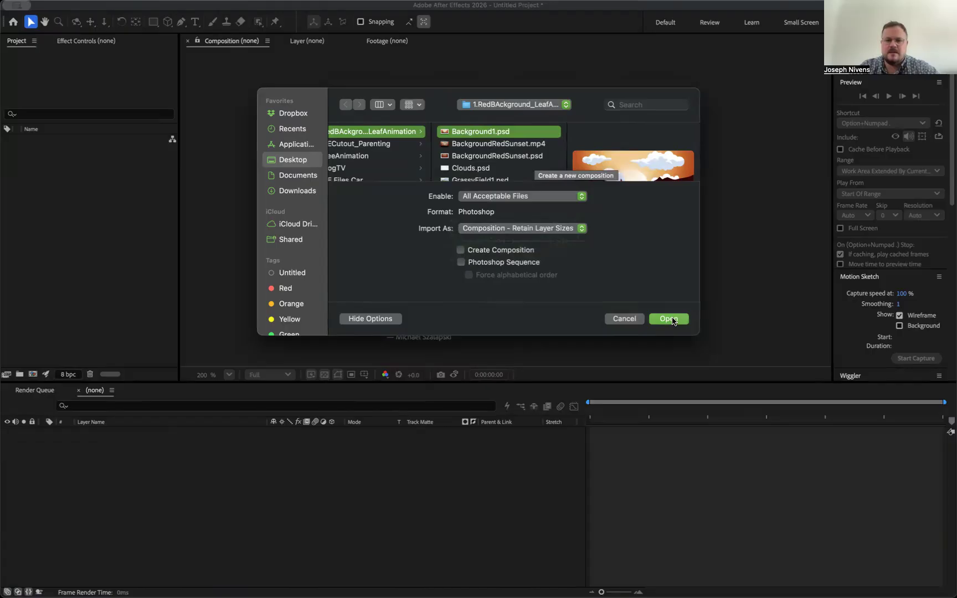
left_click(668, 319)
left_click(556, 317)
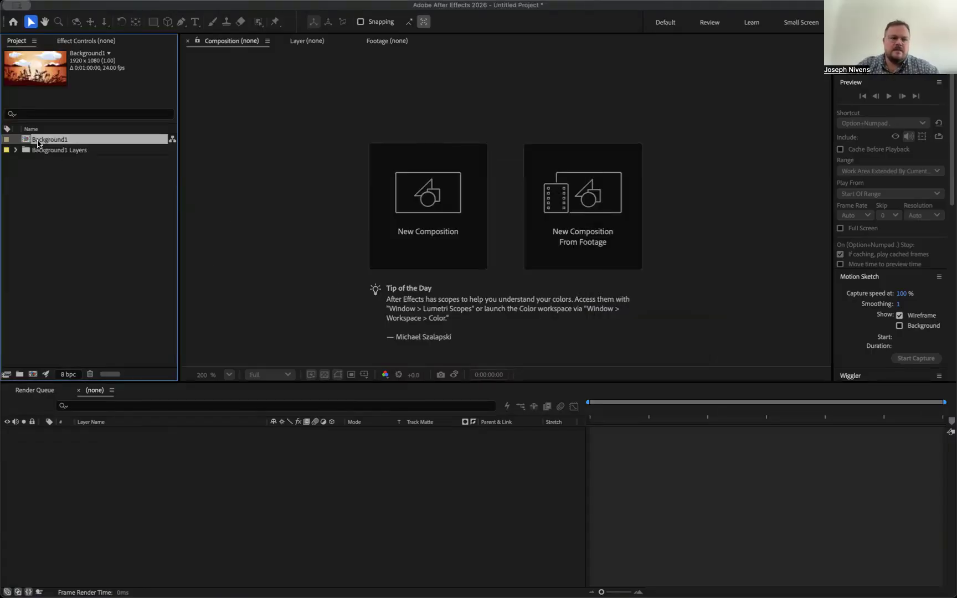
double_click(37, 142)
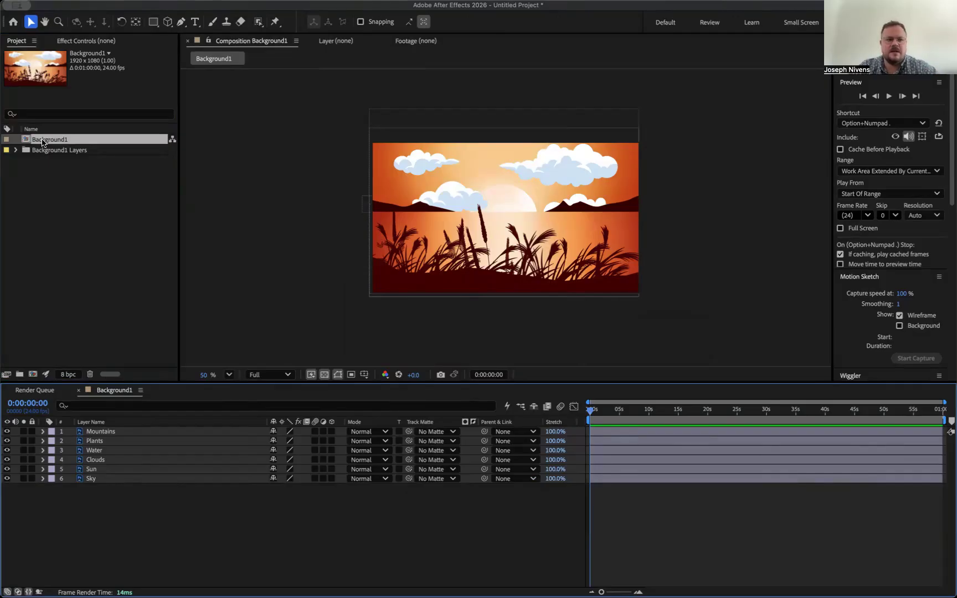
left_click_drag(42, 142, 301, 391)
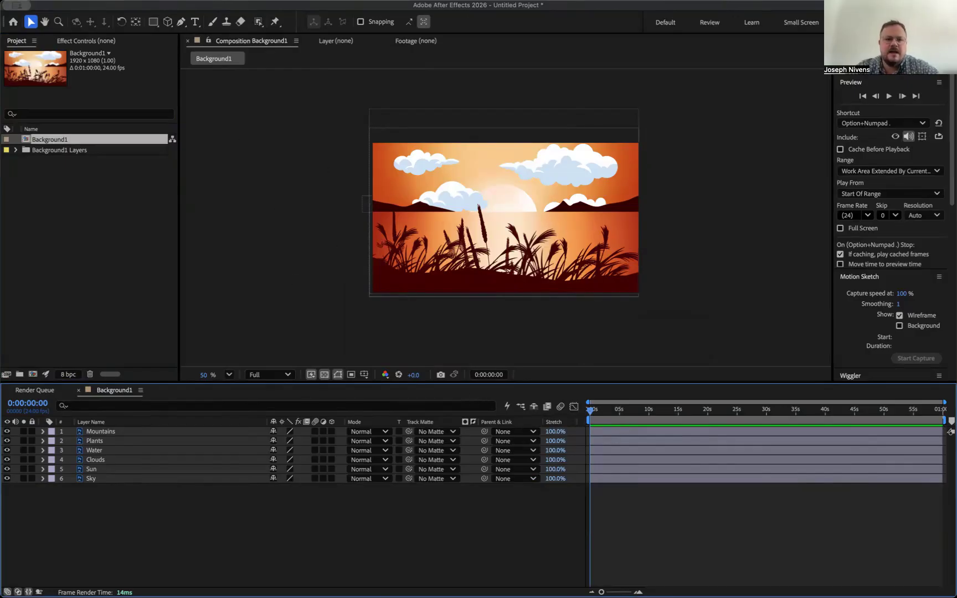
Review the Background1 composition's size, frame rate and duration settings and accept them
left_click(153, 1)
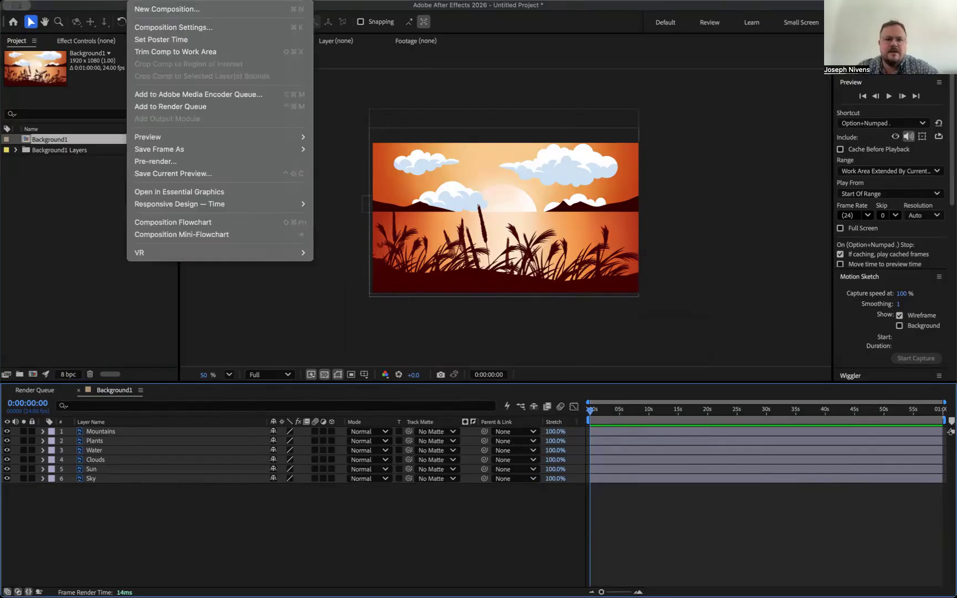
left_click(165, 27)
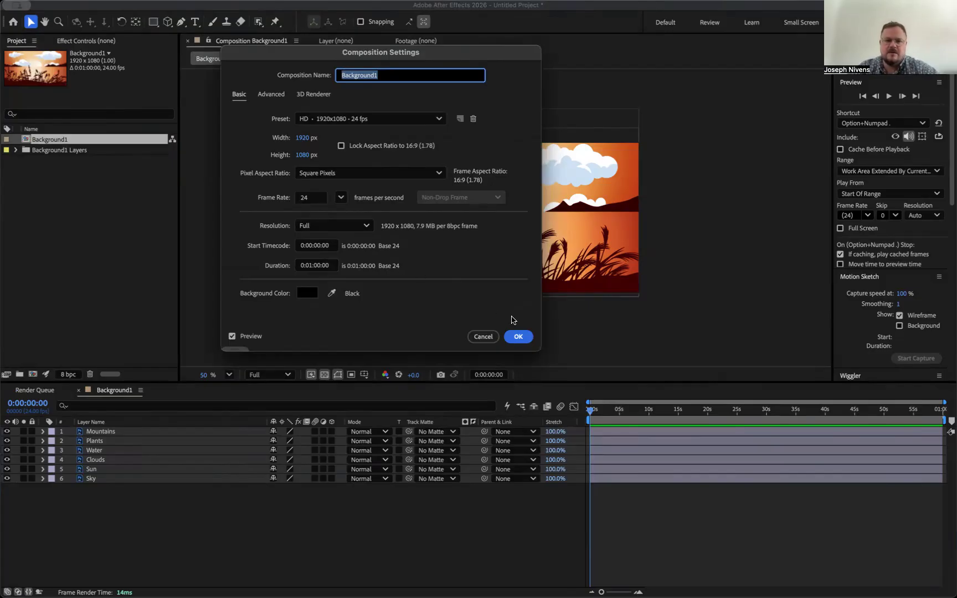
left_click(519, 341)
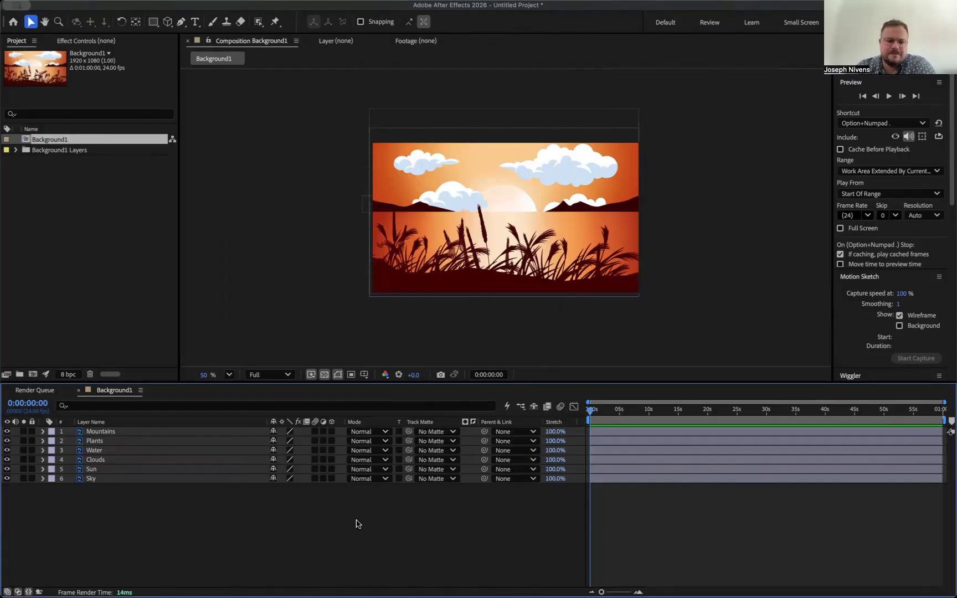
Hide all layers and show them again one by one from Sky up to Mountains to examine each layer's content
left_click_drag(8, 431, 7, 480)
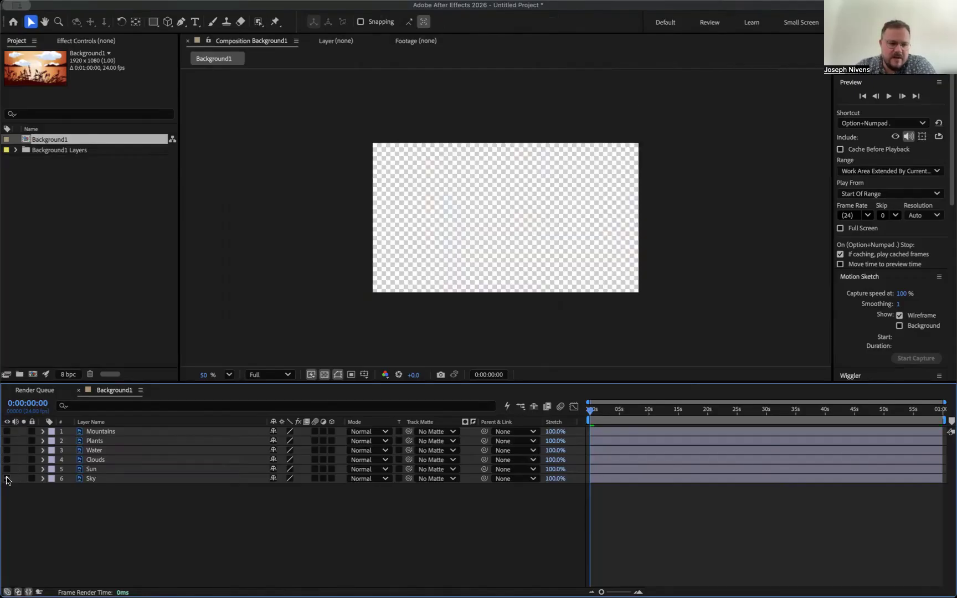
left_click(6, 479)
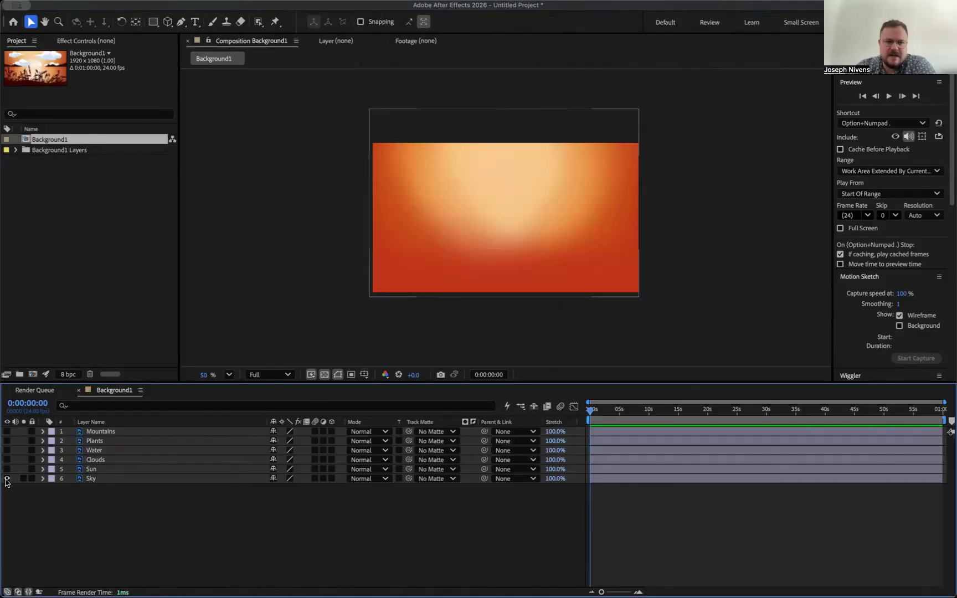
left_click(6, 469)
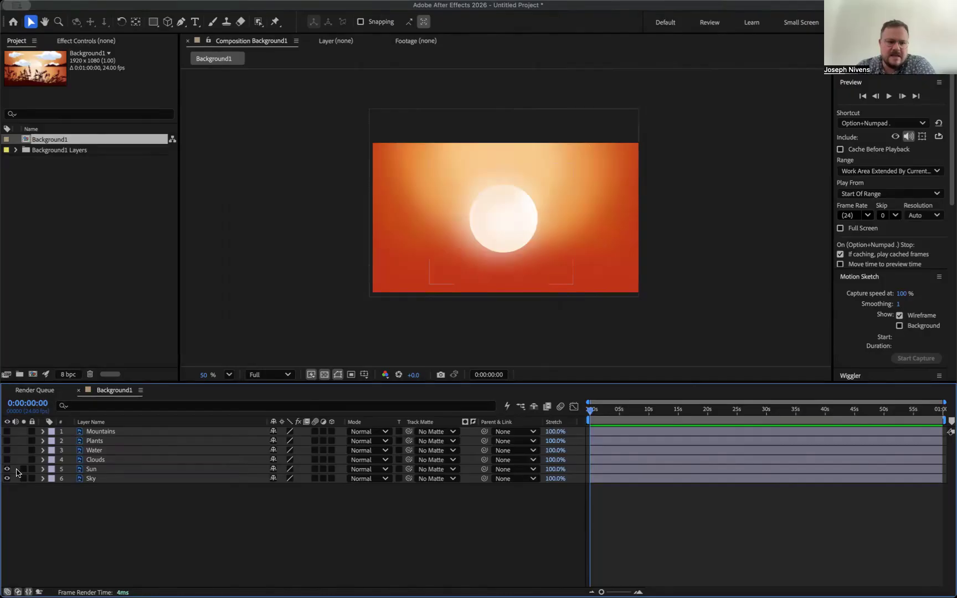
left_click(7, 459)
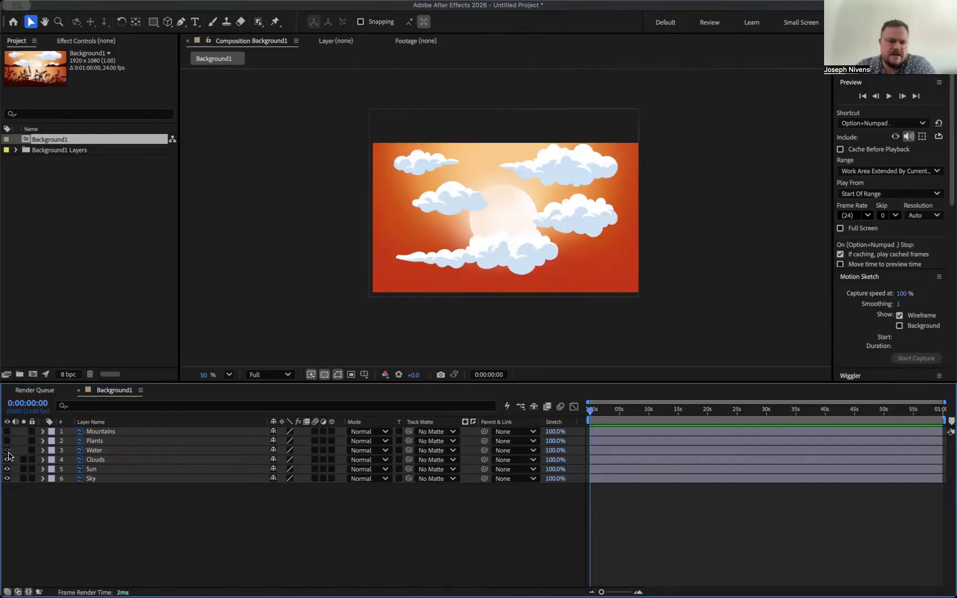
left_click(7, 450)
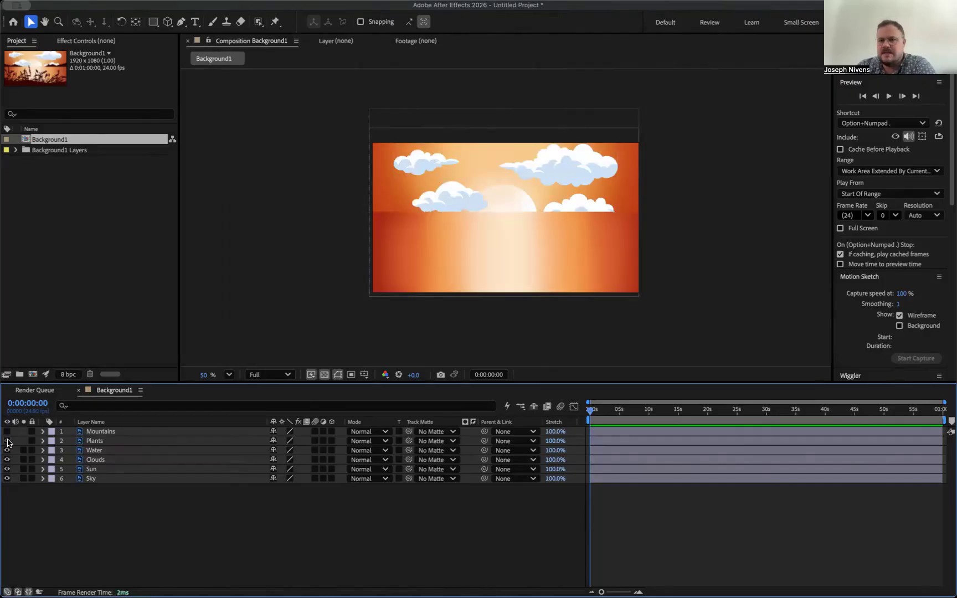
left_click(7, 441)
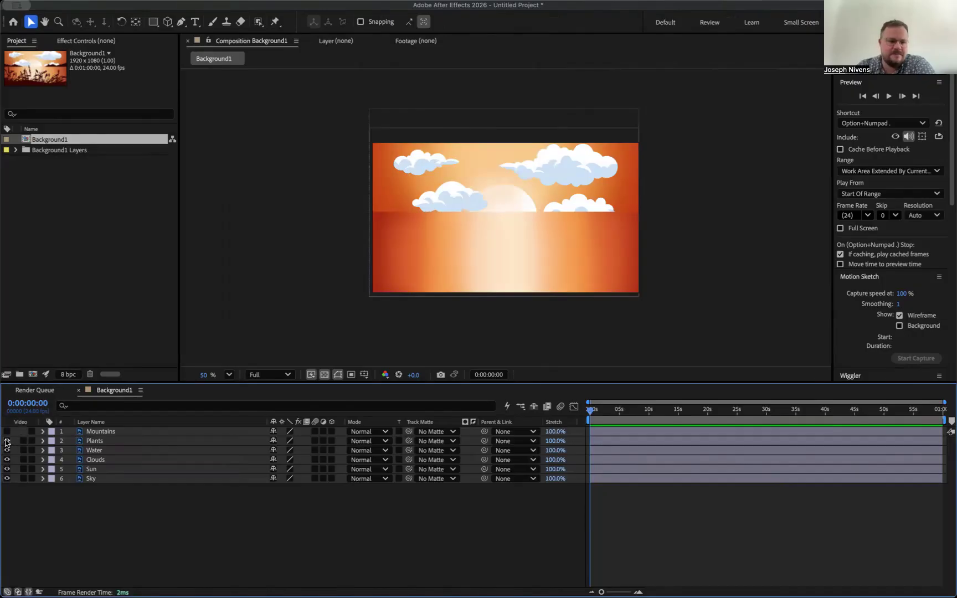
left_click(7, 432)
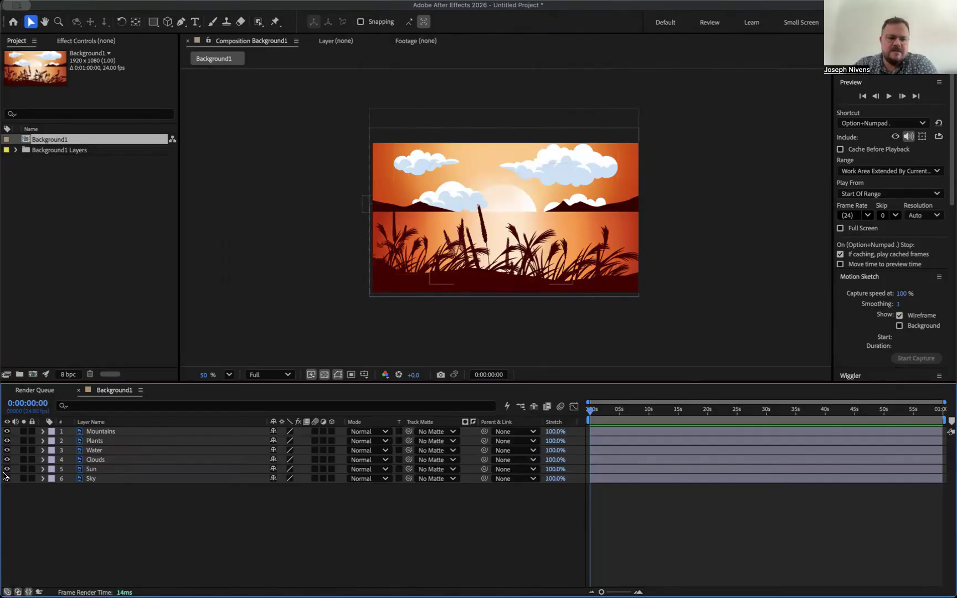
Hide the Plants and Clouds layers and duplicate the Mountains layer
left_click(7, 441)
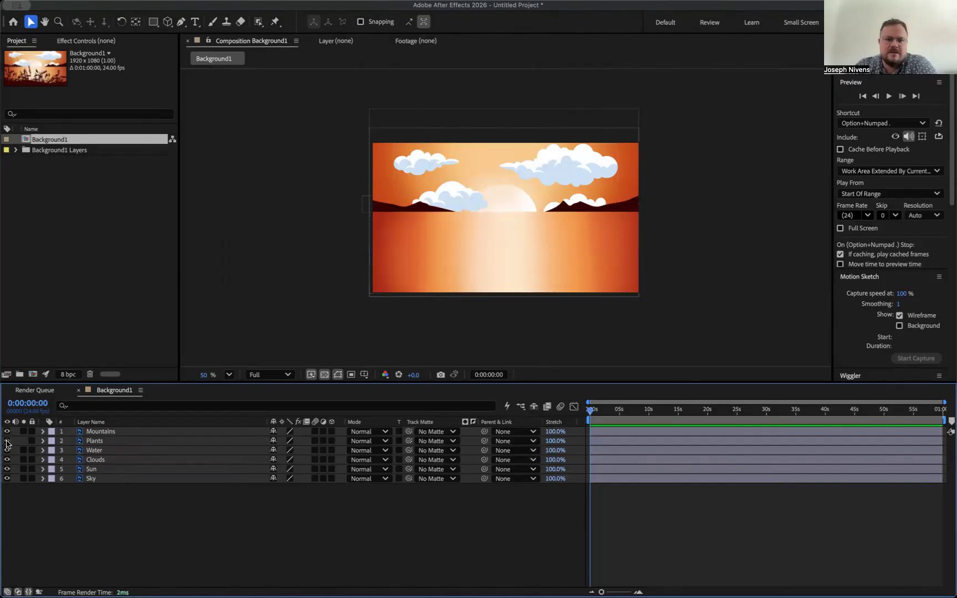
left_click(7, 460)
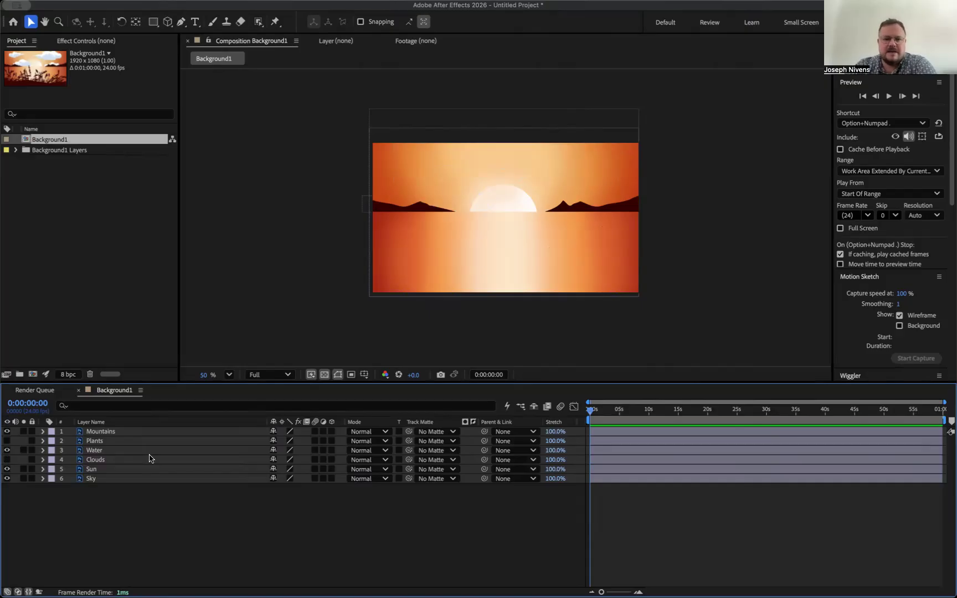
left_click(99, 435)
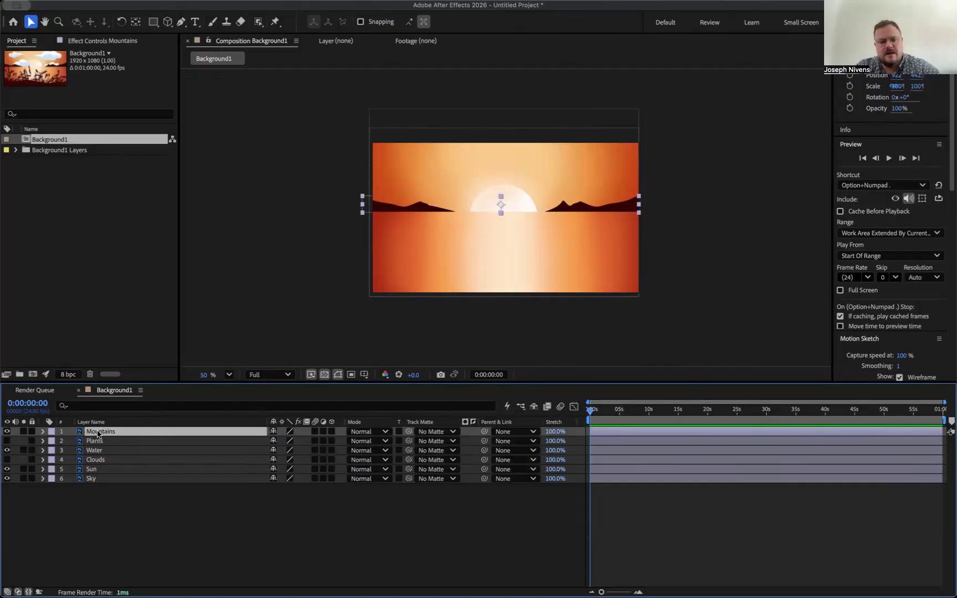
right_click(97, 433)
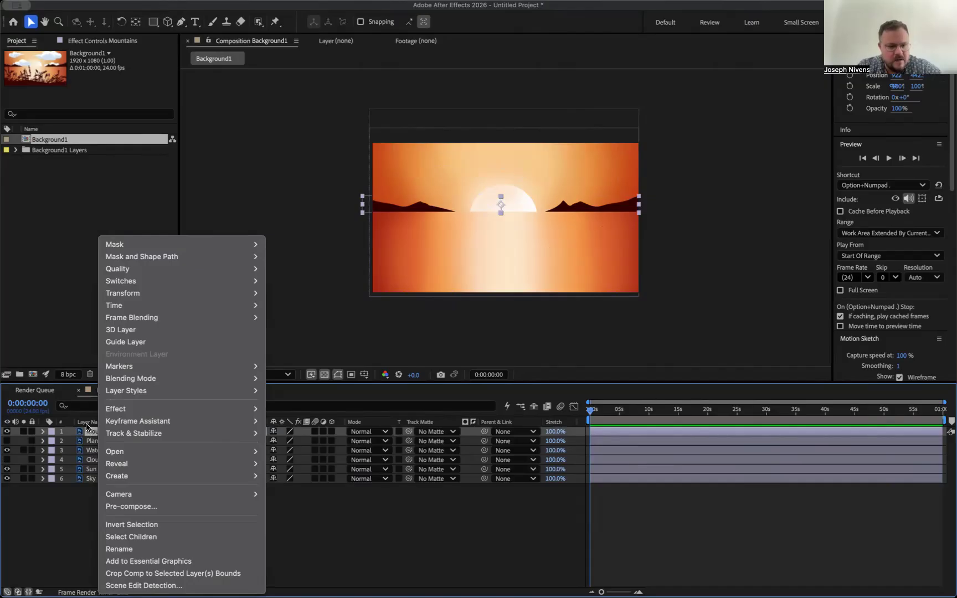
left_click(90, 432)
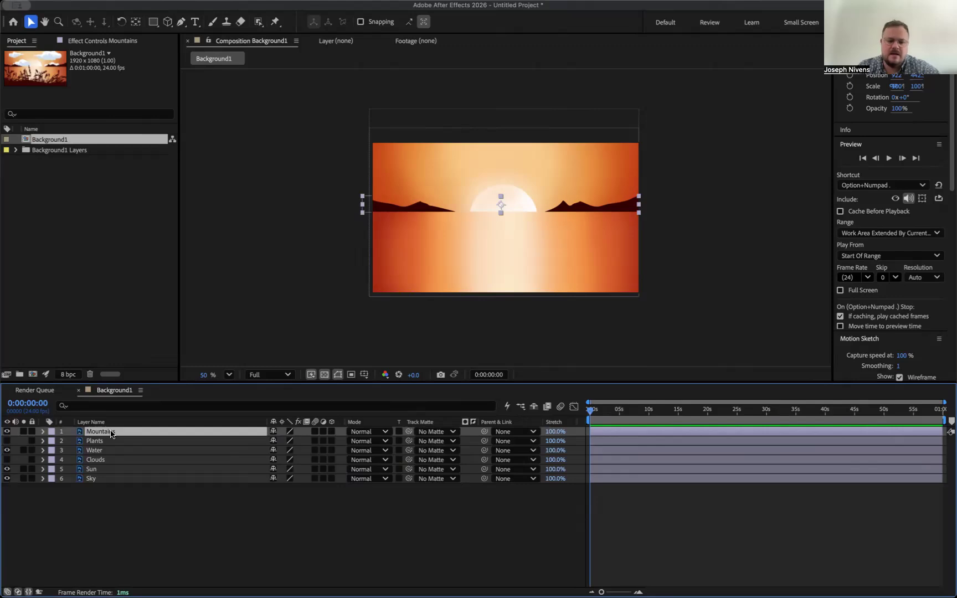
key("ctrl+d")
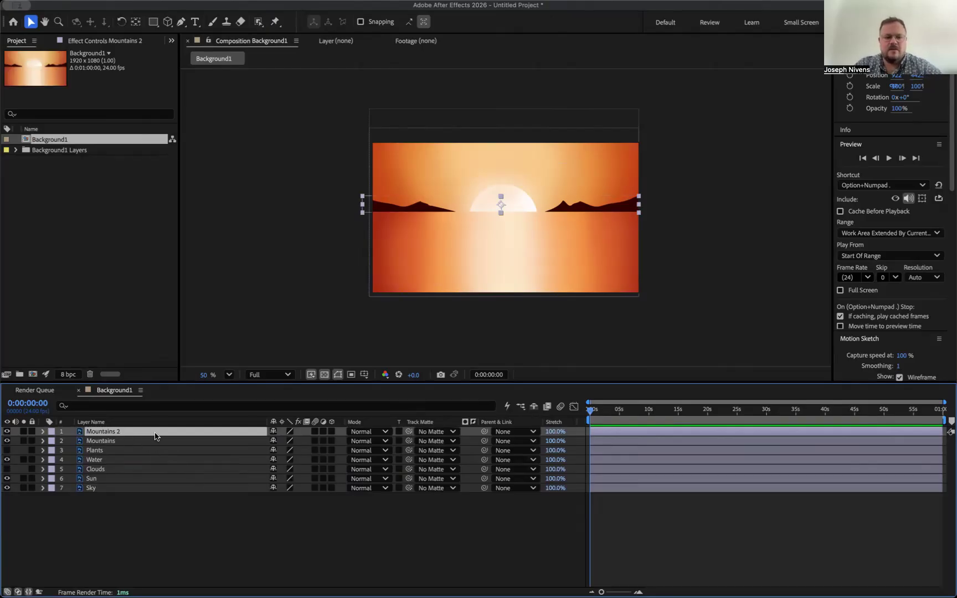
Flip the duplicated Mountains layer upside down to about -217% vertical scale and place it below the horizon as a reflection
left_click(501, 197)
left_click_drag(497, 192, 498, 221)
left_click_drag(433, 196, 435, 219)
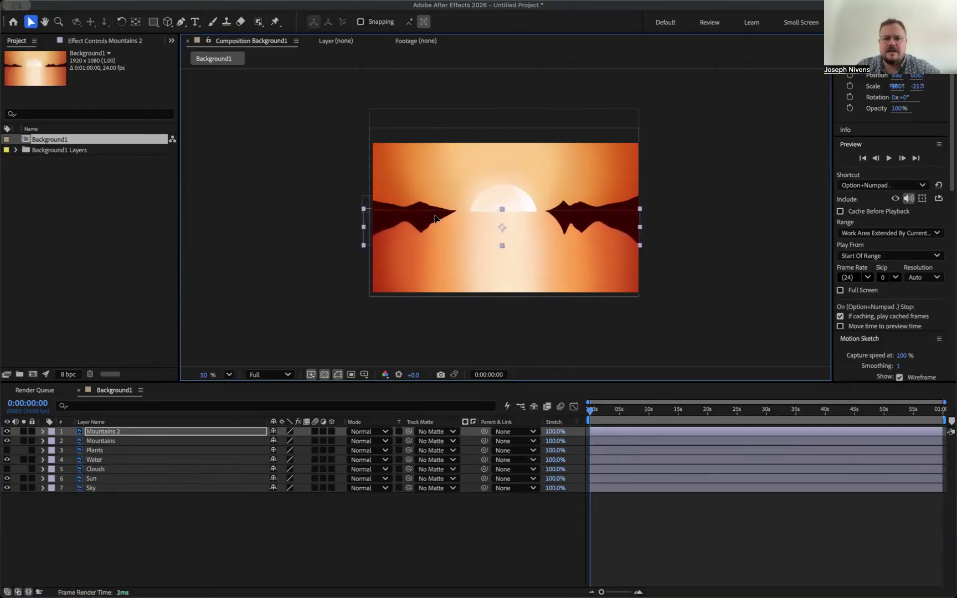
Stretch the mountain reflection to about -257% vertical scale and nudge it down to line up with the waterline
left_click_drag(501, 248, 502, 252)
key("shift+Down")
key("shift+Down")
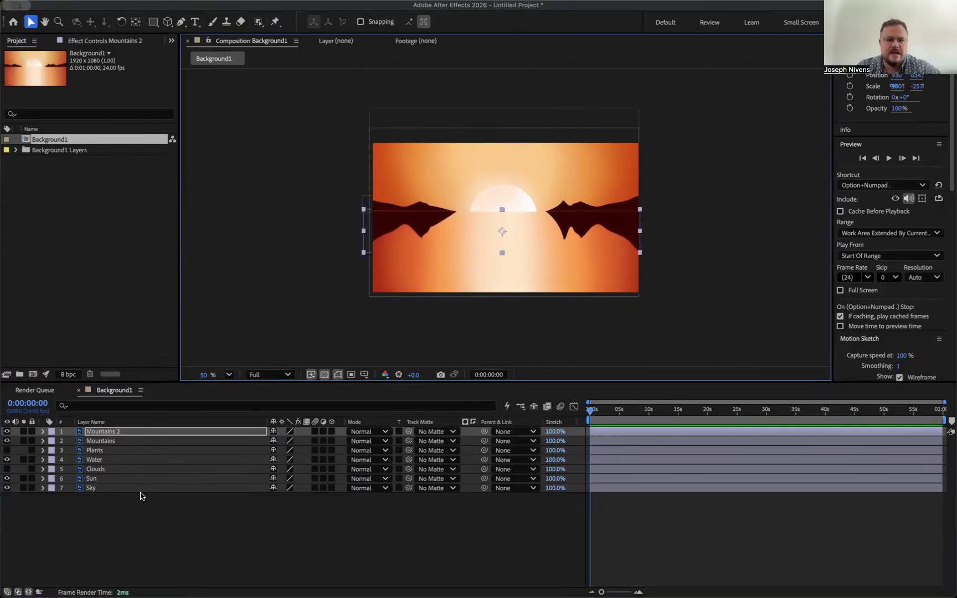
key("period")
key("Down")
key("Down")
key("Down")
key("Down")
key("Up")
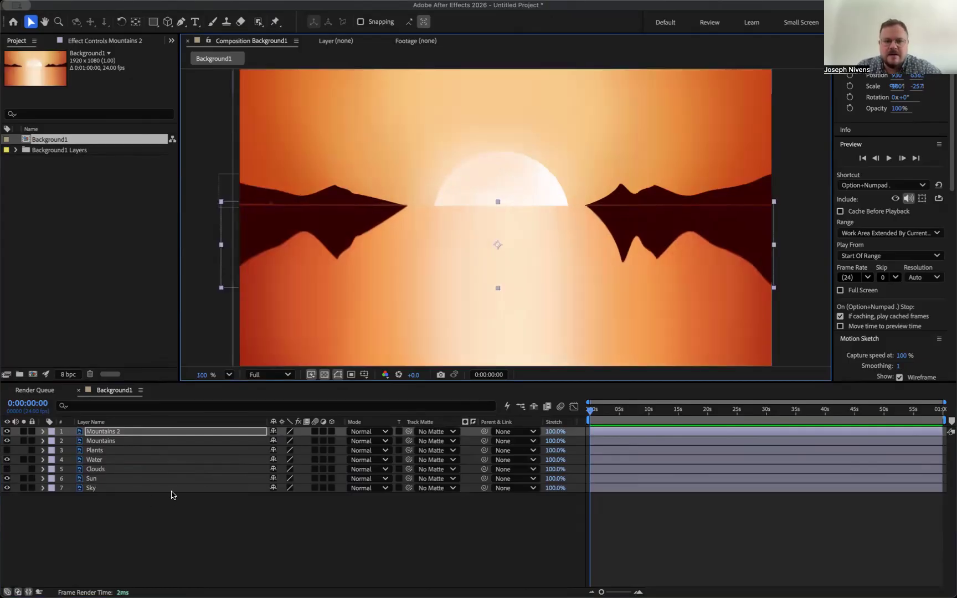
key("comma")
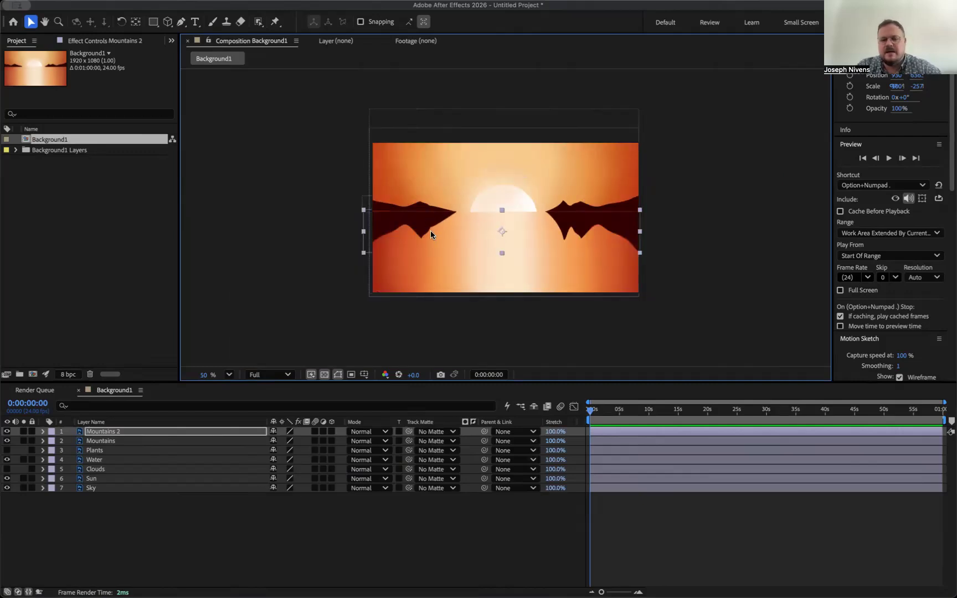
Rename the duplicated Mountains 2 layer as Mountains Reflection
left_click(103, 432)
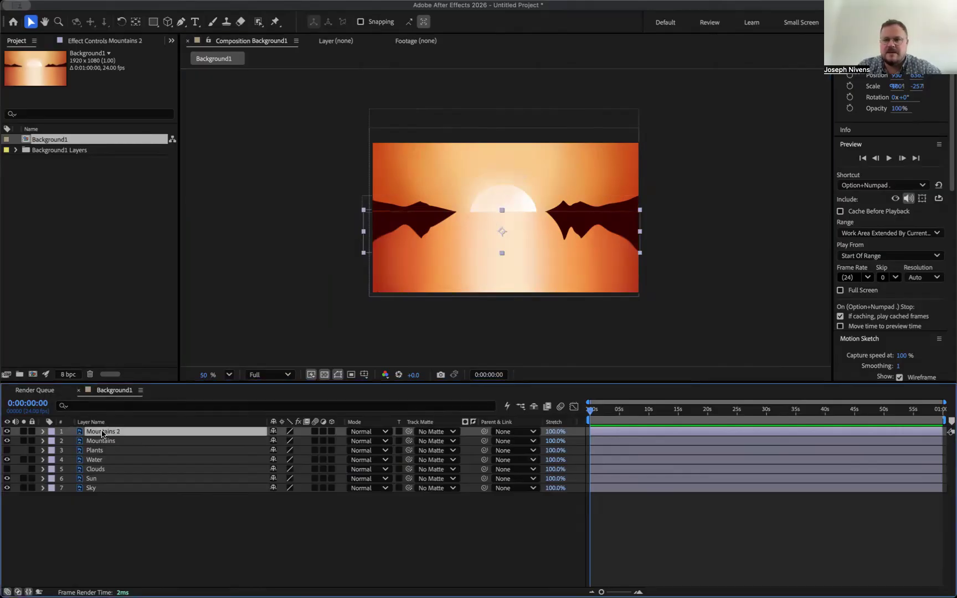
key("Return")
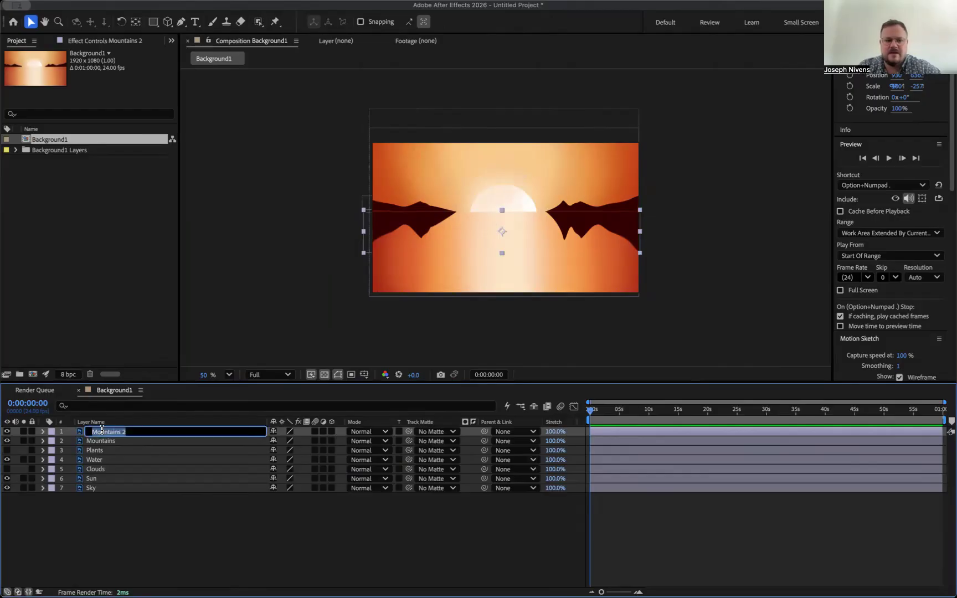
key("Return")
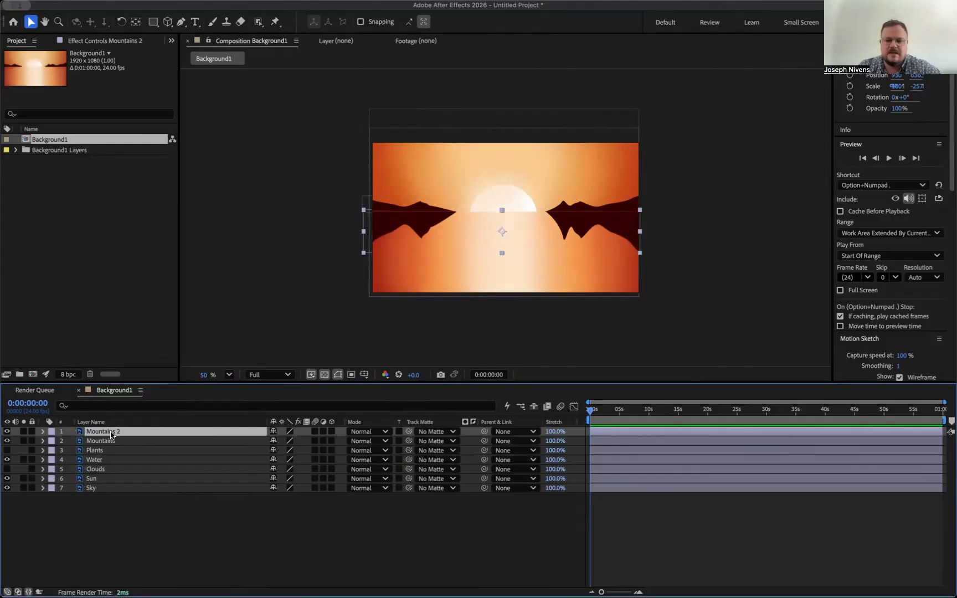
key("Return")
key("Right")
key("BackSpace")
key("BackSpace")
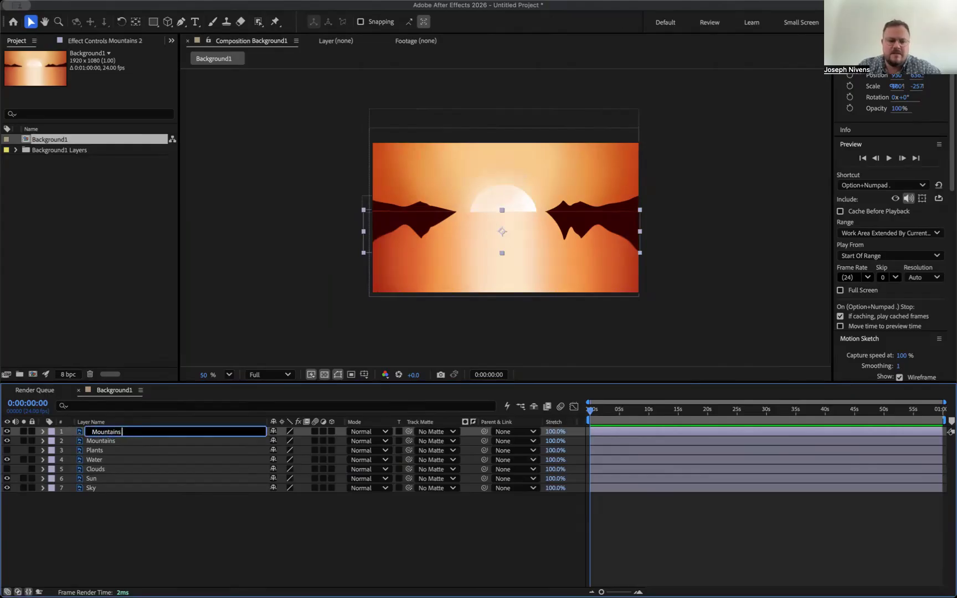
type("Reflection")
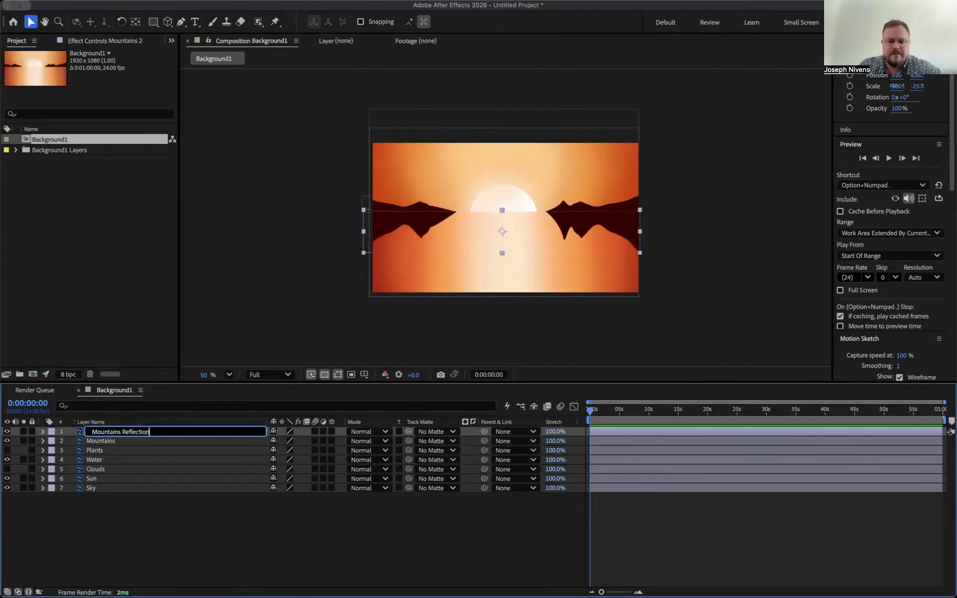
key("Return")
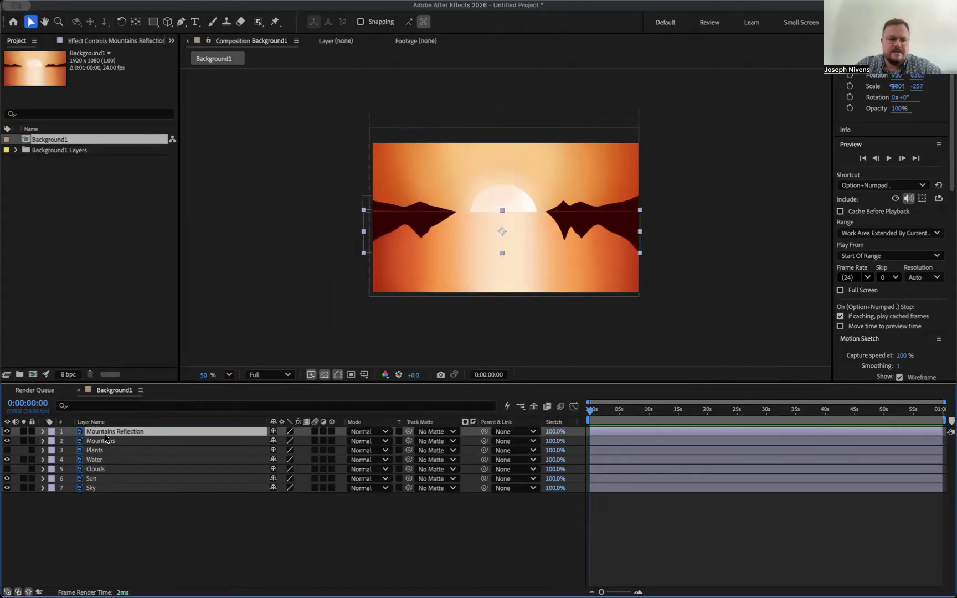
Set the Mountains Reflection layer's opacity to 30% and lock both mountain layers
left_click(43, 432)
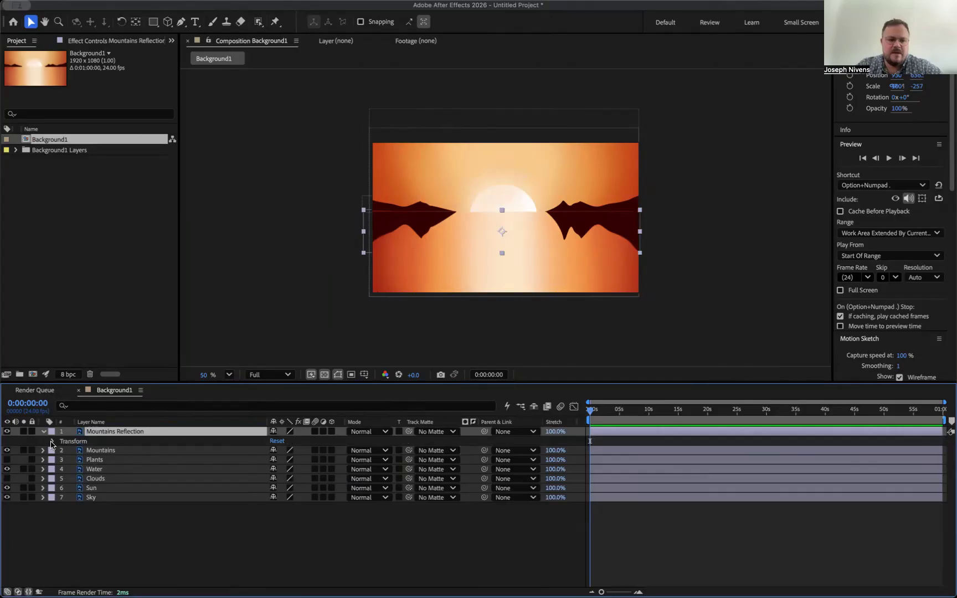
left_click(52, 441)
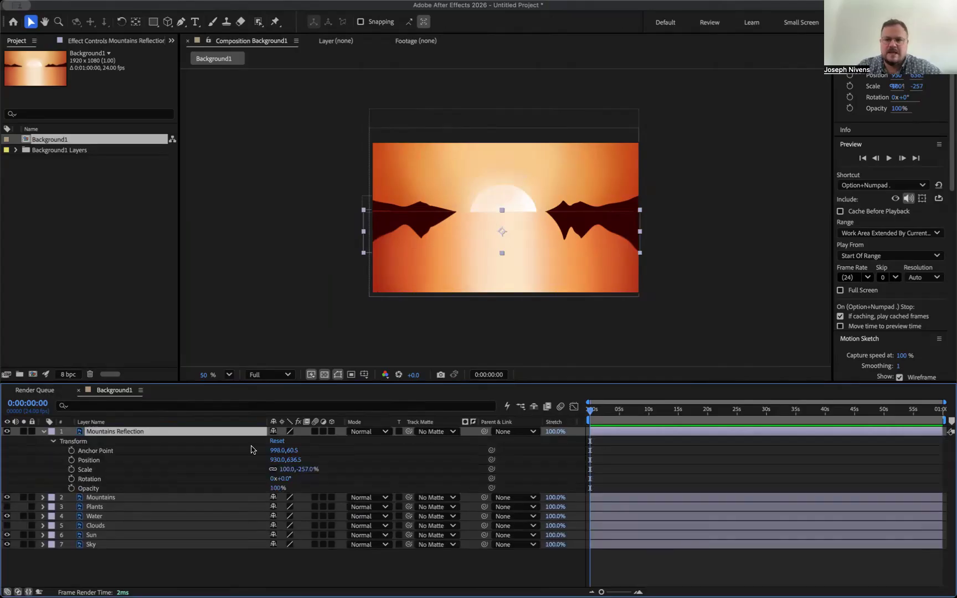
left_click(277, 487)
type("30")
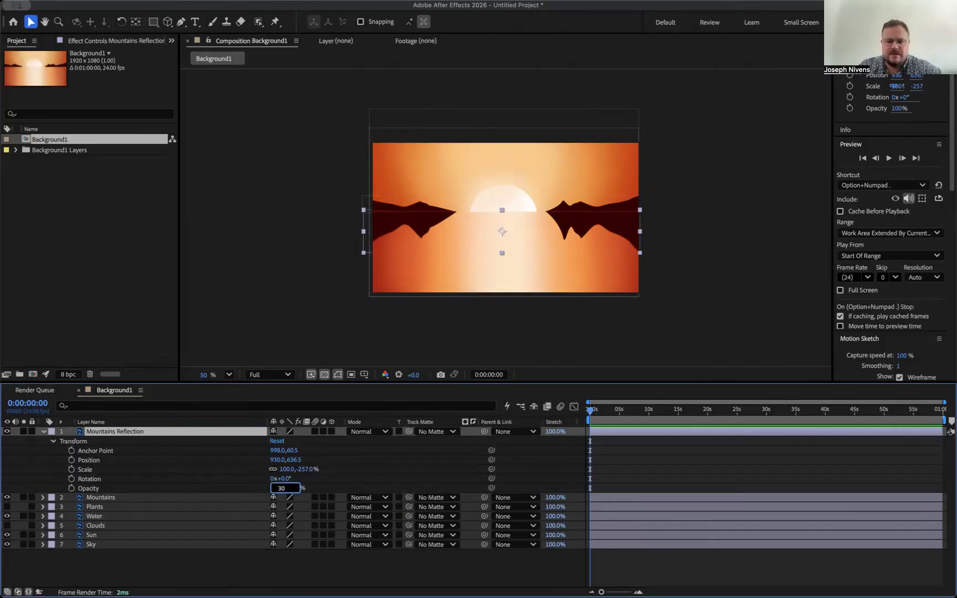
key("Return")
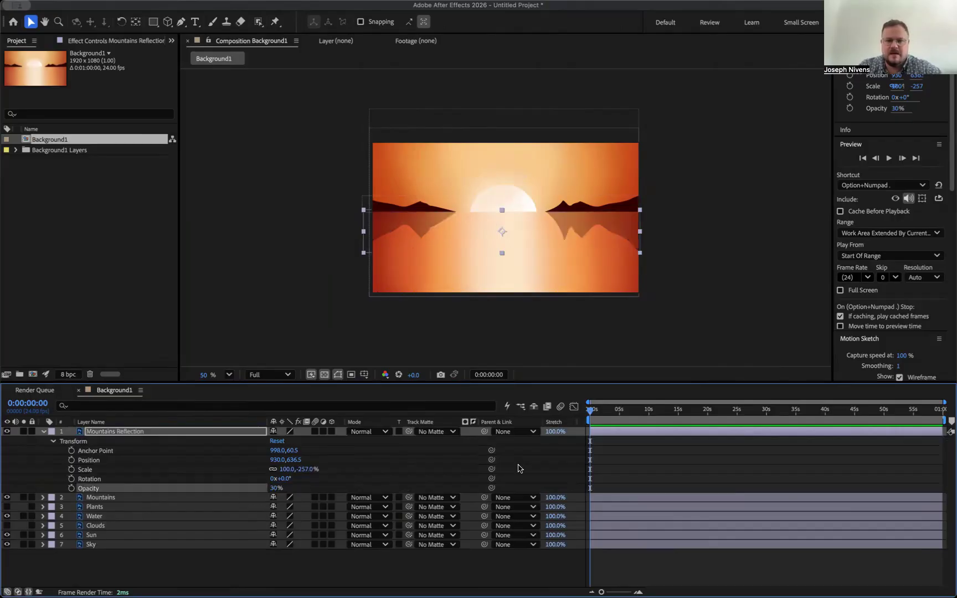
left_click(602, 468)
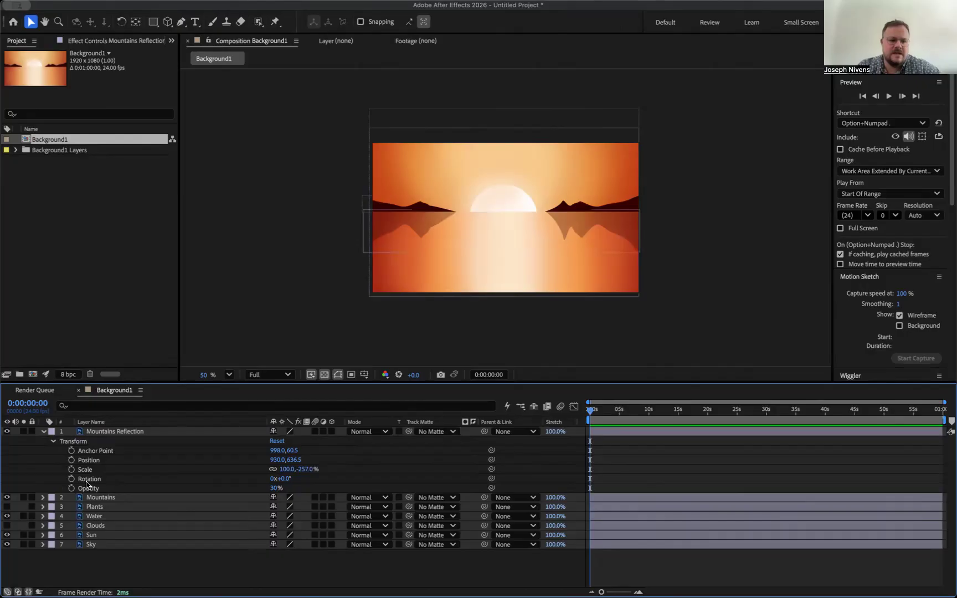
left_click(53, 441)
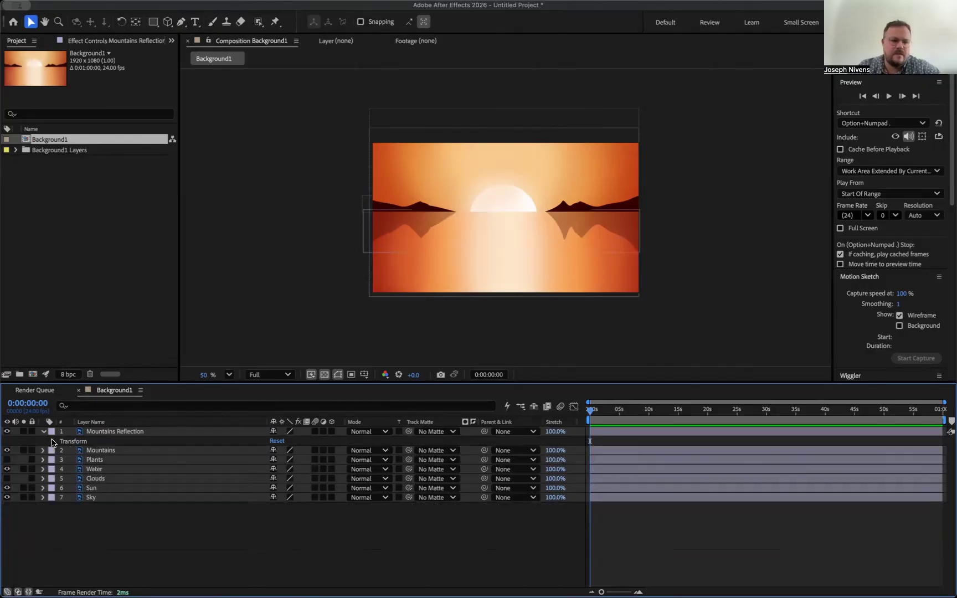
left_click(44, 432)
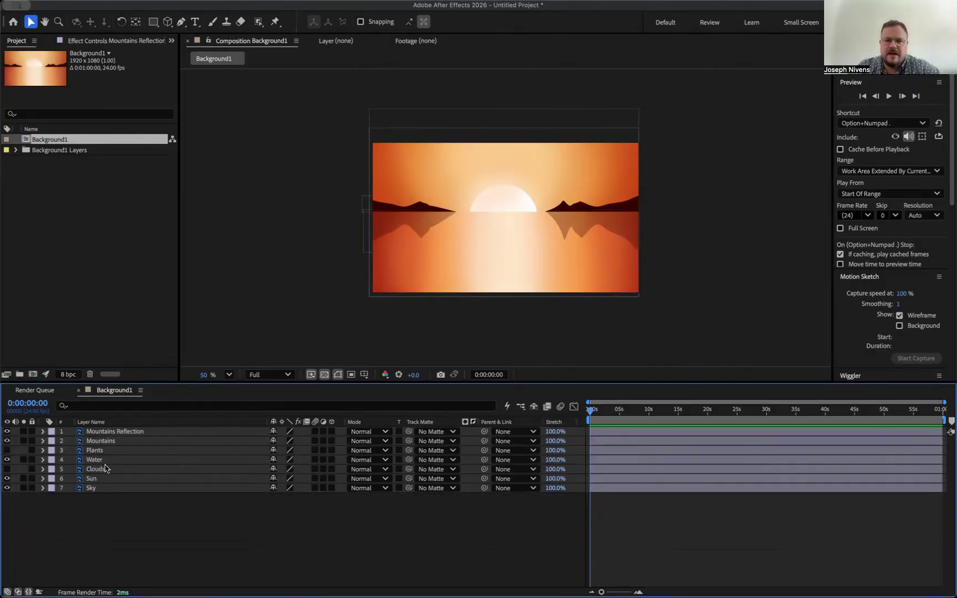
left_click_drag(32, 431, 31, 441)
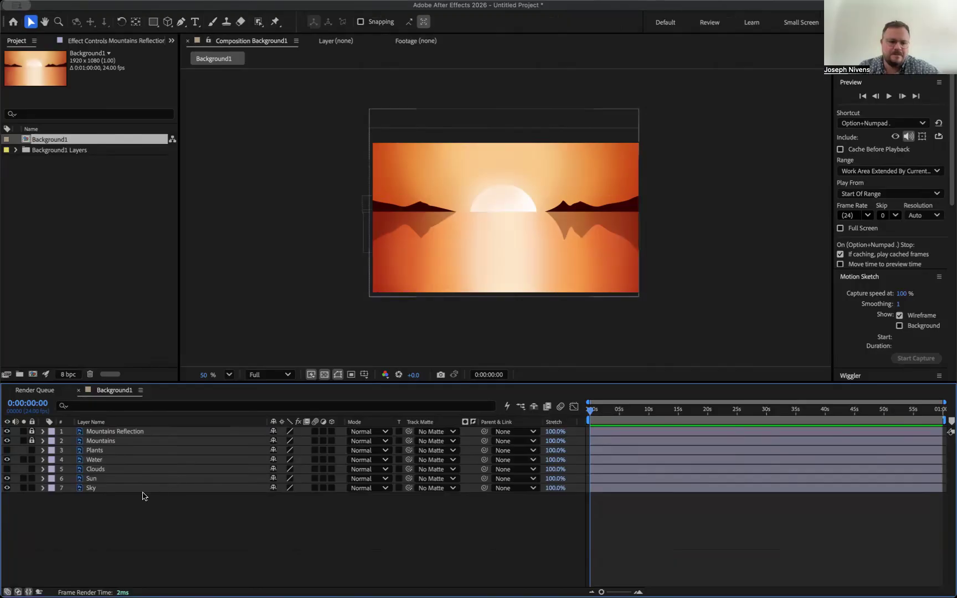
Examine the Sun layer's transform properties, showing position, scale, rotation, opacity and anchor point one at a time
left_click(91, 478)
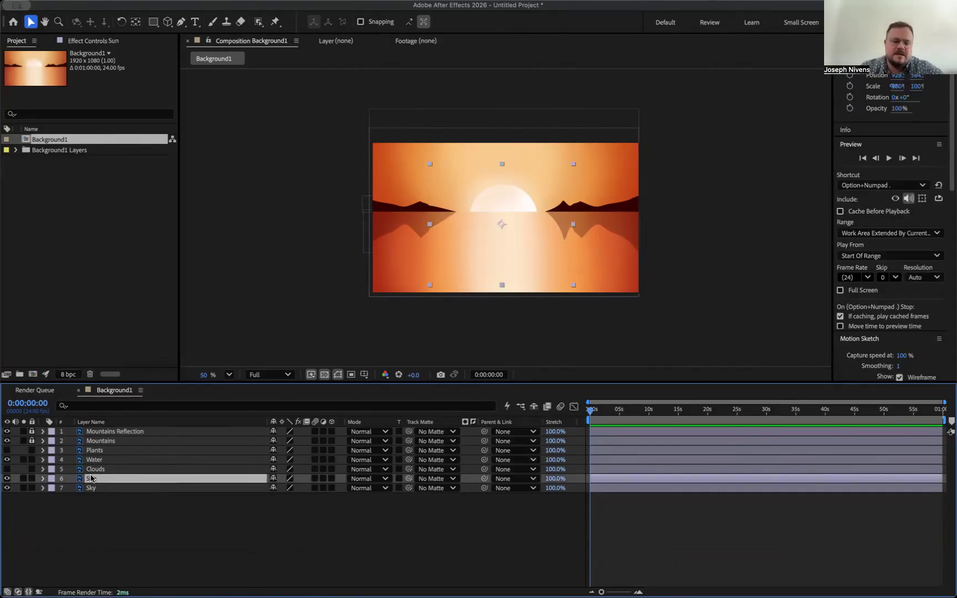
left_click(43, 478)
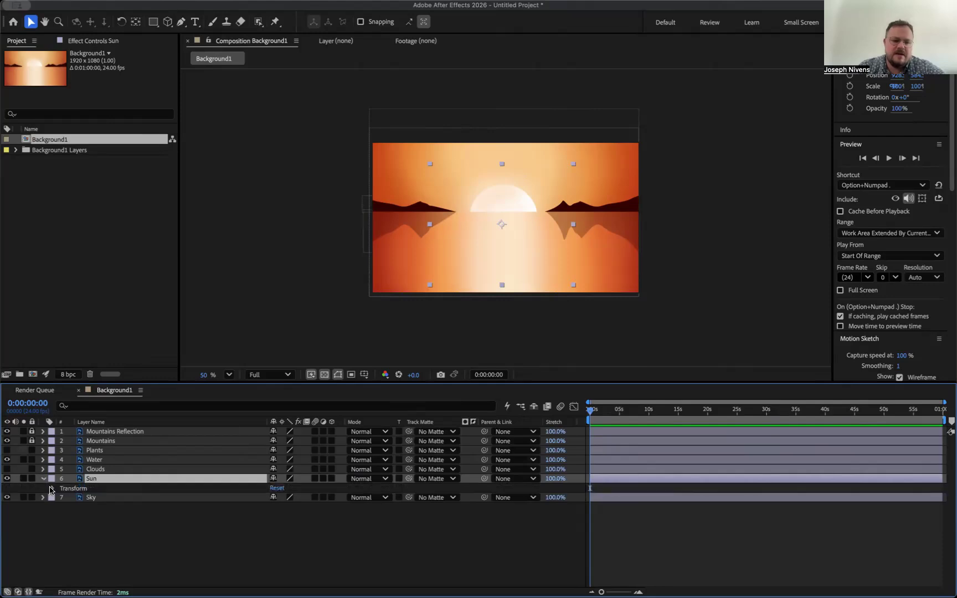
left_click(51, 489)
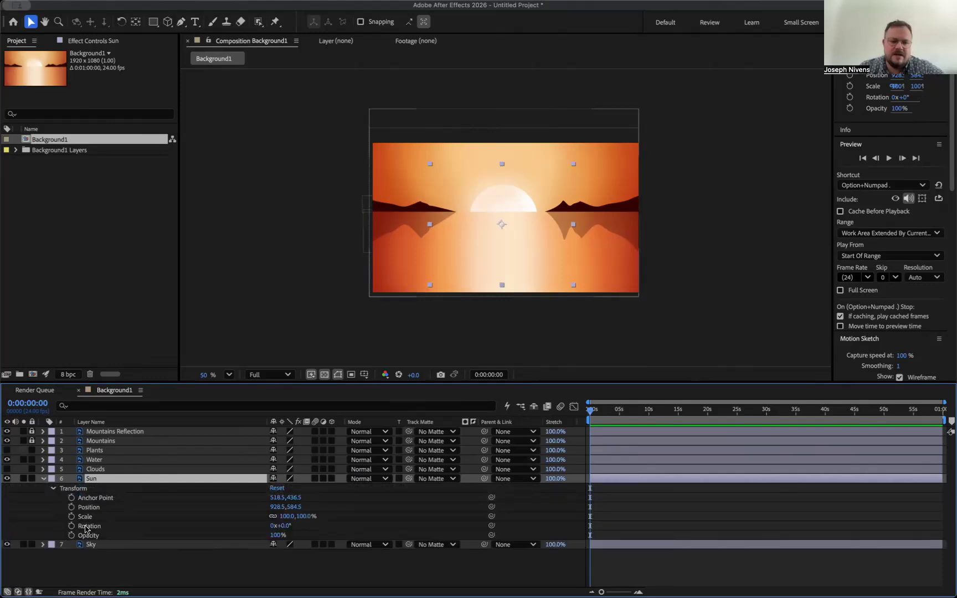
left_click(52, 488)
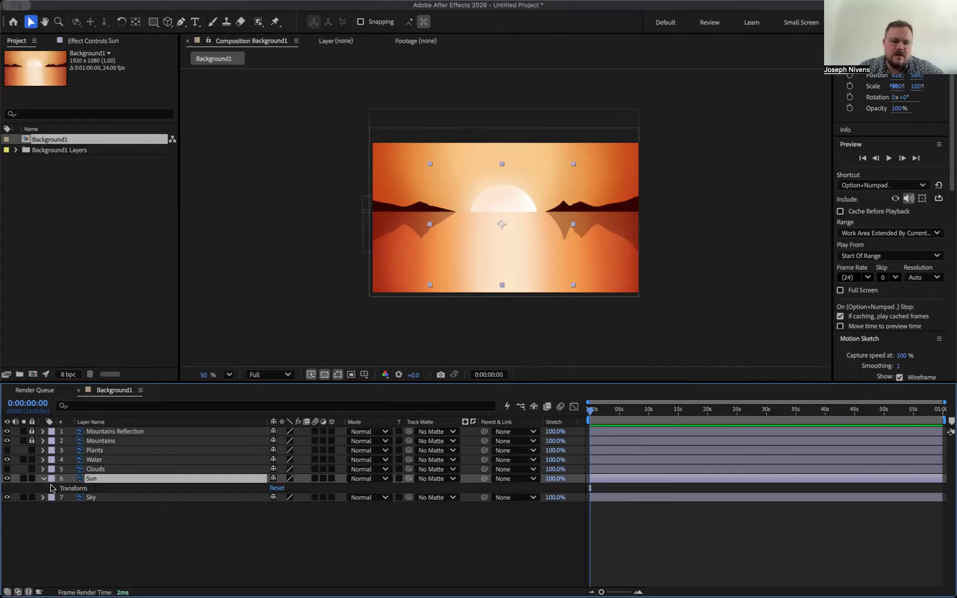
left_click(42, 478)
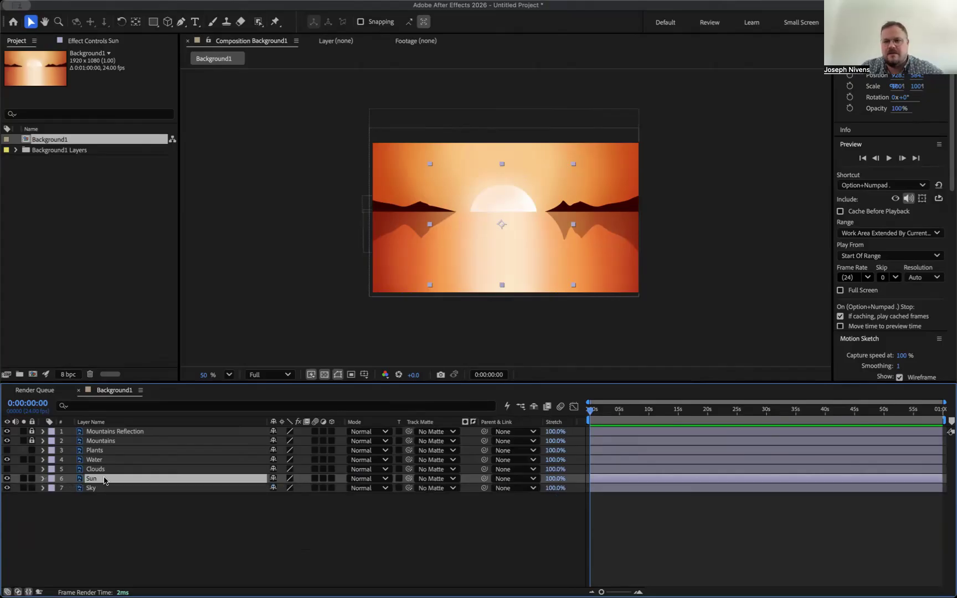
key("p")
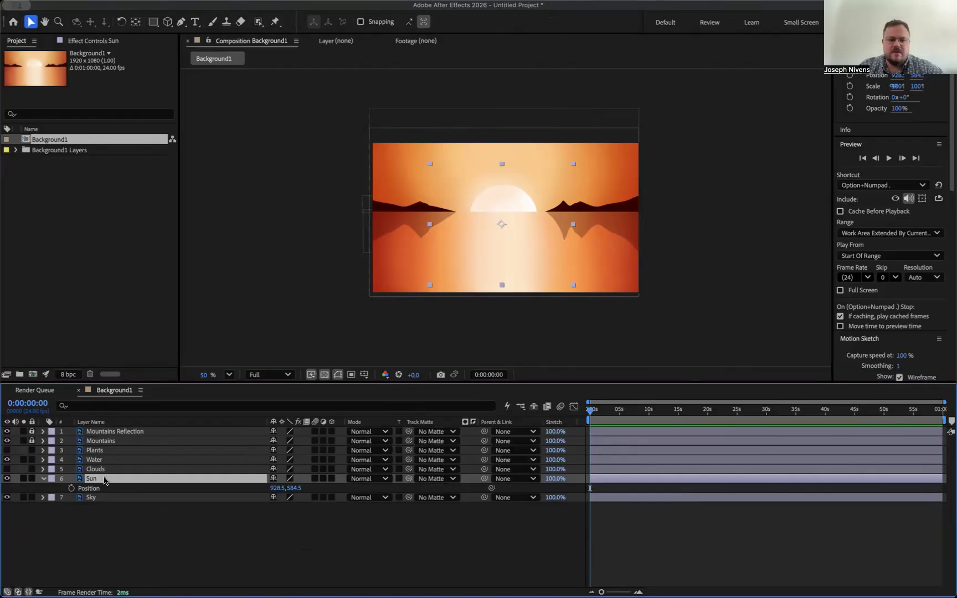
key("s")
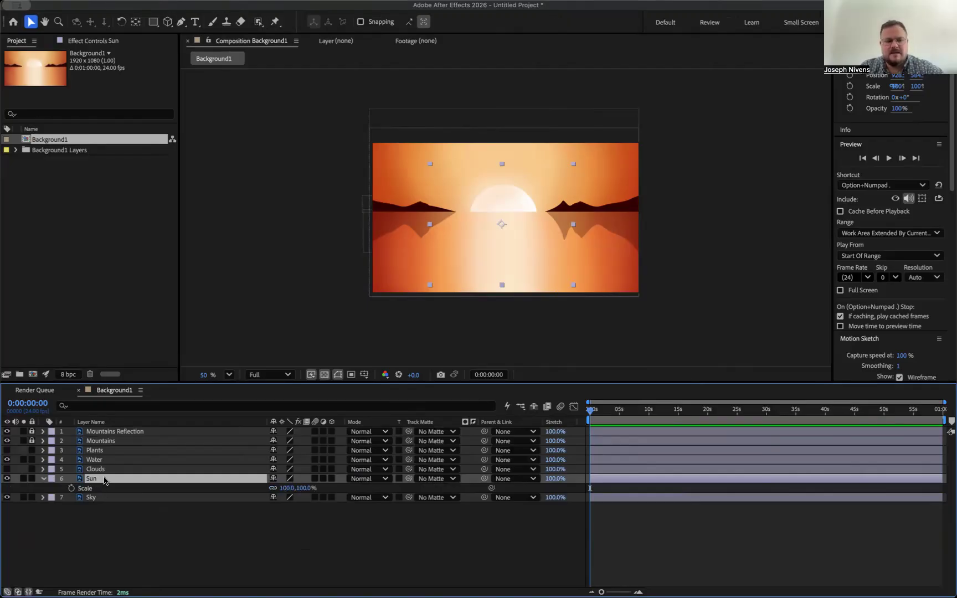
key("r")
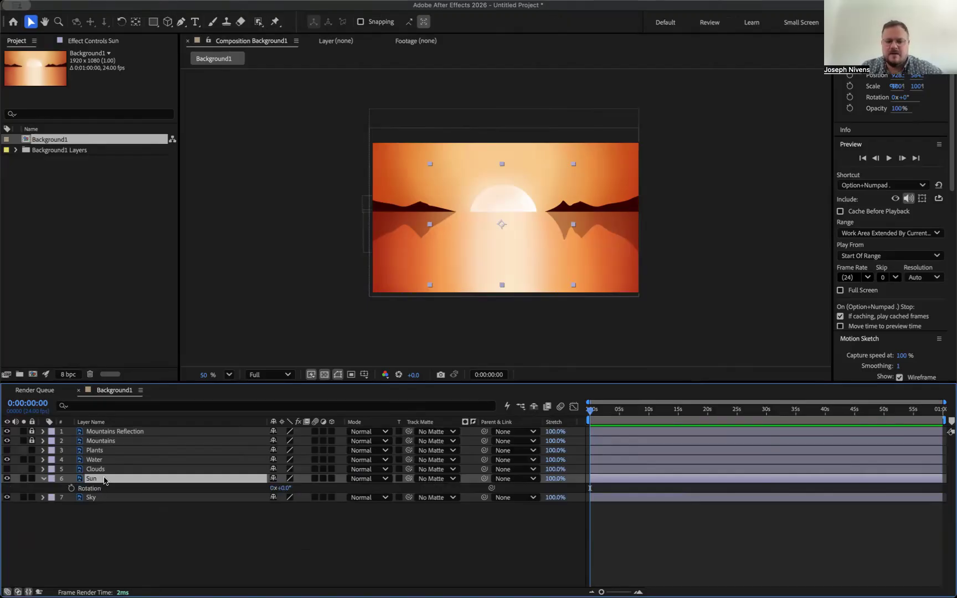
key("t")
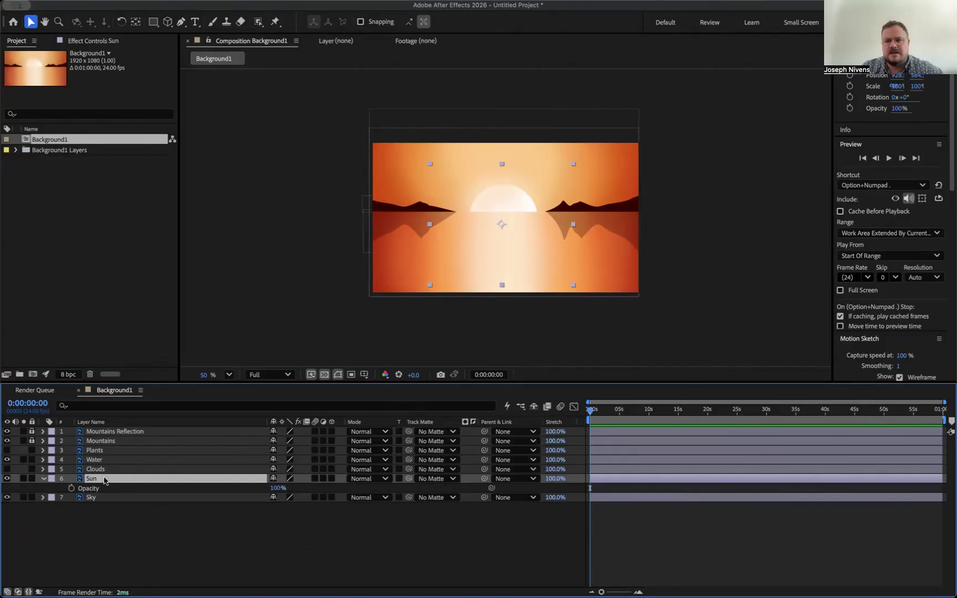
key("a")
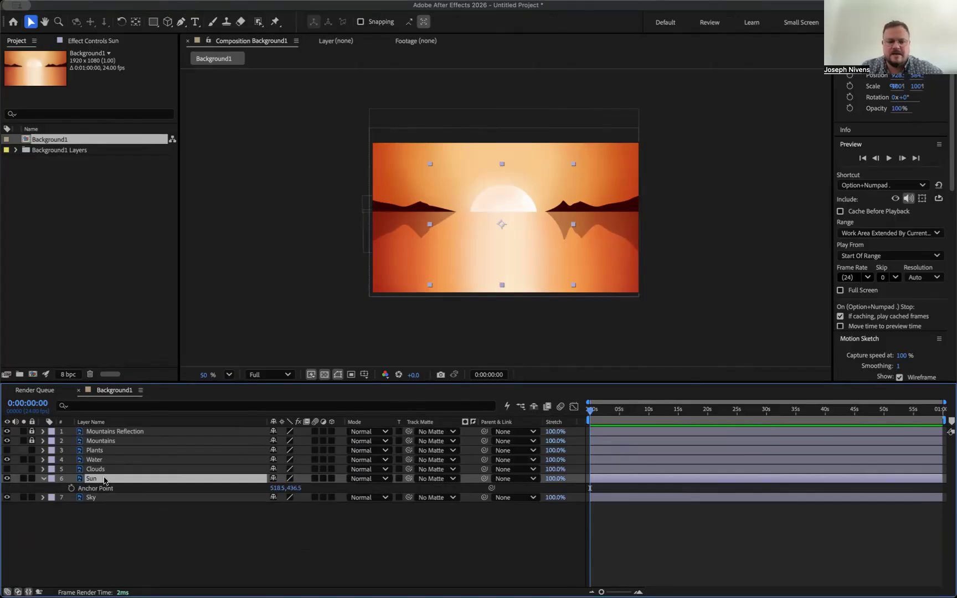
Add a position keyframe to the Sun layer at 0:00 and move the sun below the horizon to about 928.5, 1036.5
key("p")
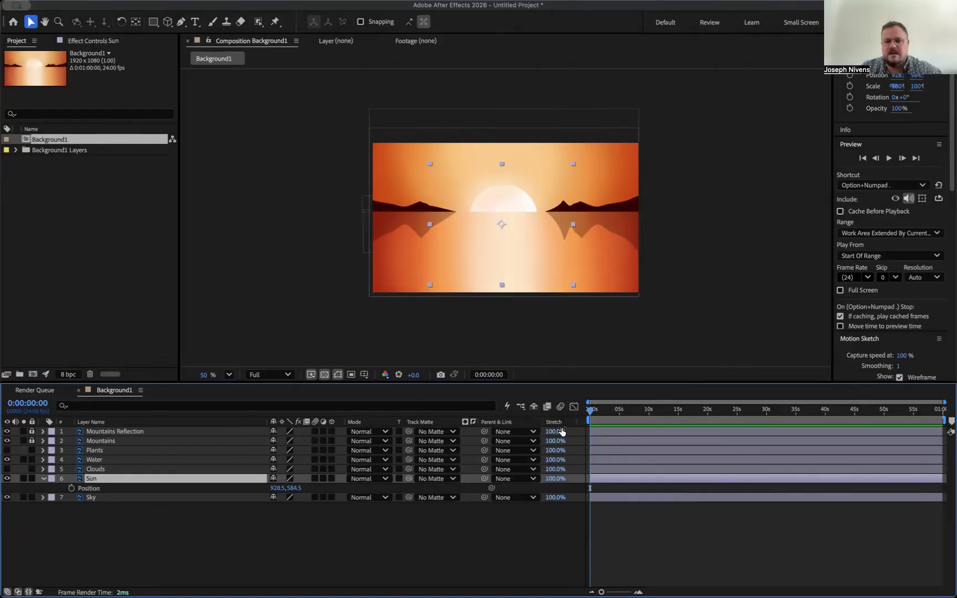
left_click(596, 411)
left_click_drag(596, 411, 582, 414)
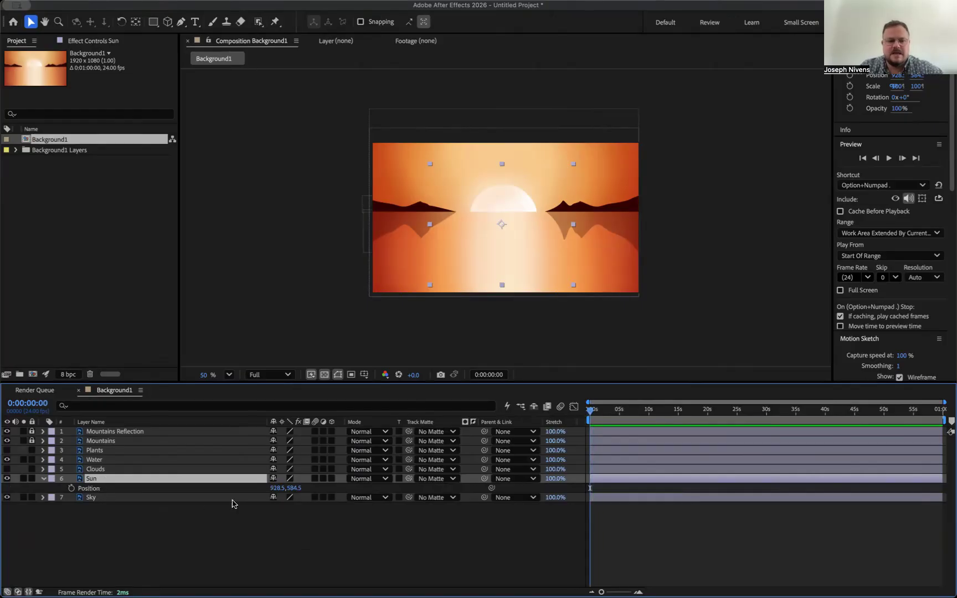
left_click(72, 490)
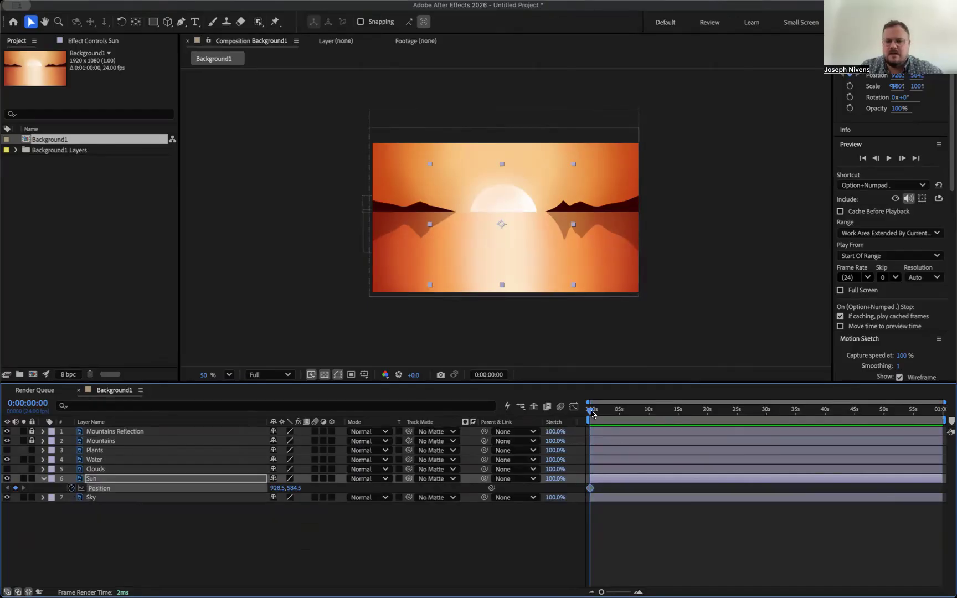
mouse_move(591, 412)
left_mouse_down()
mouse_move(656, 413)
mouse_move(585, 419)
left_mouse_up()
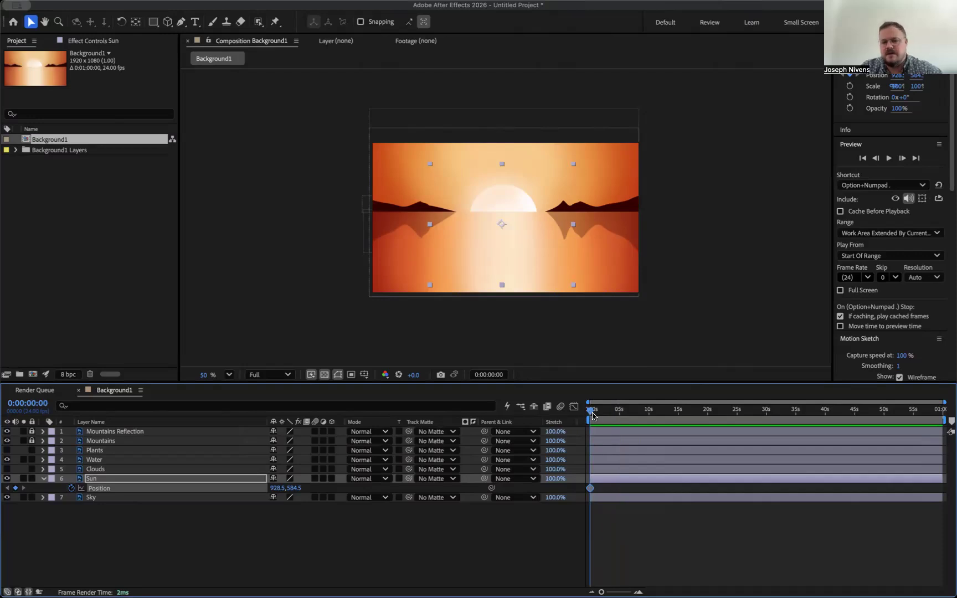
left_click(504, 193)
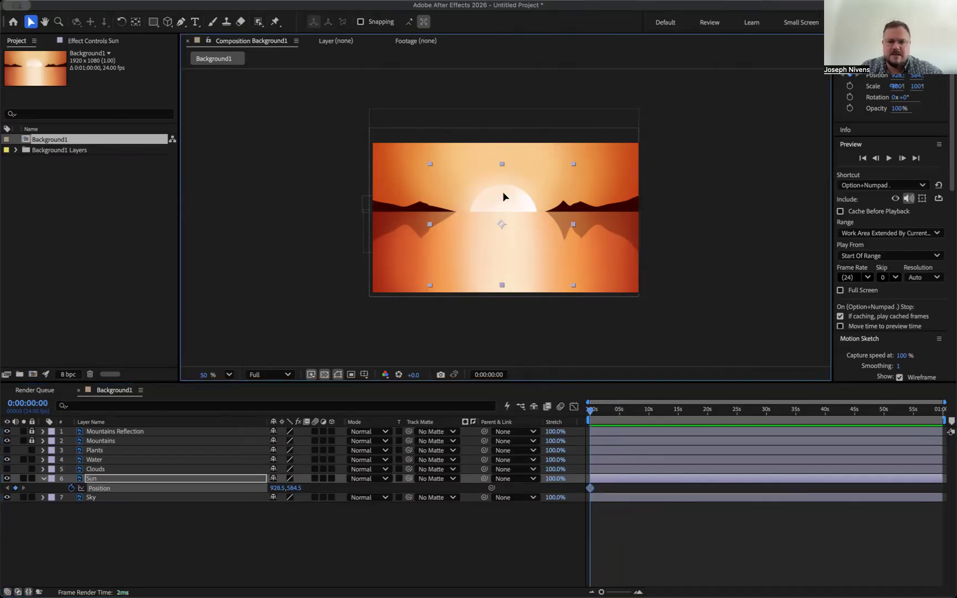
left_click_drag(503, 197, 504, 259)
Add a second Sun position keyframe at 0:00:19:23, raising the sun straight up above the horizon to 928.5, 368.5
left_click(590, 411)
left_click_drag(591, 411, 707, 414)
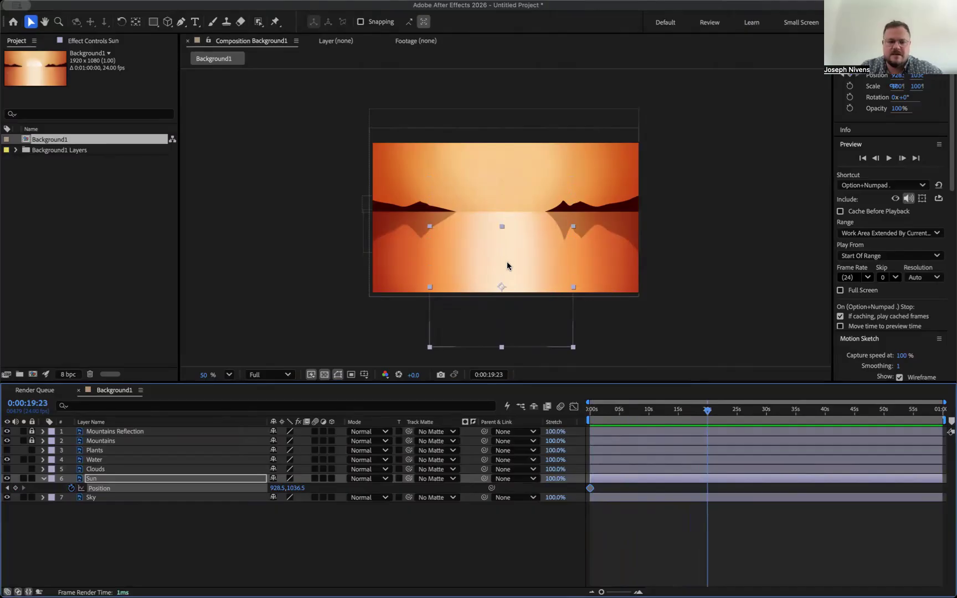
left_click_drag(506, 262, 506, 159)
key("super+z")
key("Up")
key("Up")
key("Up")
key("Up")
key("Up")
key("Up")
key("Up")
key("Up")
key("Up")
key("Up")
key("Up")
key("Up")
key("Up")
key("Up")
key("Up")
key("Up")
key("Up")
key("Up")
key("Up")
key("Up")
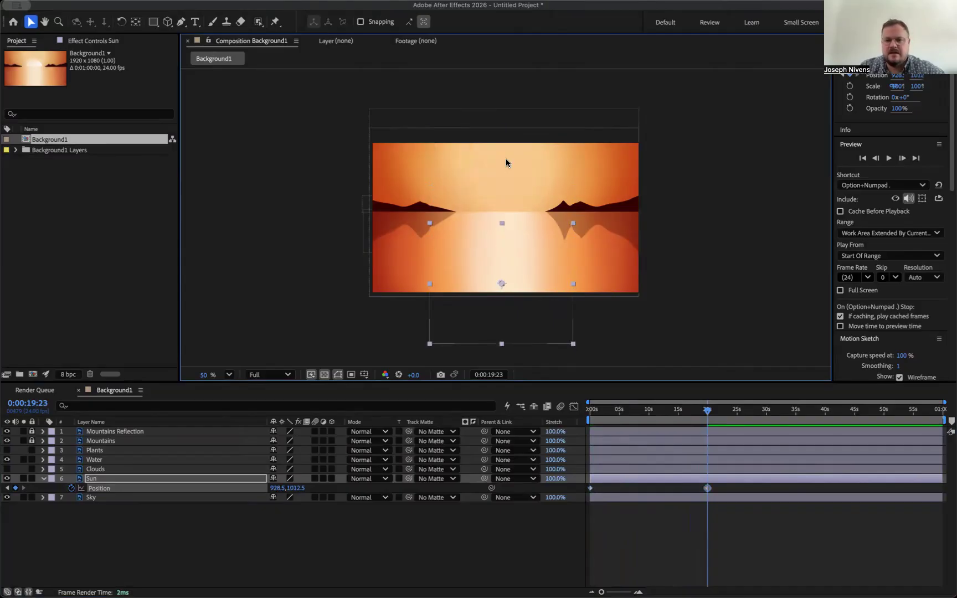
key("Up")
key("Up")
key("Up")
key("Up")
key("Up")
key("Up")
key("Up")
key("Up")
key("Up")
key("Up")
key("Up")
key("Up")
key("Up")
key("Up")
key("Up")
key("Up")
key("Up")
key("Up")
key("Up")
key("Up")
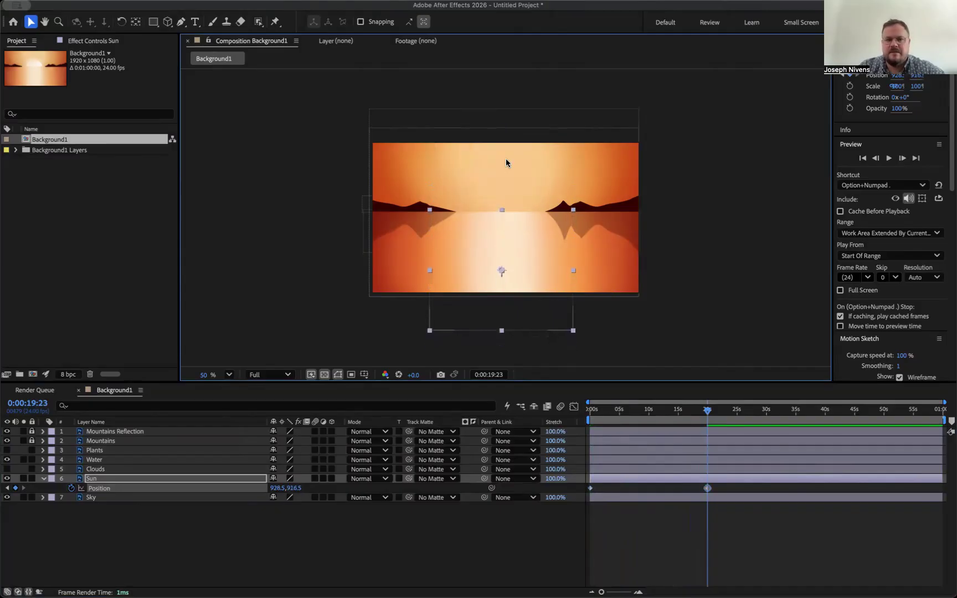
key("Up")
key("Up")
key("Up")
key("Up")
key("Up")
key("Up")
key("Up")
key("Up")
key("Up")
key("Up")
key("Up")
key("Up")
key("Up")
key("Up")
key("Up")
key("Up")
key("Up")
key("Up")
key("Up")
key("Up")
key("Up")
key("Up")
key("Up")
key("Up")
key("Up")
key("Up")
key("Up")
key("Up")
key("Up")
key("Up")
key("Up")
key("Up")
key("Up")
key("Up")
key("Up")
key("Up")
key("Up")
key("Up")
key("Up")
key("Up")
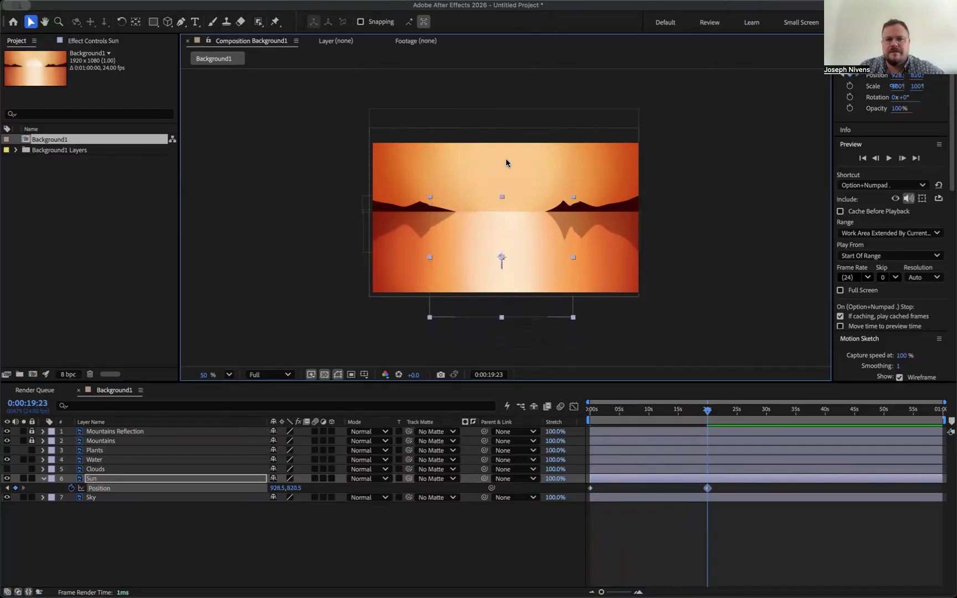
key("Up")
key("Up")
key("Up")
key("Up")
key("Up")
key("Up")
key("Up")
key("Up")
key("Up")
key("Up")
key("Up")
key("Up")
key("Up")
key("Up")
key("Up")
key("Up")
key("Up")
key("Up")
key("Up")
key("Up")
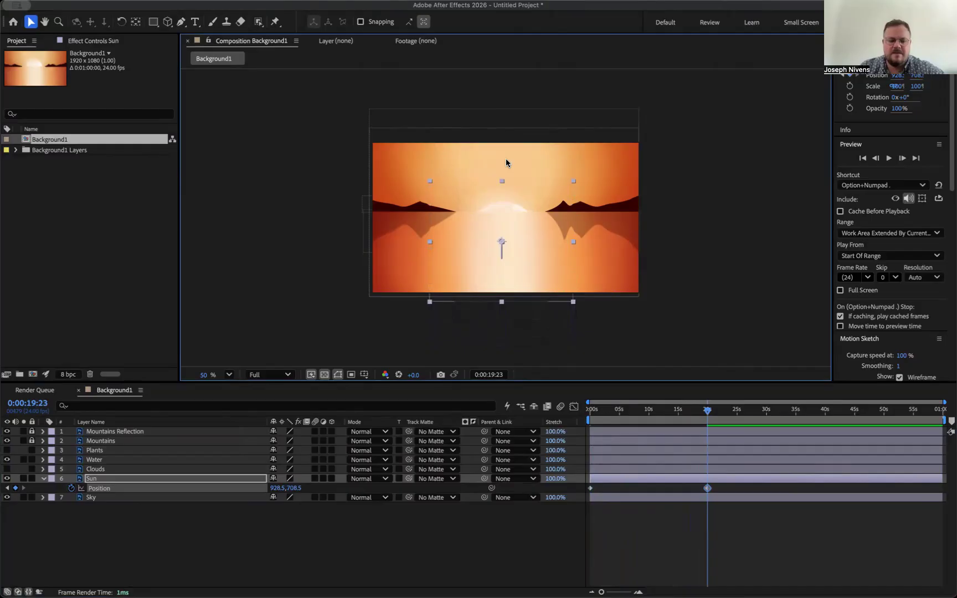
key("shift+Up")
key("shift+Up")
key("shift+Up")
key("shift+Up")
key("shift+Up")
key("shift+Up")
key("shift+Up")
key("shift+Up")
key("shift+Up")
key("shift+Up")
key("shift+Up")
key("shift+Up")
key("shift+Up")
key("shift+Up")
key("shift+Up")
key("shift+Up")
key("shift+Up")
key("shift+Up")
key("shift+Up")
key("shift+Up")
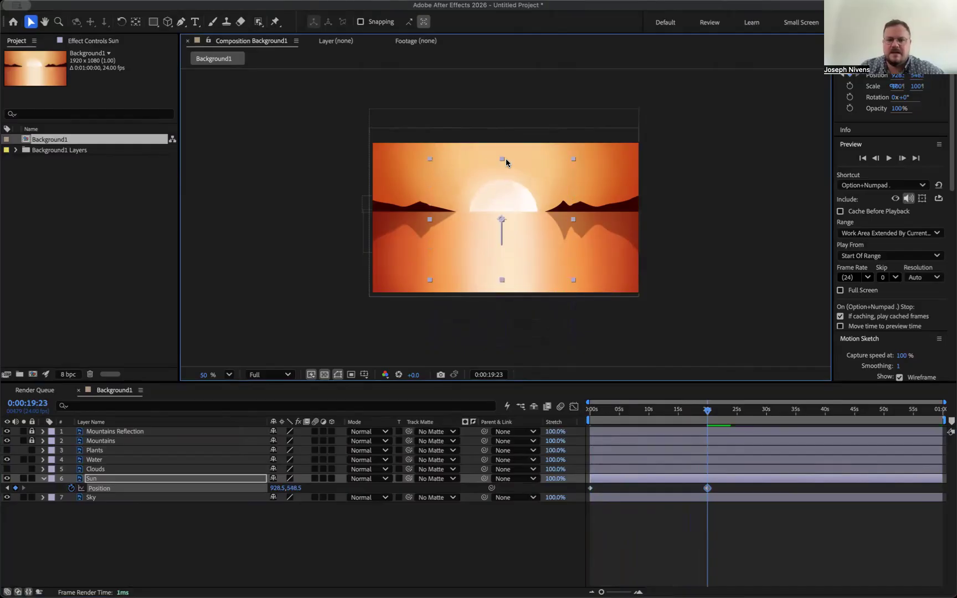
key("shift+Up")
key("shift+Up")
key("shift+Up")
key("shift+Up")
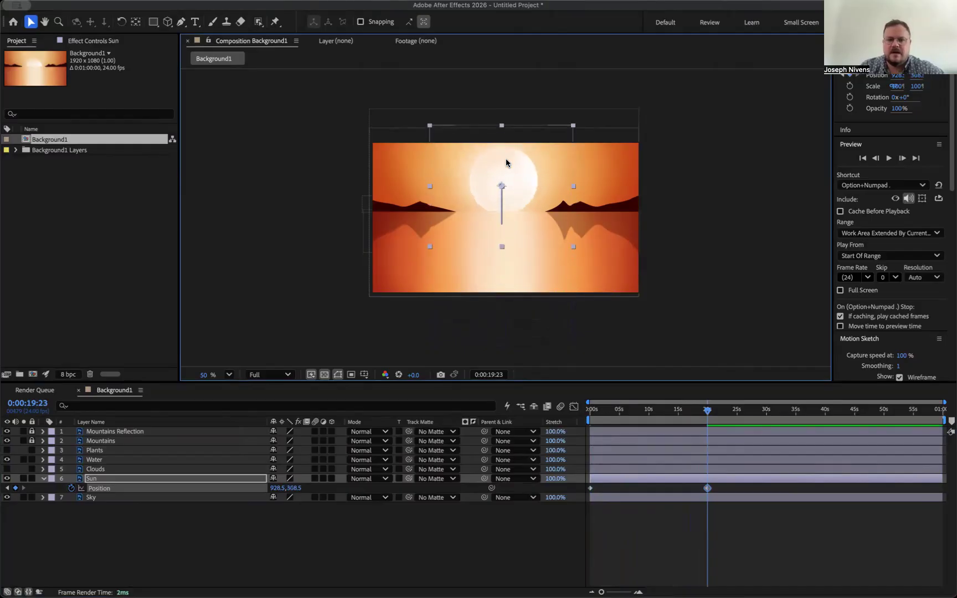
key("shift+Up")
key("shift+Up")
key("shift+Up")
key("shift+Up")
key("shift+Down")
key("shift+Down")
key("shift+Down")
key("shift+Down")
key("shift+Down")
key("shift+Down")
key("shift+Down")
key("shift+Down")
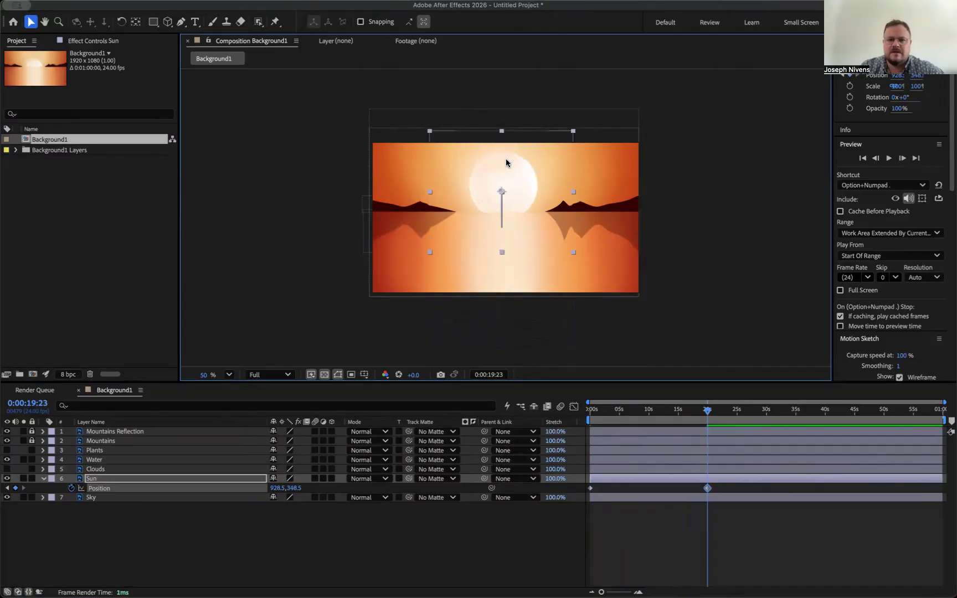
key("shift+Down")
key("shift+Down")
key("shift+Down")
key("shift+Down")
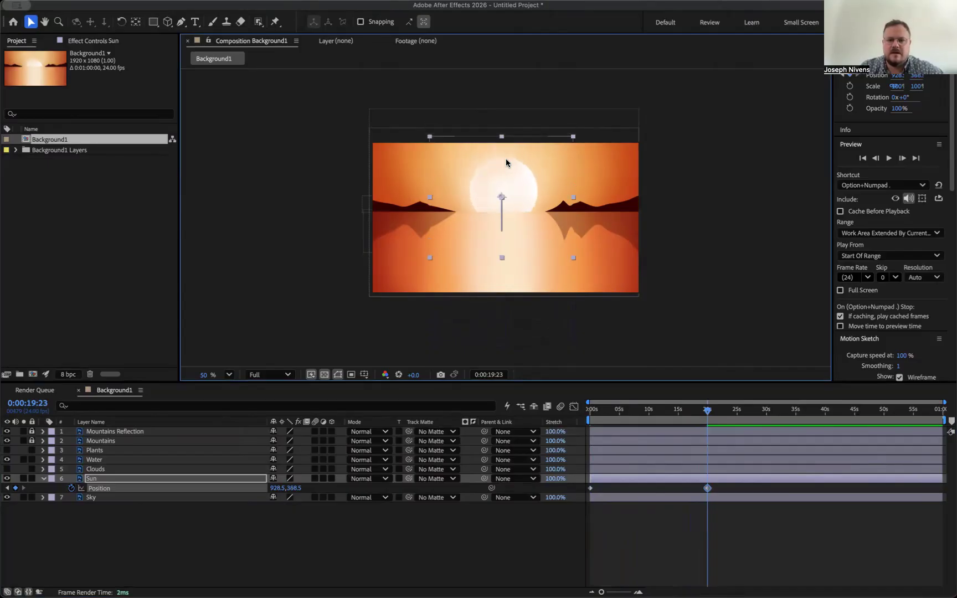
Play the sunrise animation from the start of the composition to judge its speed
left_click(707, 413)
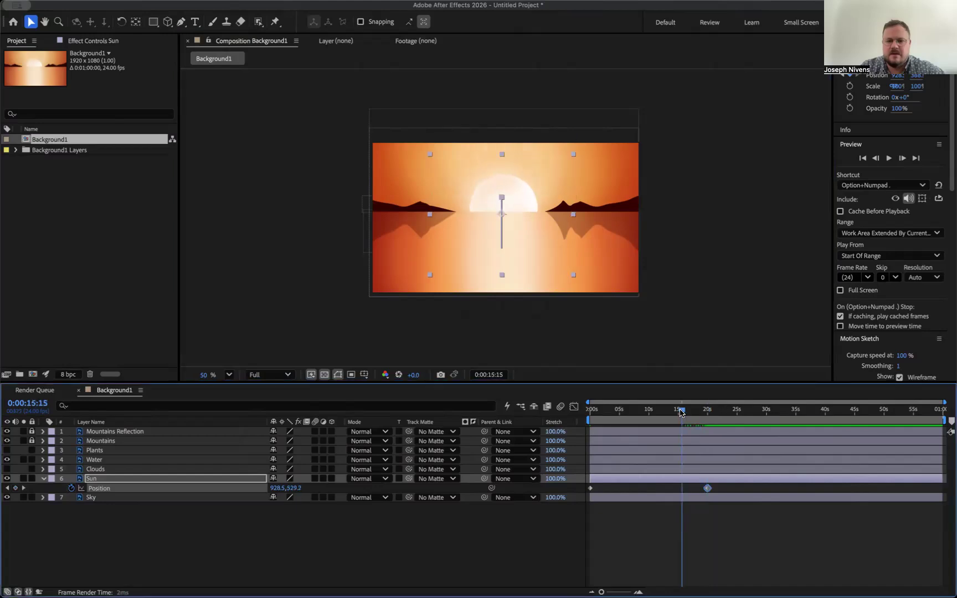
key("space")
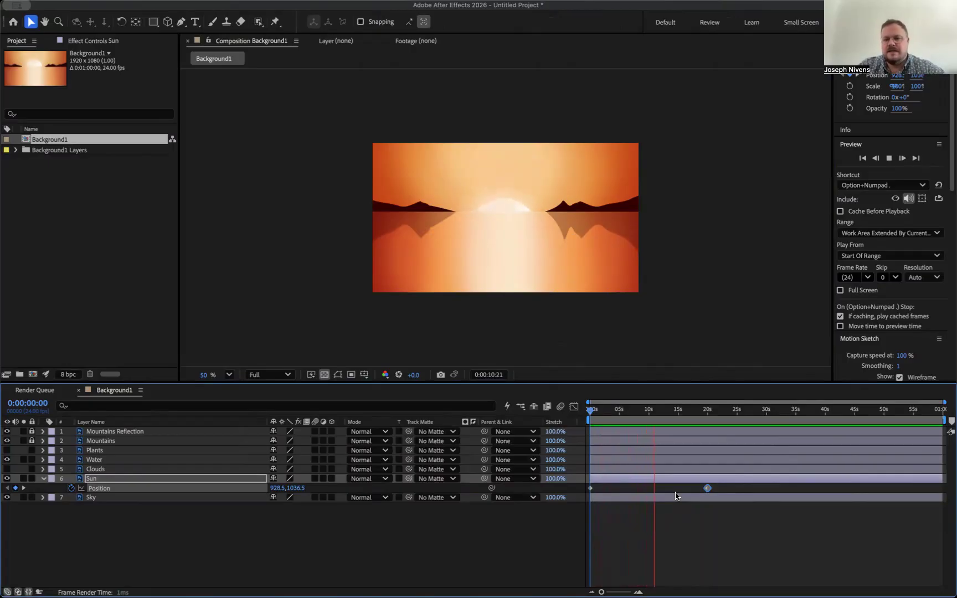
key("space")
Move the Sun layer's second position keyframe to 0:00:14:23 and preview the faster sunrise from the start
left_click_drag(659, 410, 679, 416)
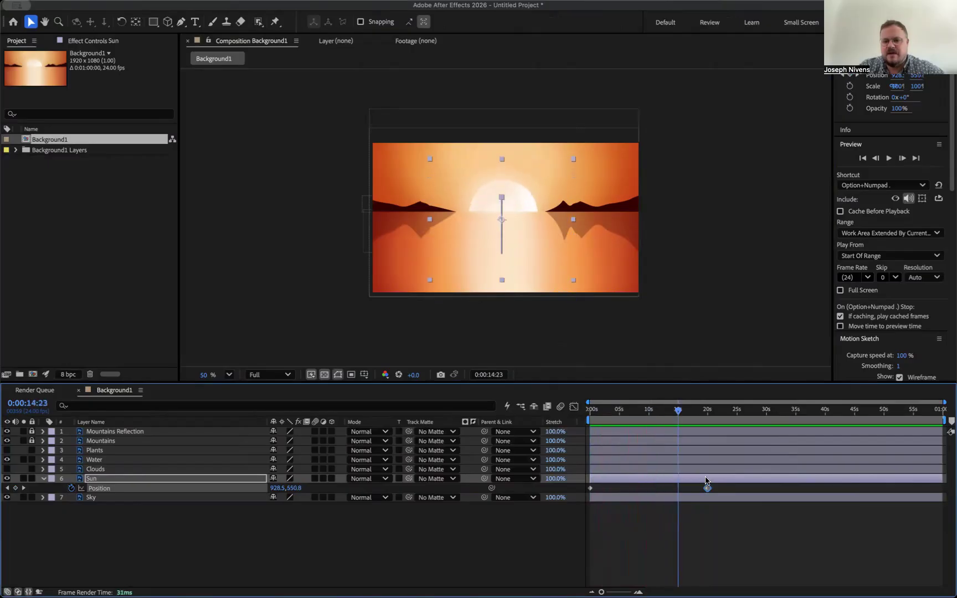
left_click_drag(708, 488, 679, 495)
left_click_drag(678, 411, 570, 434)
key("space")
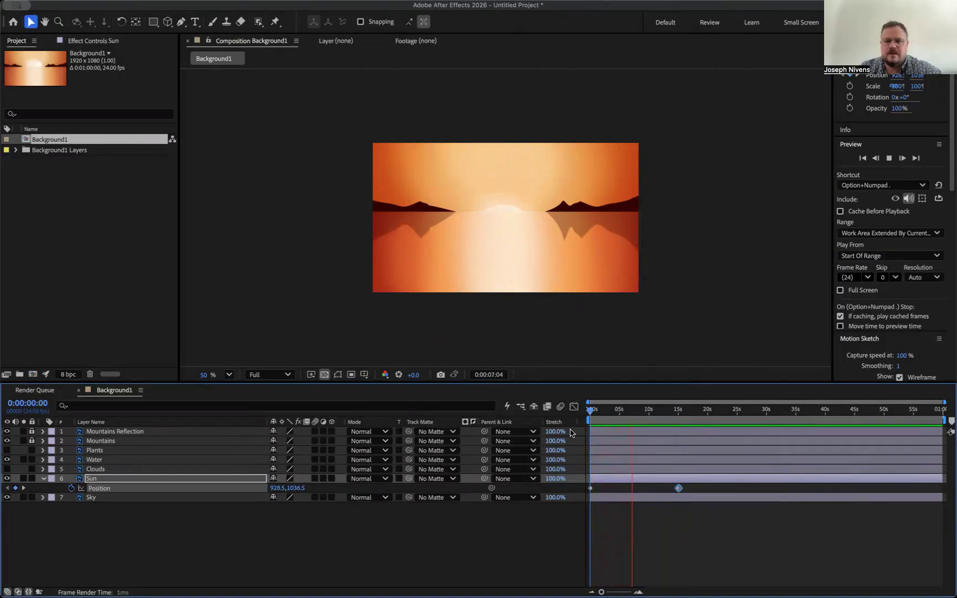
key("space")
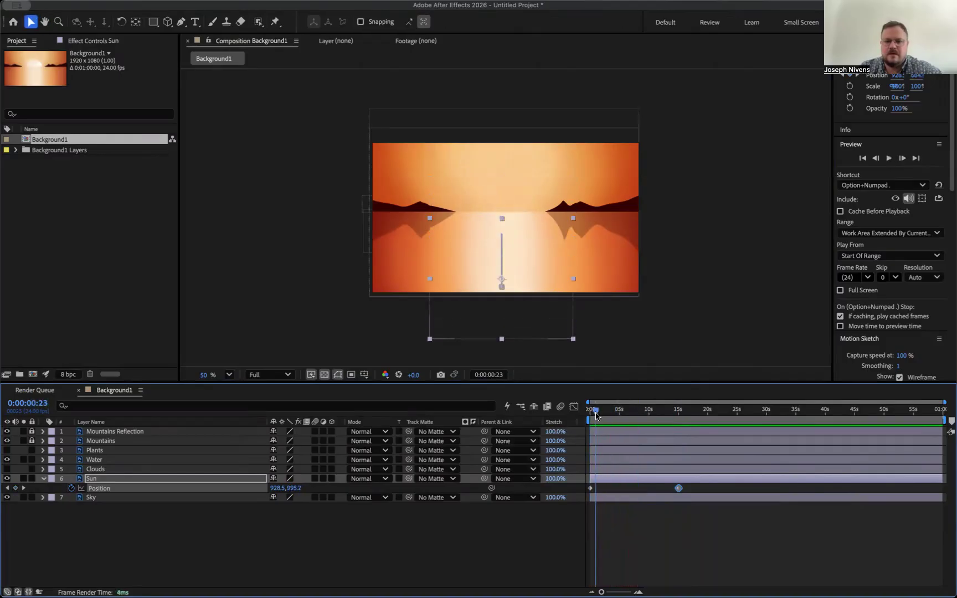
Raise the Sun's starting position at 0:00 straight up to 928.5, 900.5 and preview the animation
mouse_move(515, 276)
left_mouse_down()
mouse_move(515, 246)
mouse_move(517, 262)
left_mouse_up()
key("space")
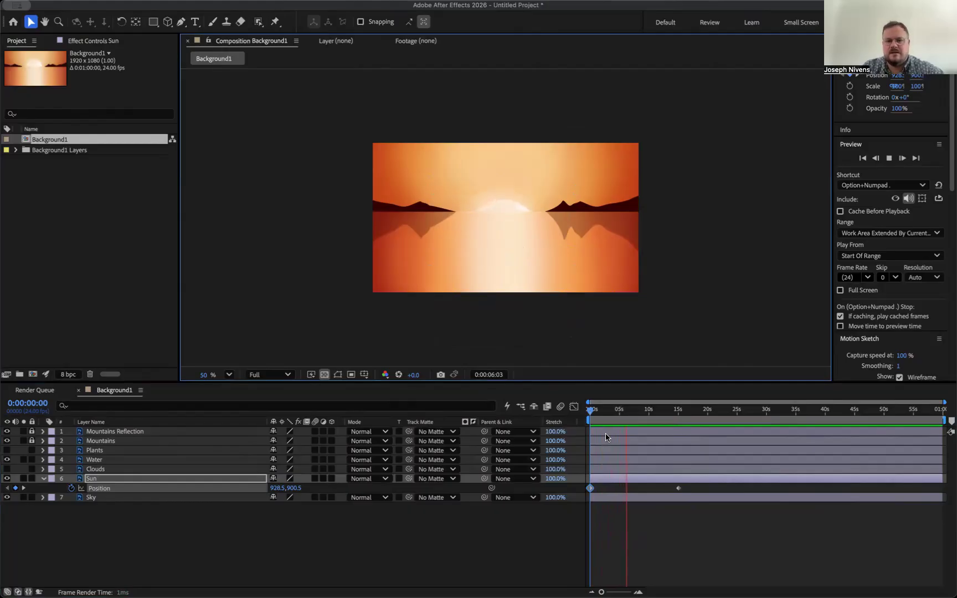
left_click(636, 456)
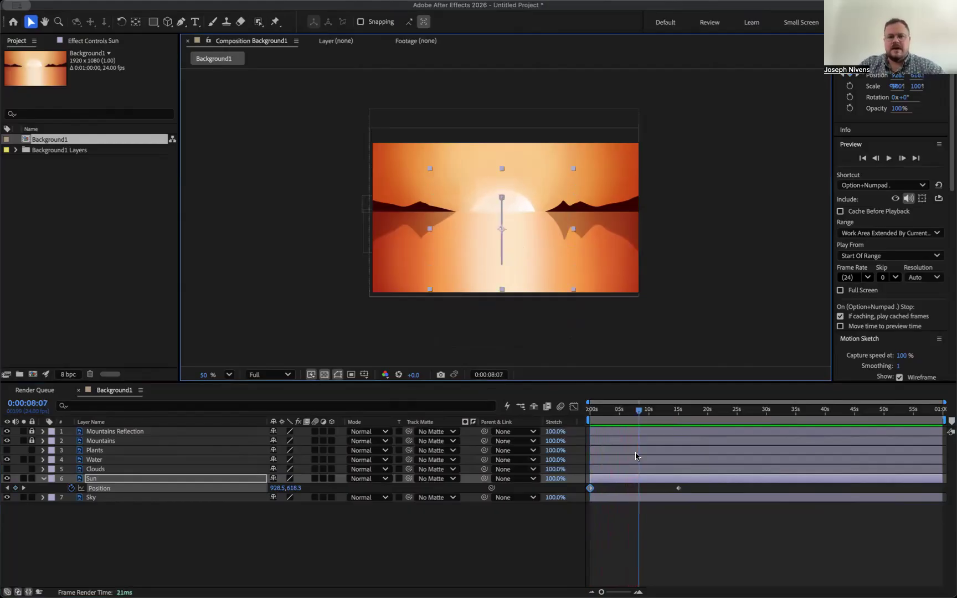
Duplicate the animated Sun layer and return the current time to 0:00
left_click(100, 478)
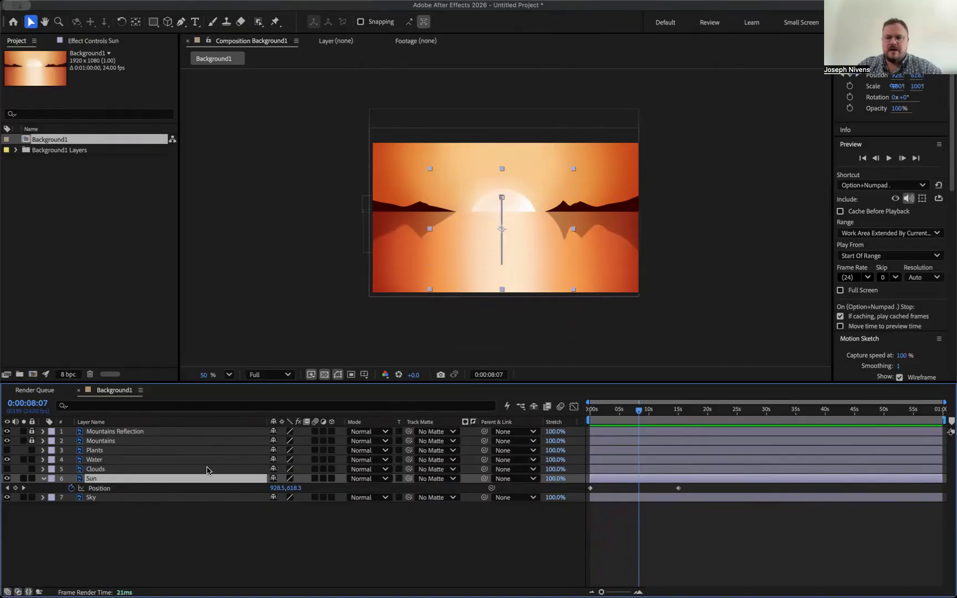
key("super+d")
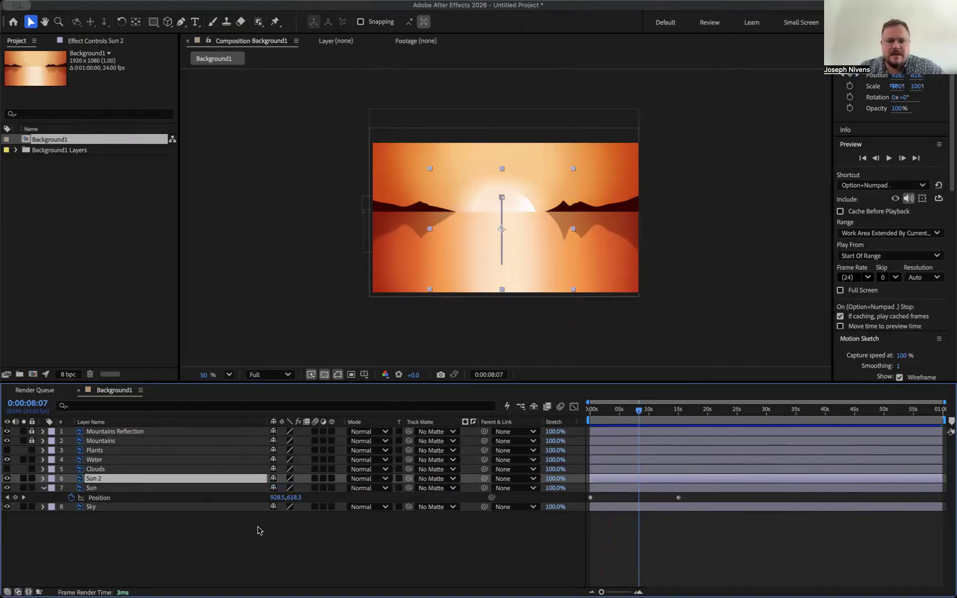
left_click_drag(639, 413, 577, 425)
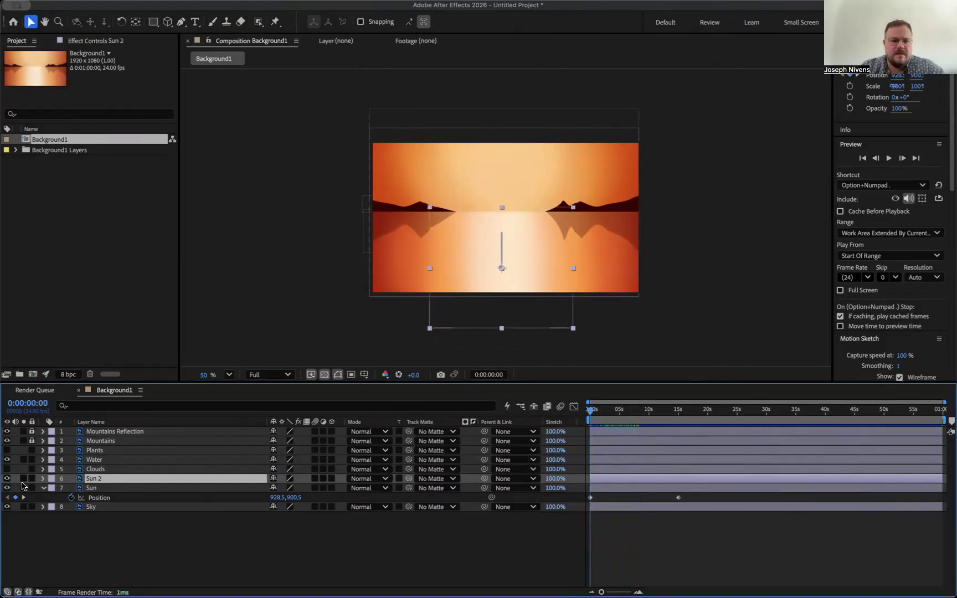
Reveal the Sun 2 layer's Position property and swap its two keyframes so the duplicate sun moves downward
left_click(43, 479)
left_click(43, 479)
key("p")
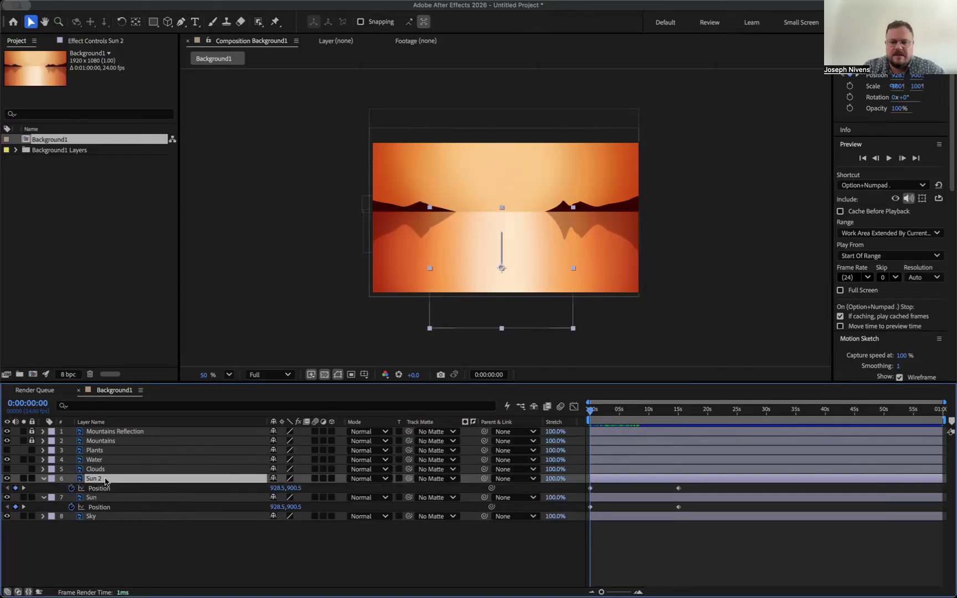
left_click_drag(601, 591, 626, 591)
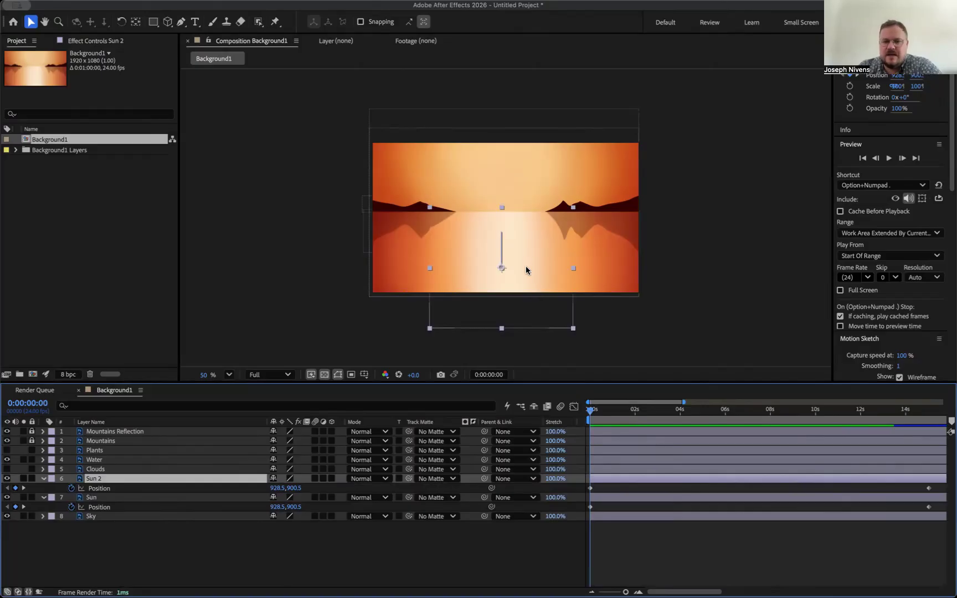
left_click(590, 489)
mouse_move(590, 489)
left_mouse_down()
mouse_move(869, 488)
mouse_move(590, 492)
left_mouse_up()
left_click_drag(903, 490, 928, 489)
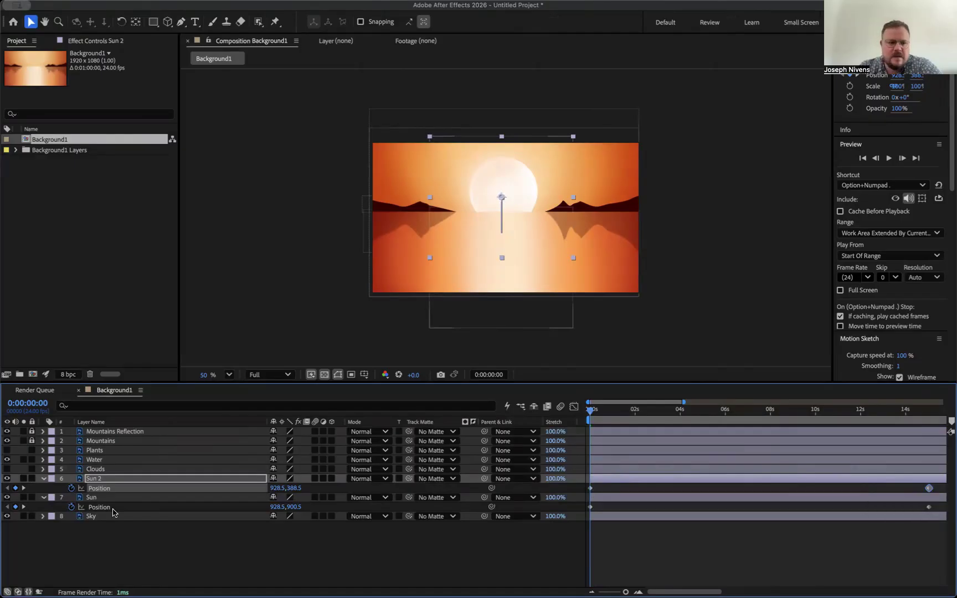
Solo Sun 2 to preview its reversed motion, then return to 0:00 and turn the solo off
left_click(24, 480)
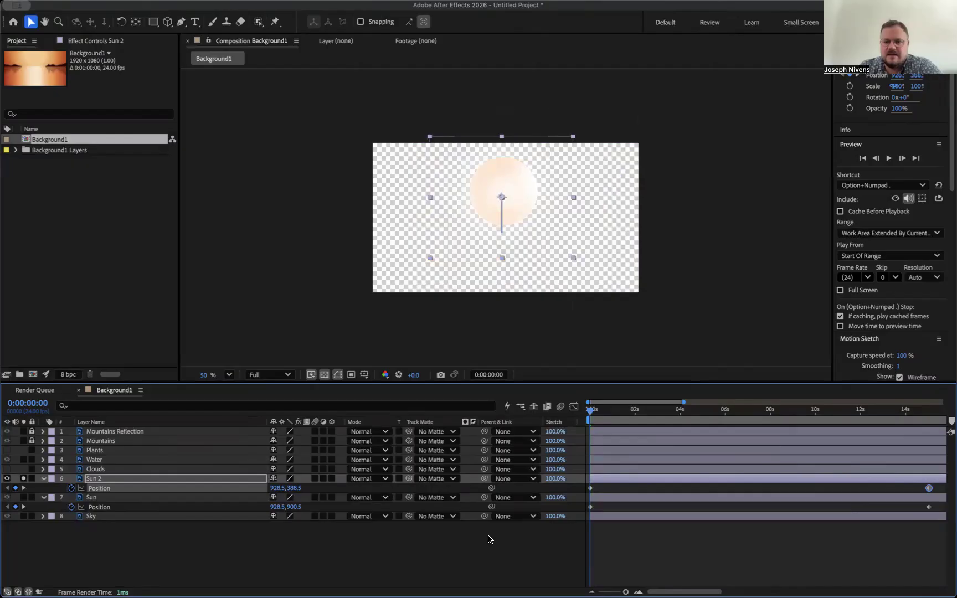
key("space")
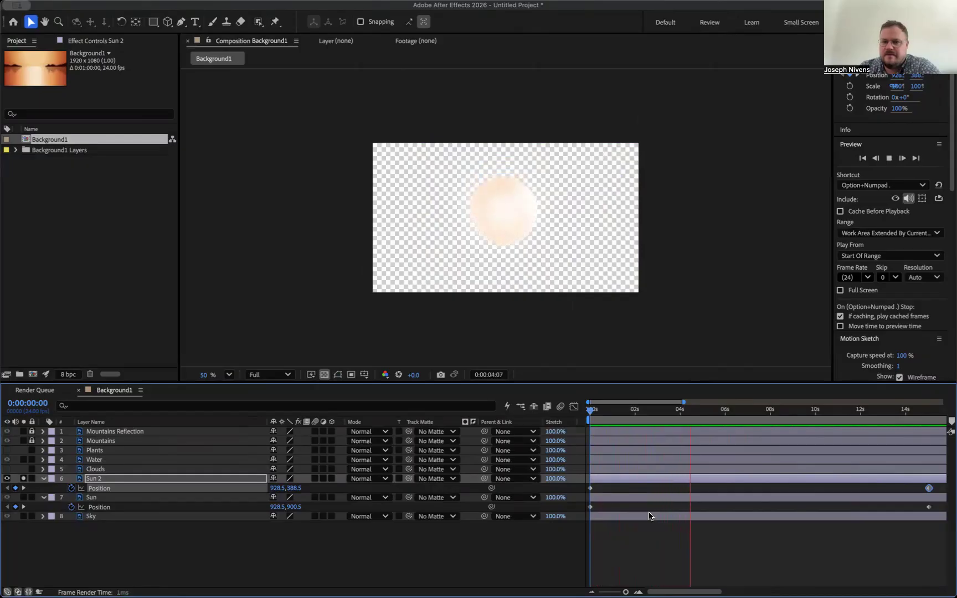
key("space")
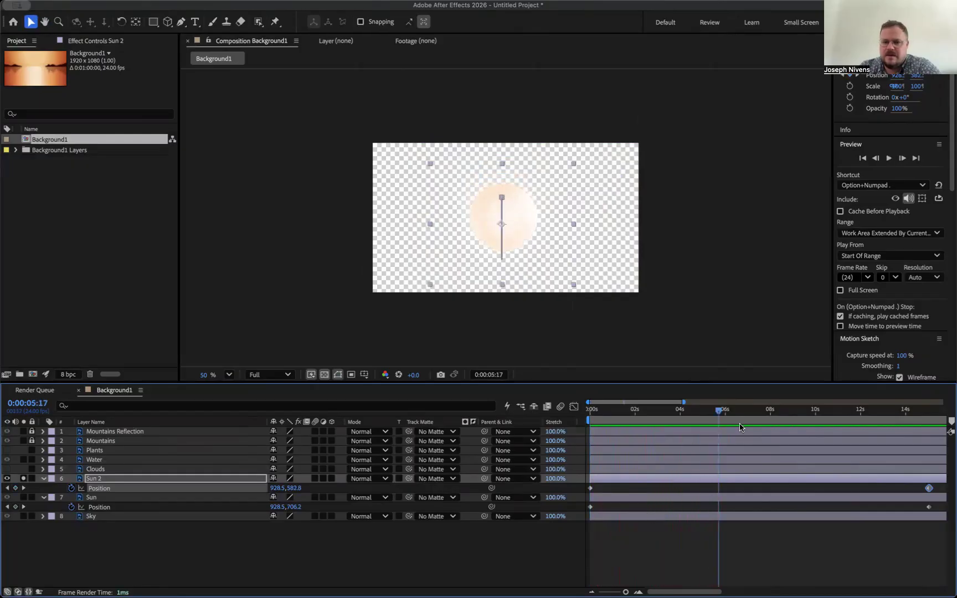
left_click_drag(718, 413, 590, 411)
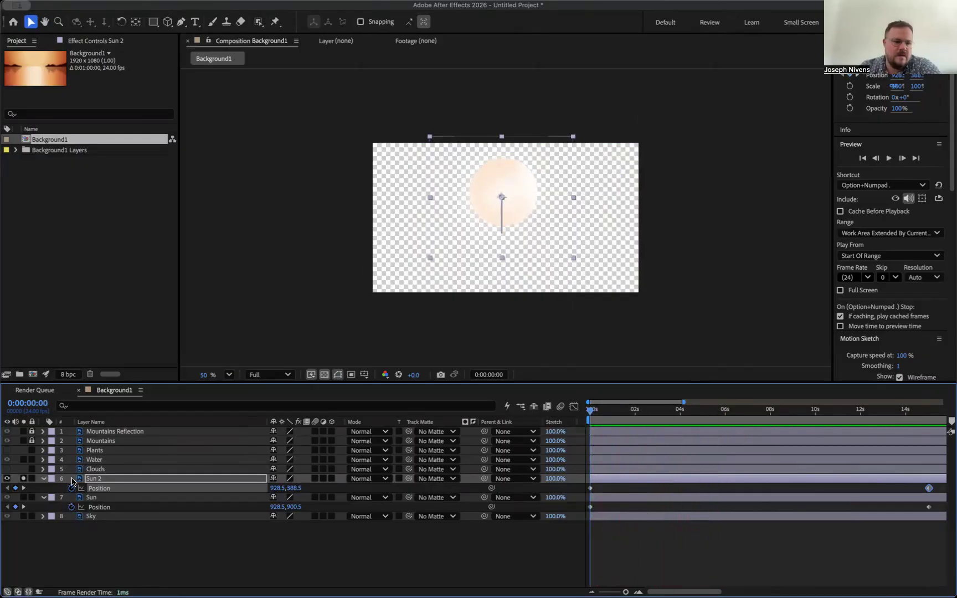
left_click(22, 478)
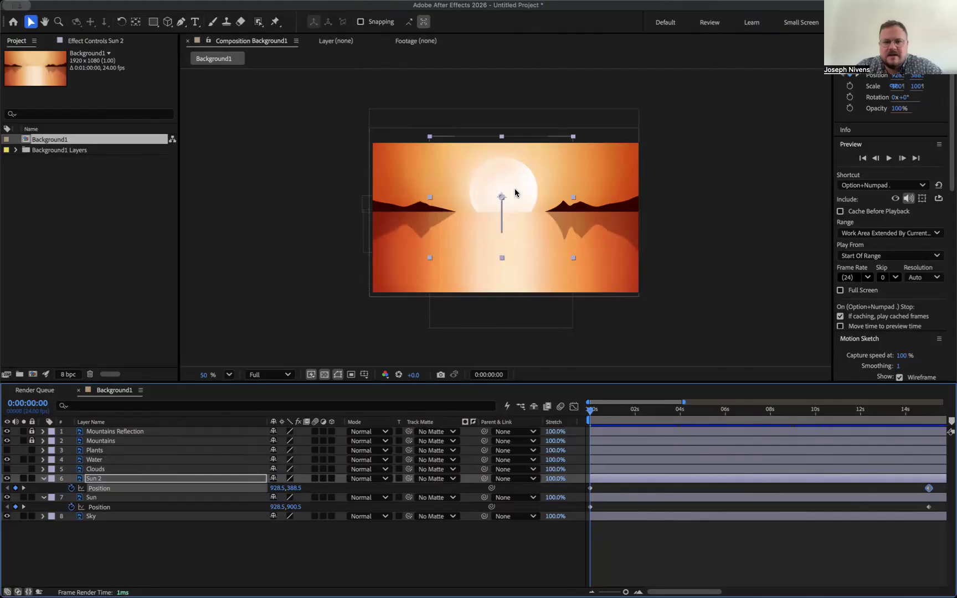
Raise Sun 2's starting position at 0:00 to 928.5, 256.5 and scrub the motion
left_click_drag(513, 192, 513, 175)
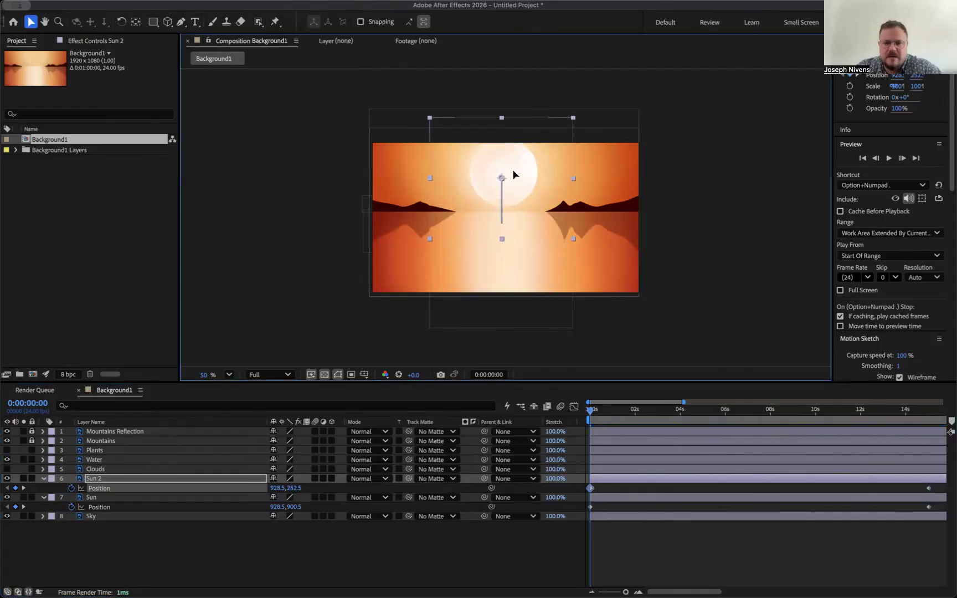
left_click_drag(588, 401, 565, 439)
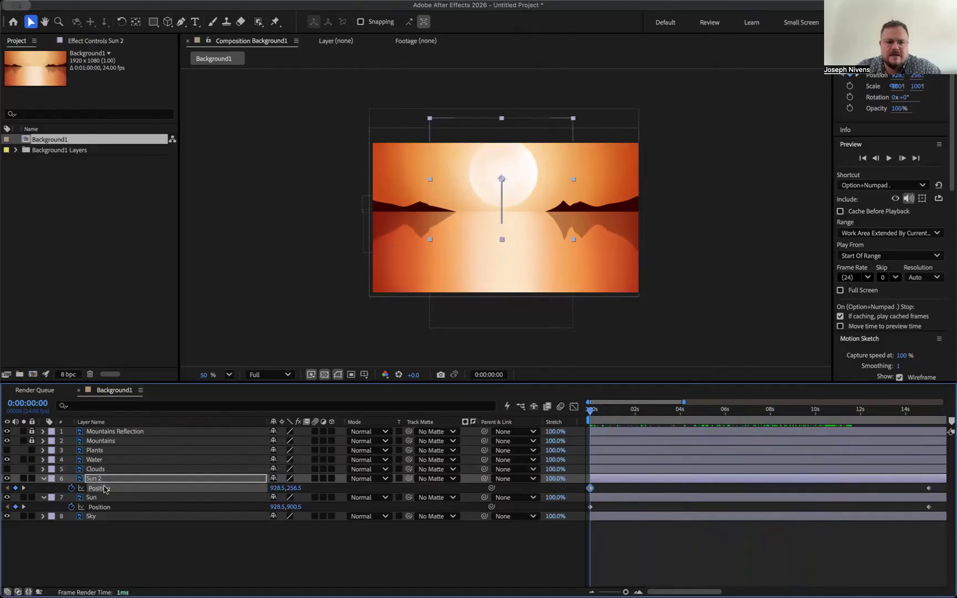
Move Sun 2 above the Water layer, use Water as its track matte, and make Water visible again
left_click_drag(96, 481, 96, 460)
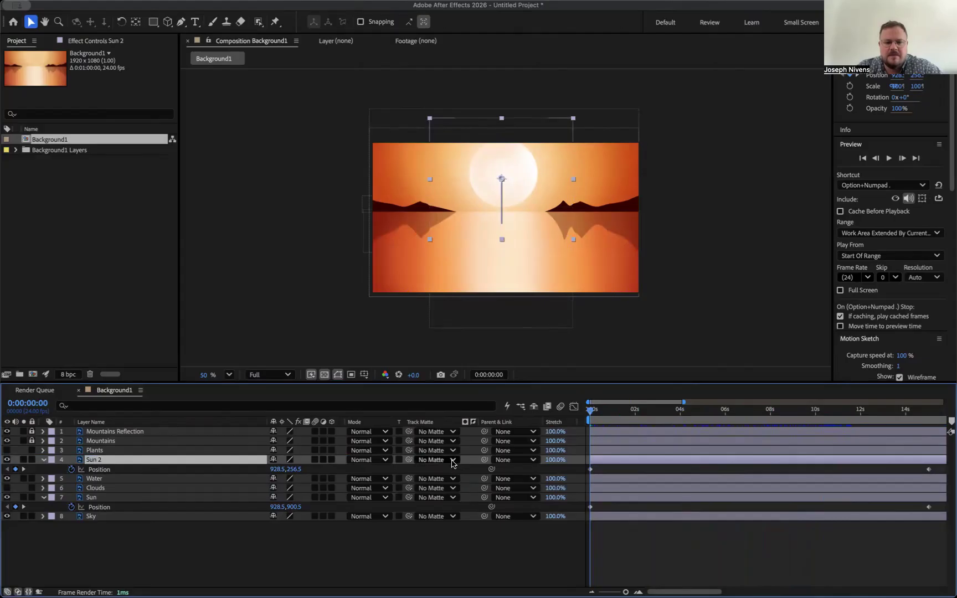
left_click(446, 461)
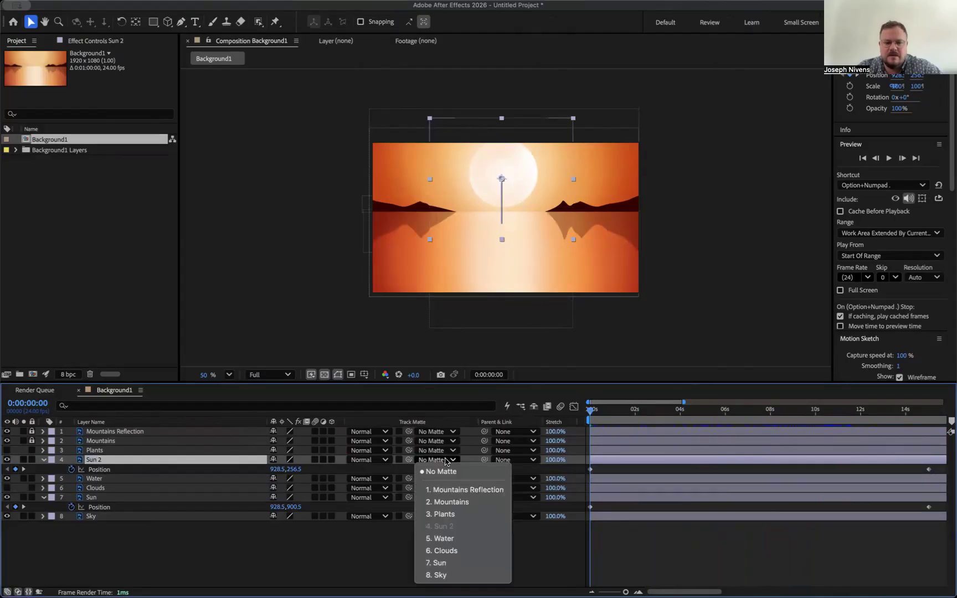
left_click(454, 536)
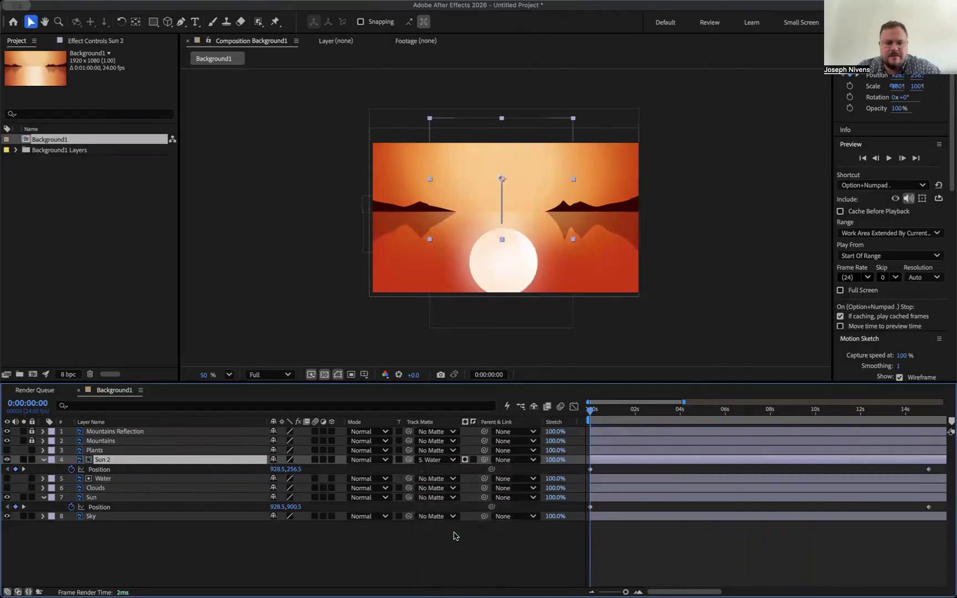
left_click(7, 479)
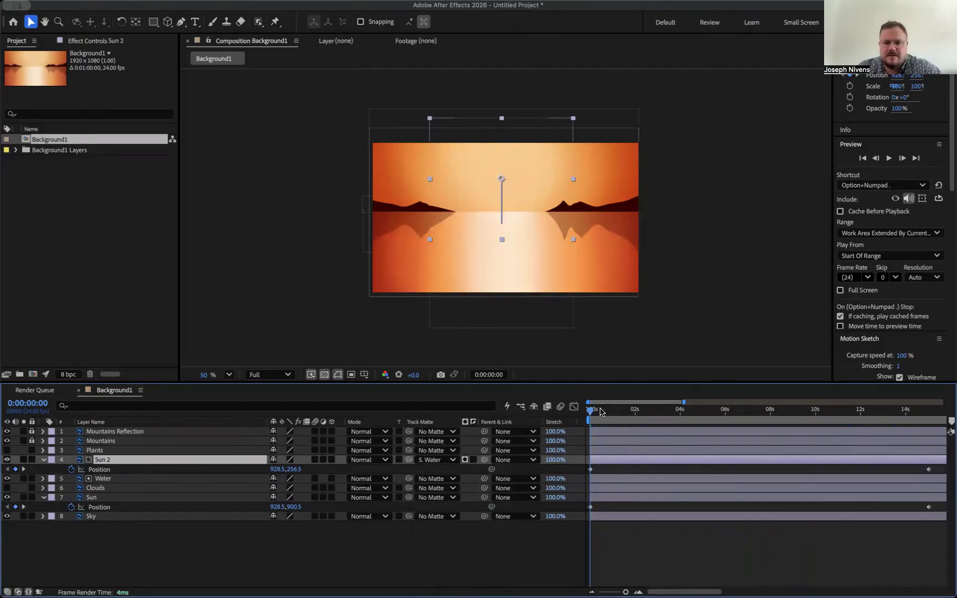
At 0:00:08:01, lower Sun 2 to 928.5, 624.8 to add a middle position keyframe
left_click_drag(590, 410, 769, 401)
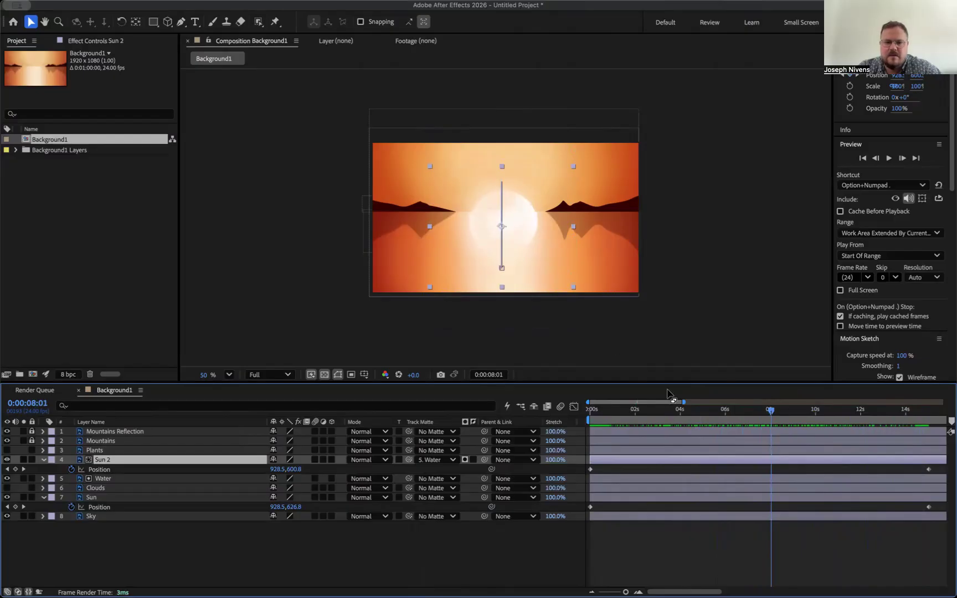
key("Up")
key("Up")
key("Up")
key("Up")
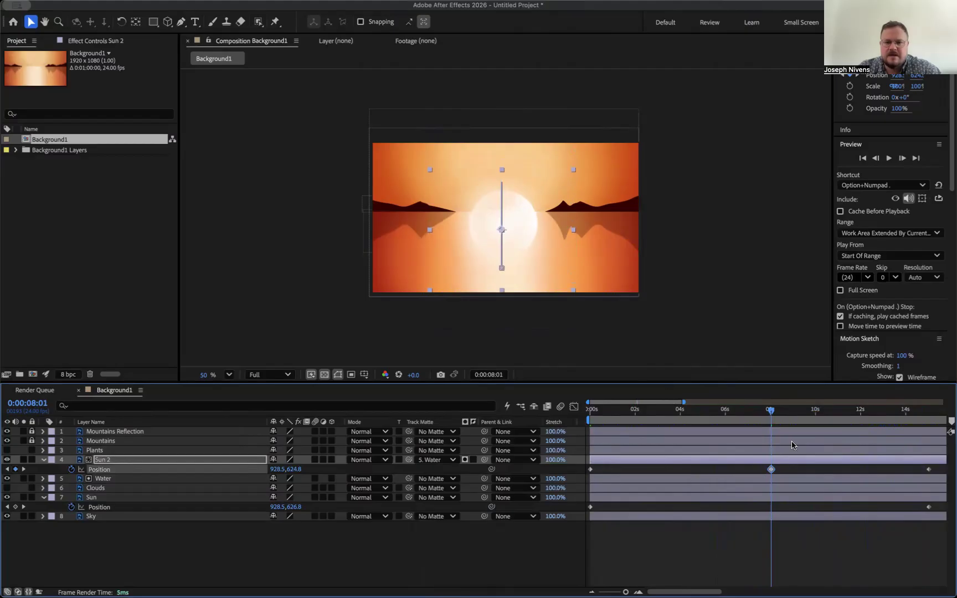
Move Sun 2's first position keyframe to 0:00:00:20
left_click_drag(771, 411, 608, 418)
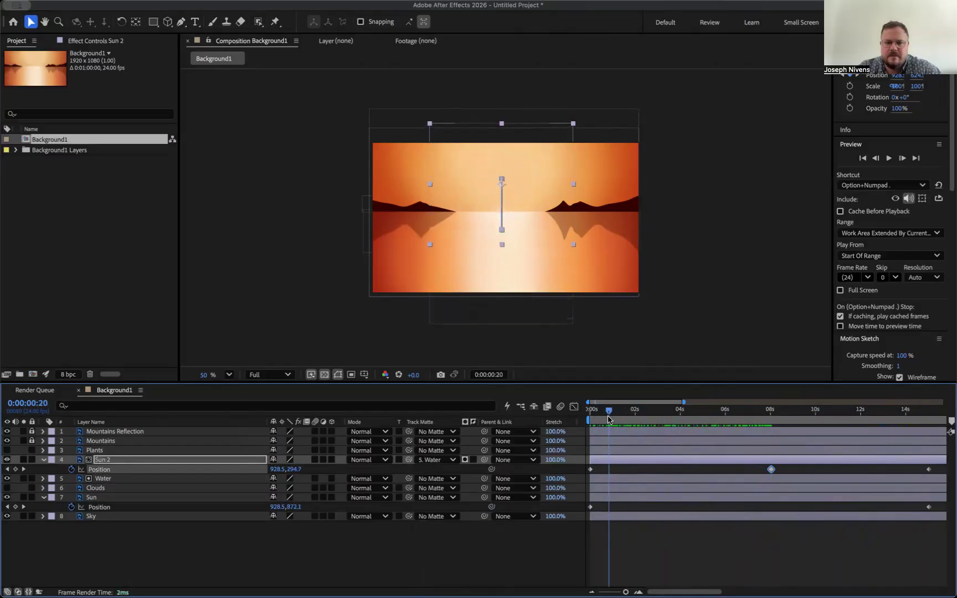
left_click(588, 469)
left_click_drag(587, 469, 609, 470)
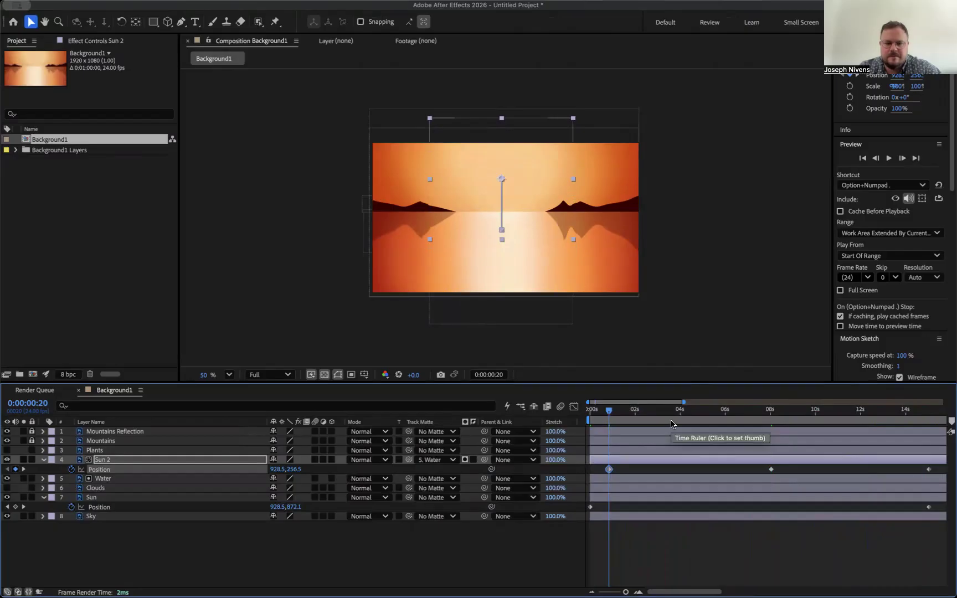
Scrub through the reflection's motion and delete Sun 2's middle position keyframe at 0:00:08:01
left_click_drag(608, 410, 708, 415)
left_click(771, 469)
key("Delete")
Raise Sun 2's ending position straight up at its last keyframe, 0:00:15:01
left_click(924, 411)
left_click_drag(924, 413, 928, 414)
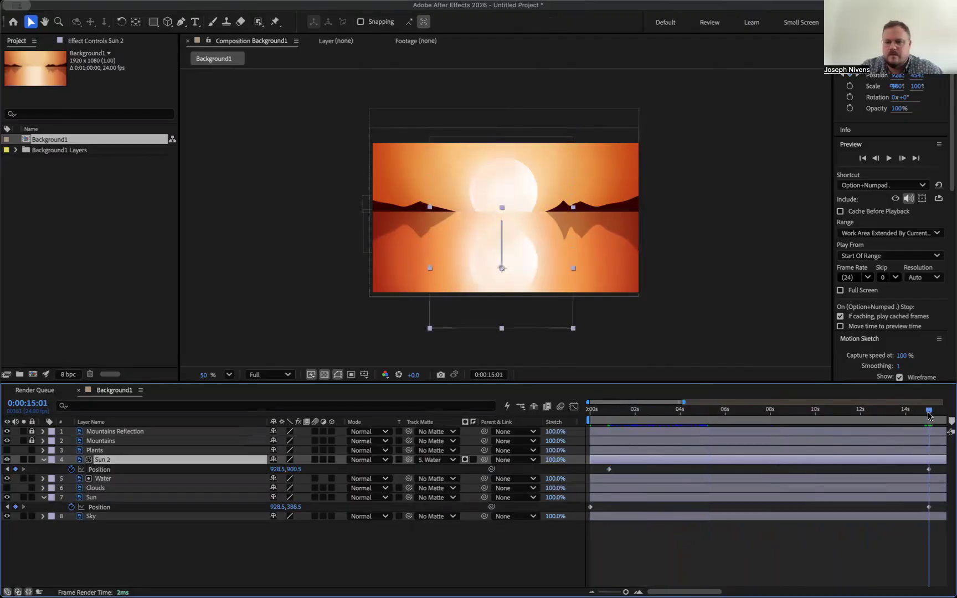
left_click_drag(522, 272, 516, 245)
key("Right")
key("Right")
key("Right")
key("Right")
Move Sun 2's first position keyframe back to 0:00 and preview the animation
left_click_drag(927, 410, 569, 412)
left_click_drag(608, 470, 600, 468)
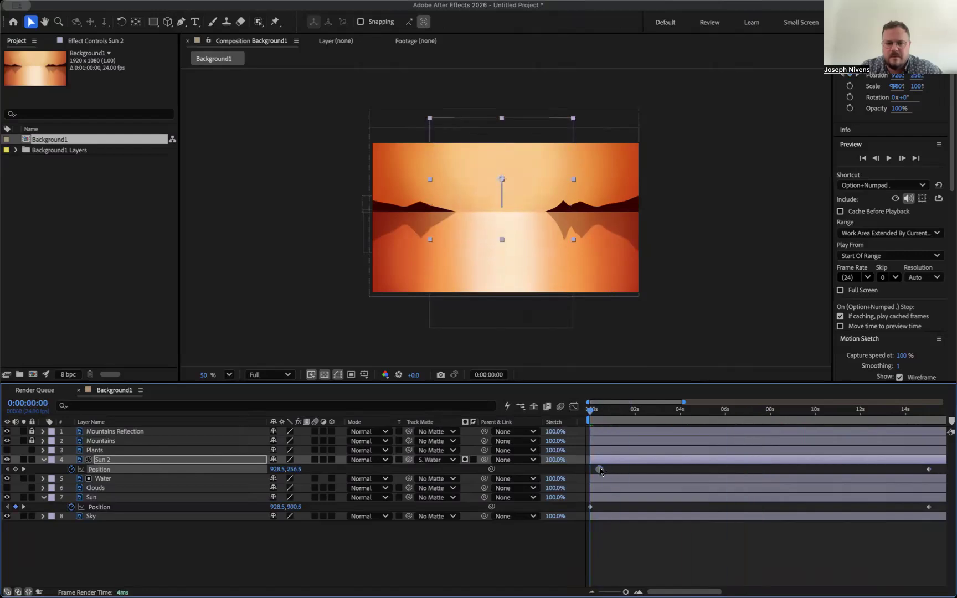
key("space")
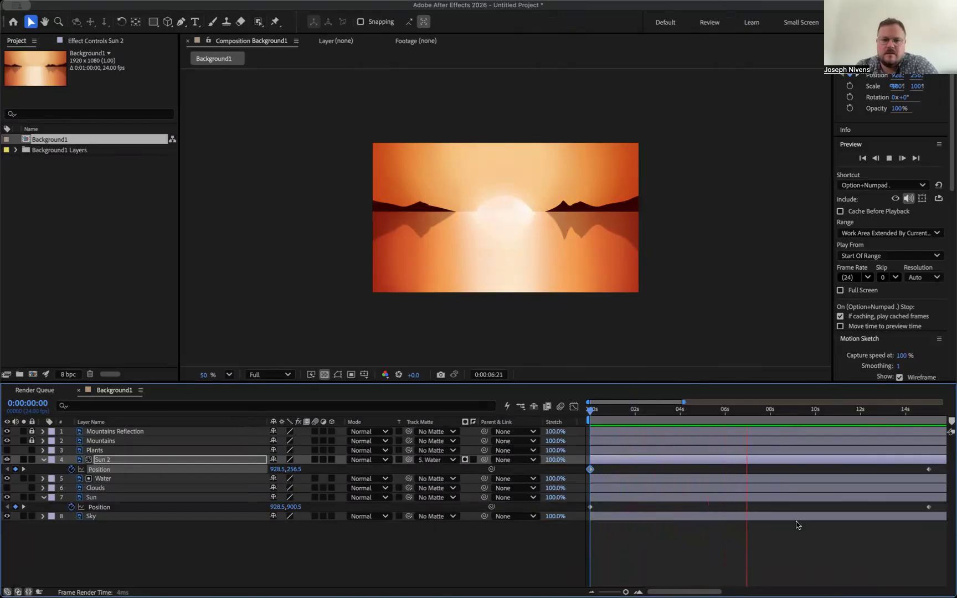
key("space")
Scrub from the start to 0:00:06:15 to check how the sun and its reflection meet at the horizon
left_click(647, 414)
left_click_drag(647, 415, 560, 416)
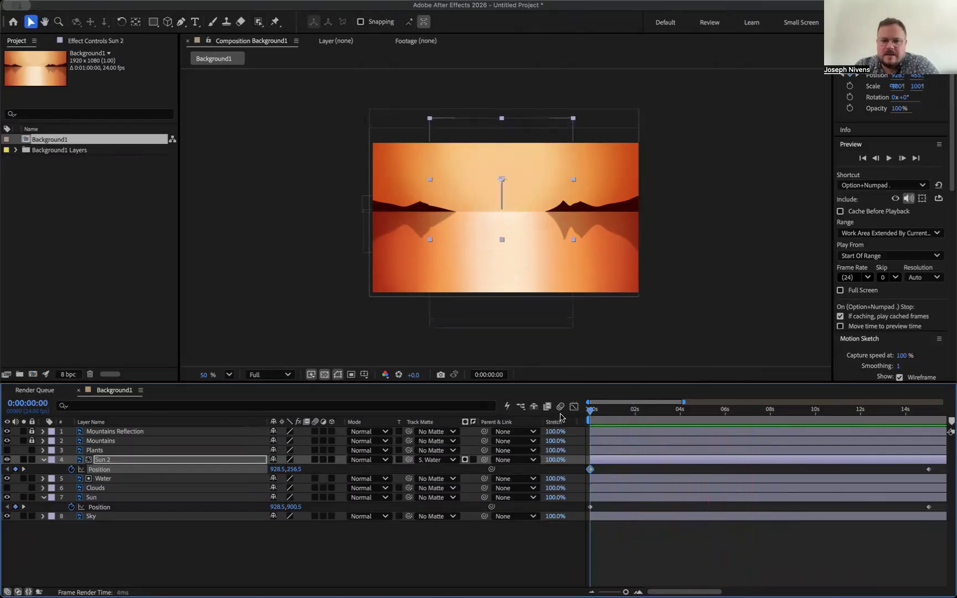
key("space")
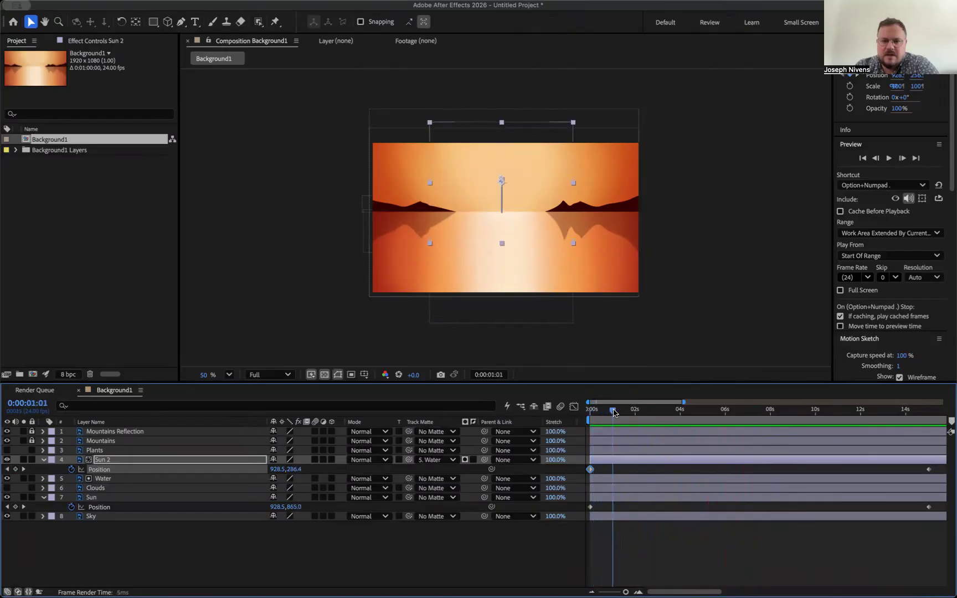
key("space")
left_click_drag(591, 409, 737, 392)
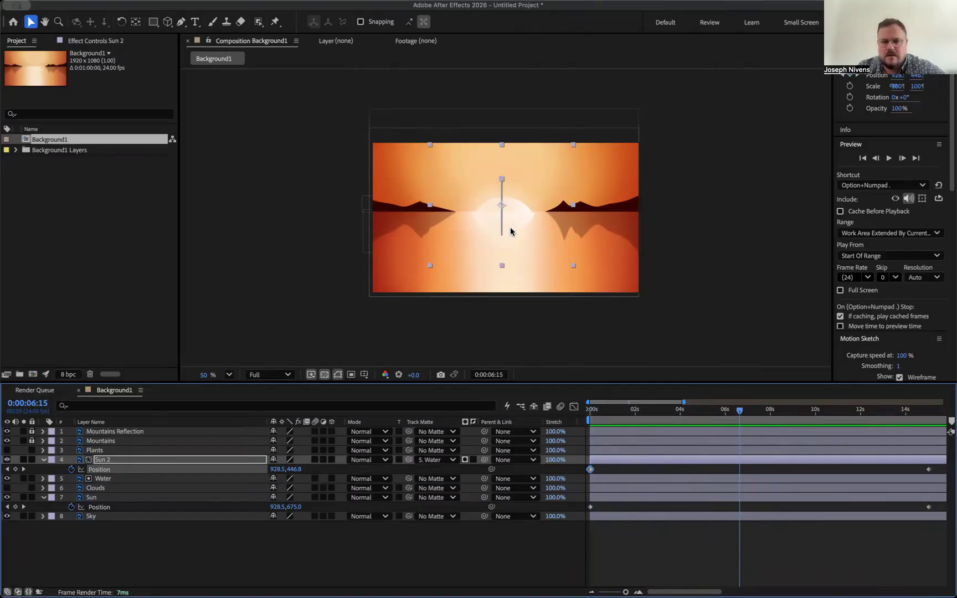
Raise Sun 2's starting position at 0:00 to 928.5, 176.5 and preview the animation
left_click_drag(600, 415, 564, 418)
key("shift+Up")
key("shift+Up")
key("shift+Up")
key("shift+Up")
key("space")
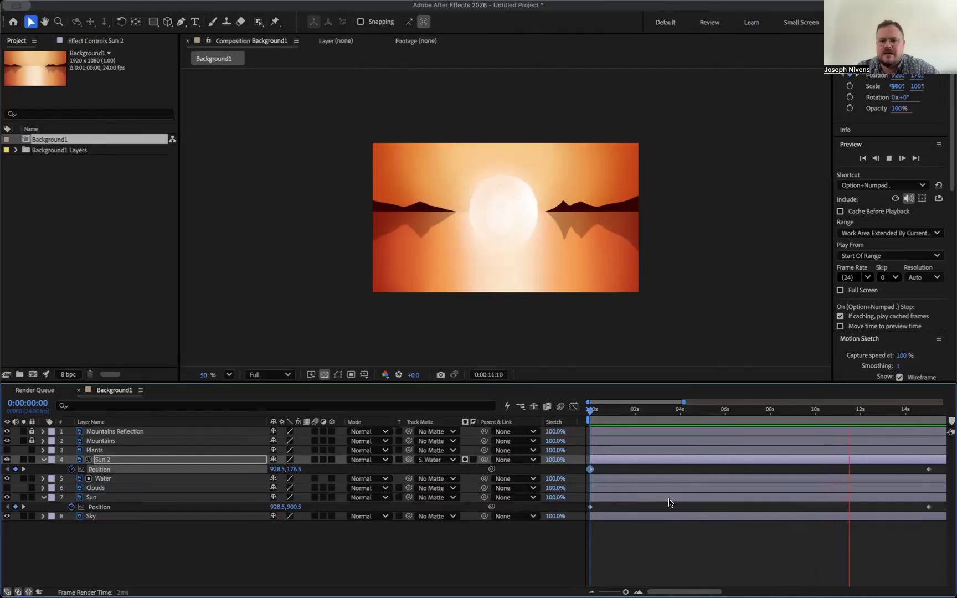
key("space")
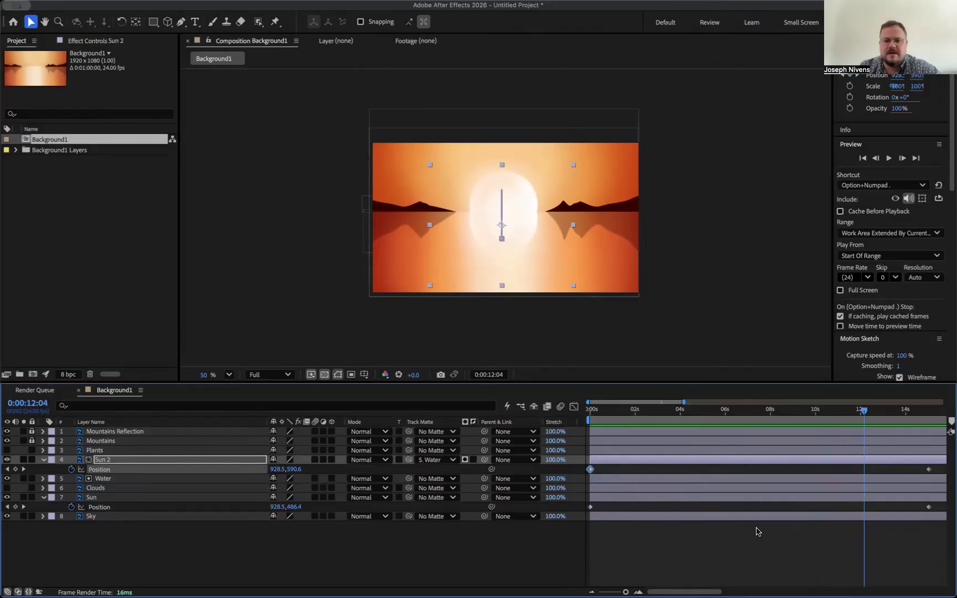
Expand Sun 2's transform properties at 0:00:09:19 and try an opacity of 30%, then 35%
left_click_drag(839, 412, 810, 411)
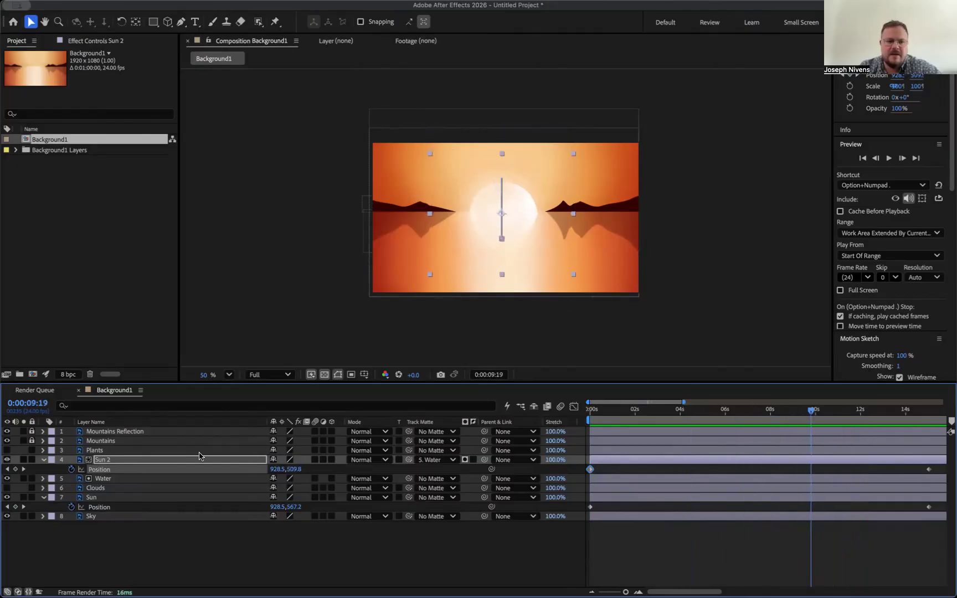
left_click(42, 460)
left_click(42, 460)
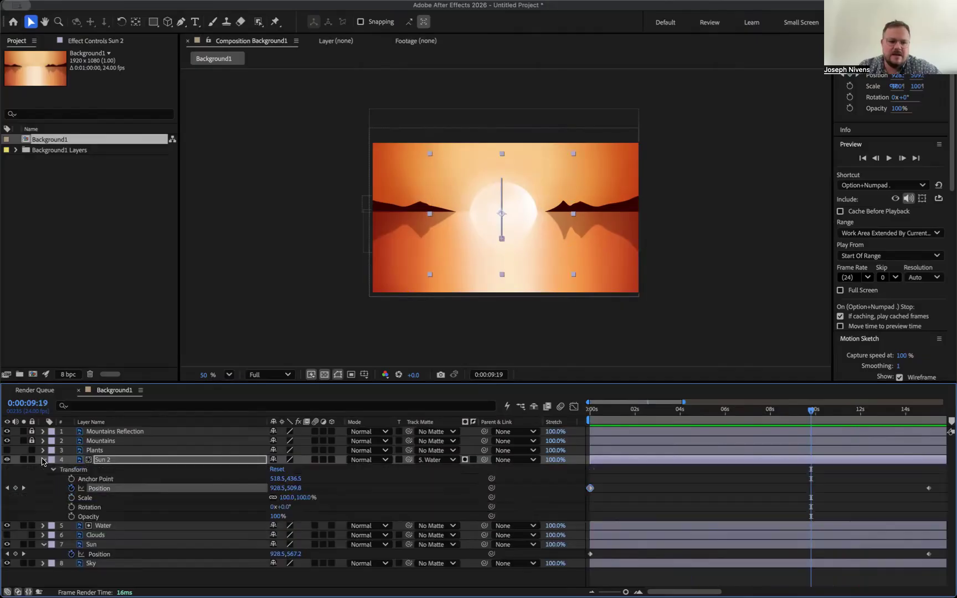
left_click(275, 517)
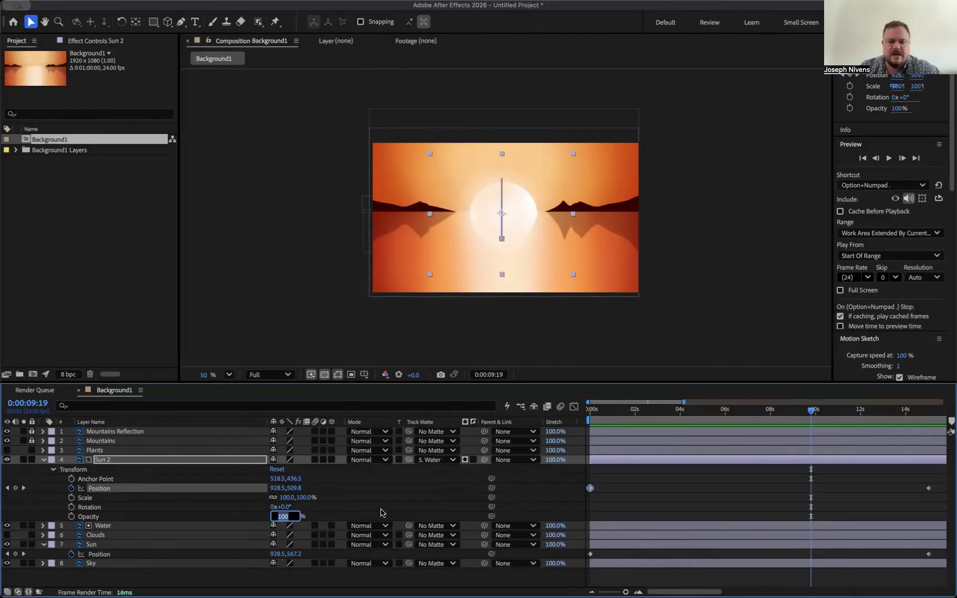
key("Return")
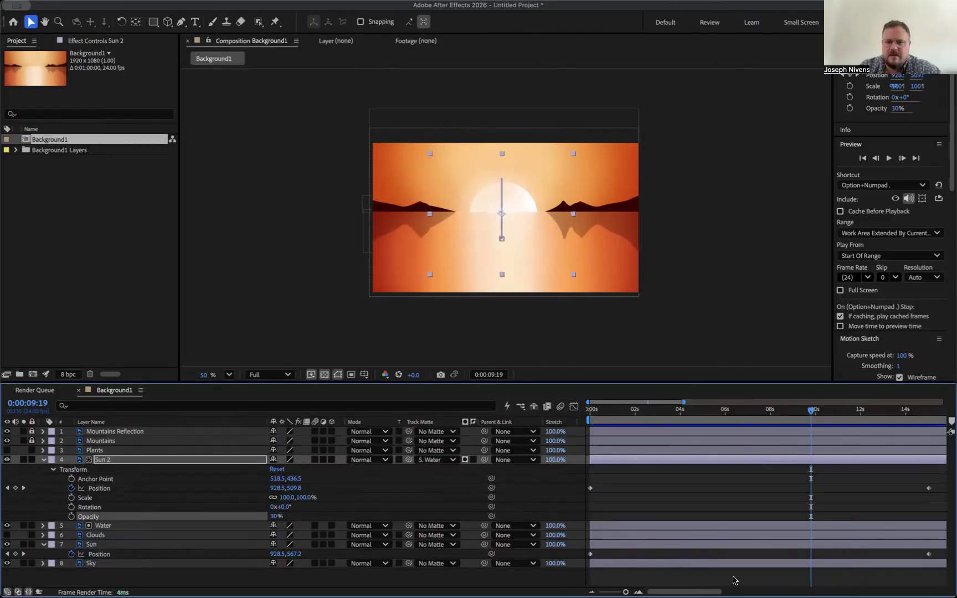
left_click(275, 517)
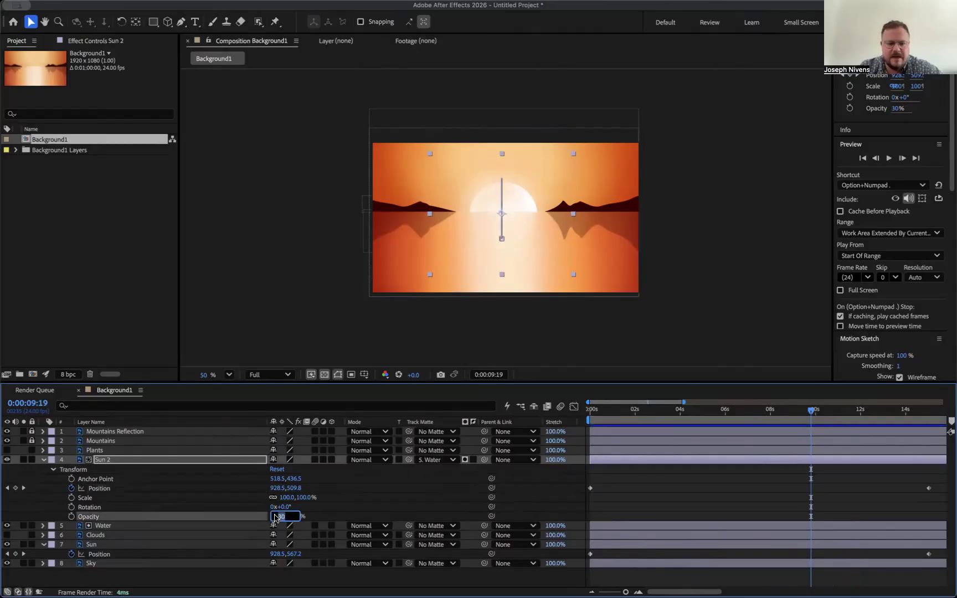
key("Return")
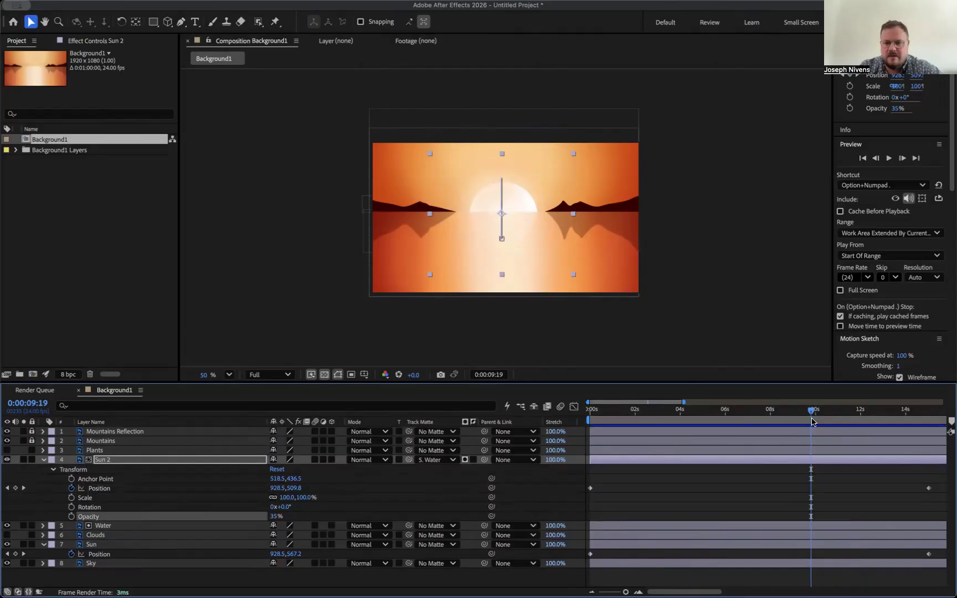
Set Sun 2's opacity to 40% and scrub to 0:00:09:20 to check the reflection
mouse_move(811, 422)
left_mouse_down()
mouse_move(691, 422)
mouse_move(863, 422)
mouse_move(748, 422)
mouse_move(802, 422)
left_mouse_up()
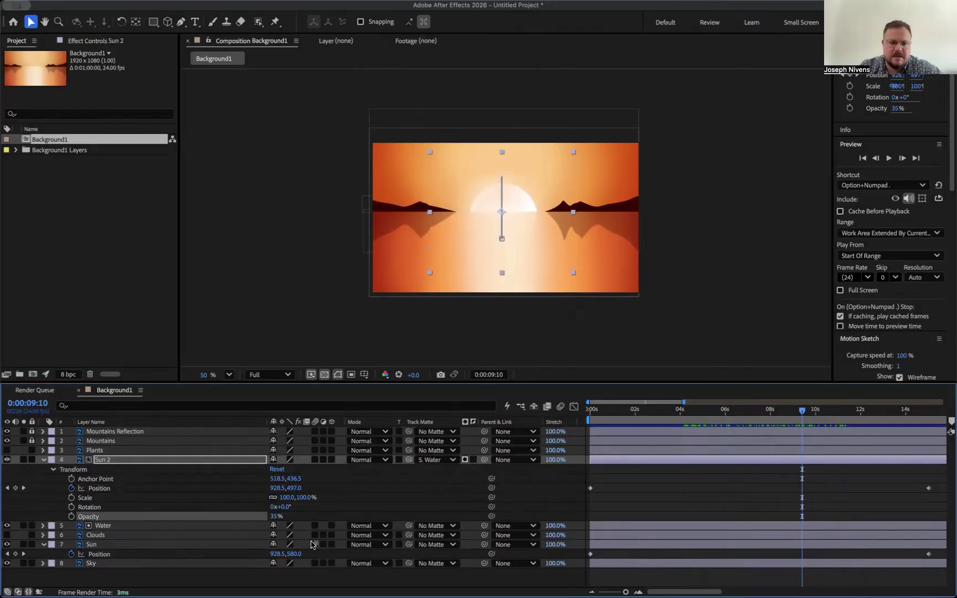
left_click(274, 516)
type("40")
key("Return")
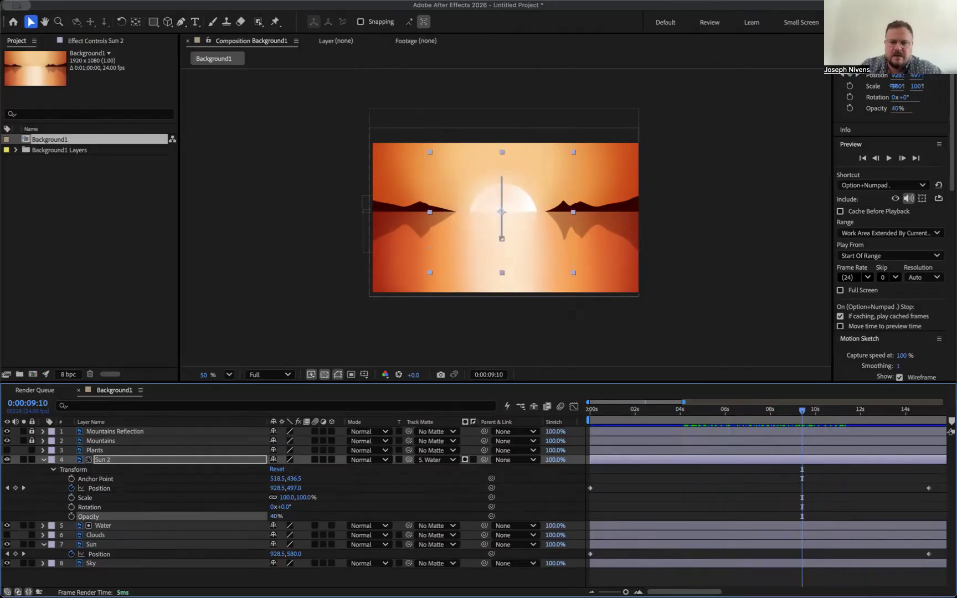
left_click_drag(795, 414, 810, 443)
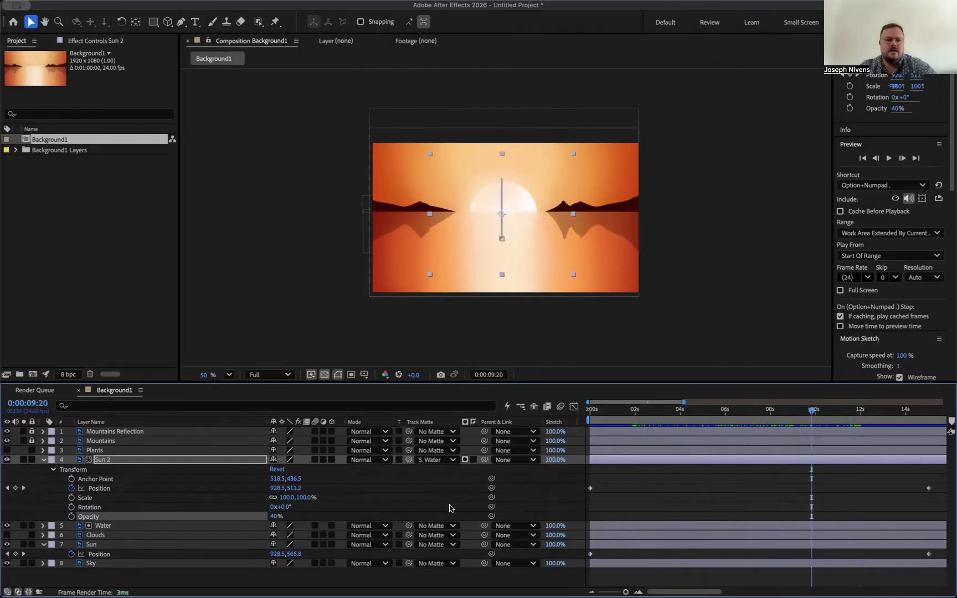
Lock the Sun 2 and Sun layers, collapsing Sun 2's properties, and make the Clouds layer visible
left_click(32, 460)
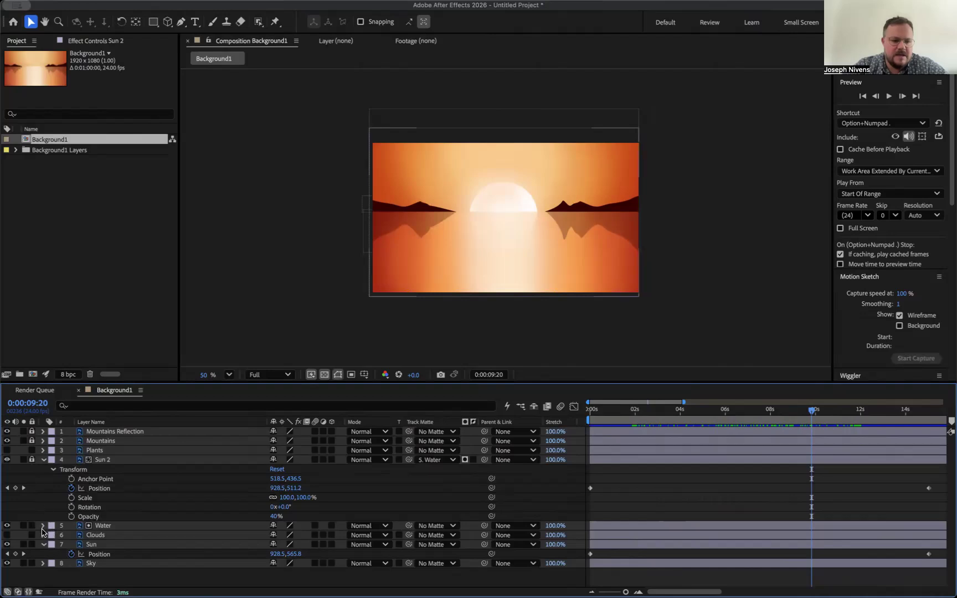
left_click(43, 460)
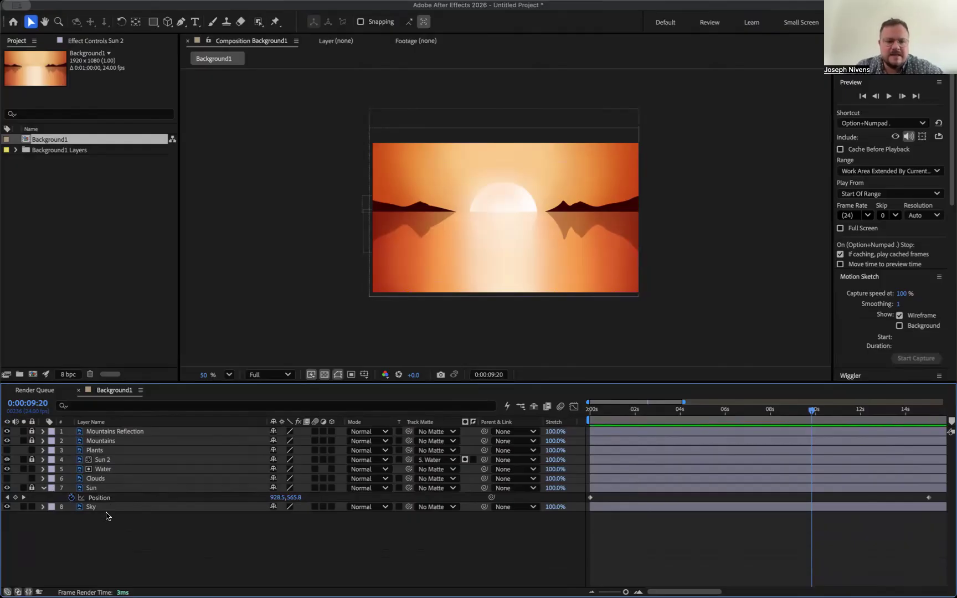
left_click(97, 479)
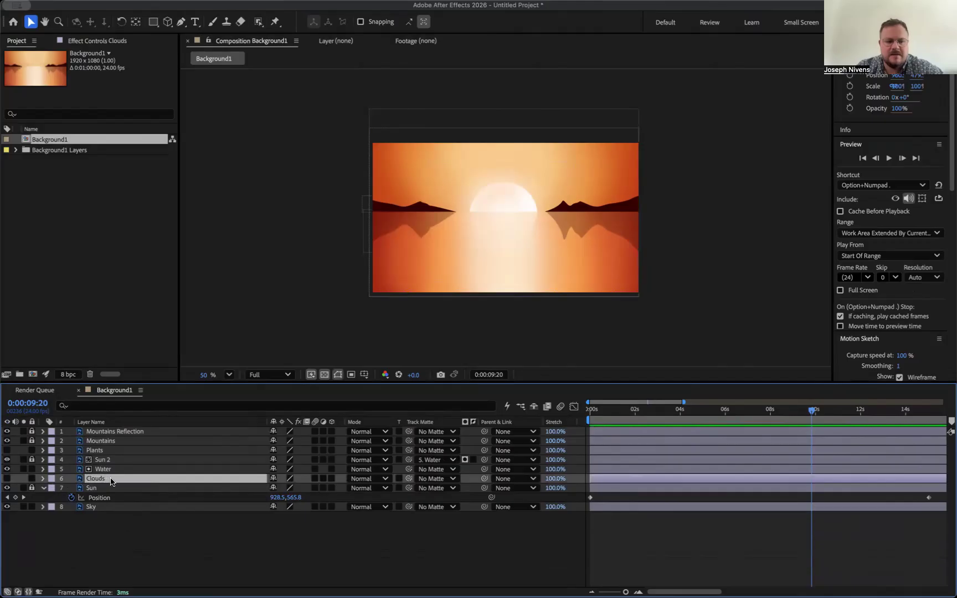
left_click(7, 479)
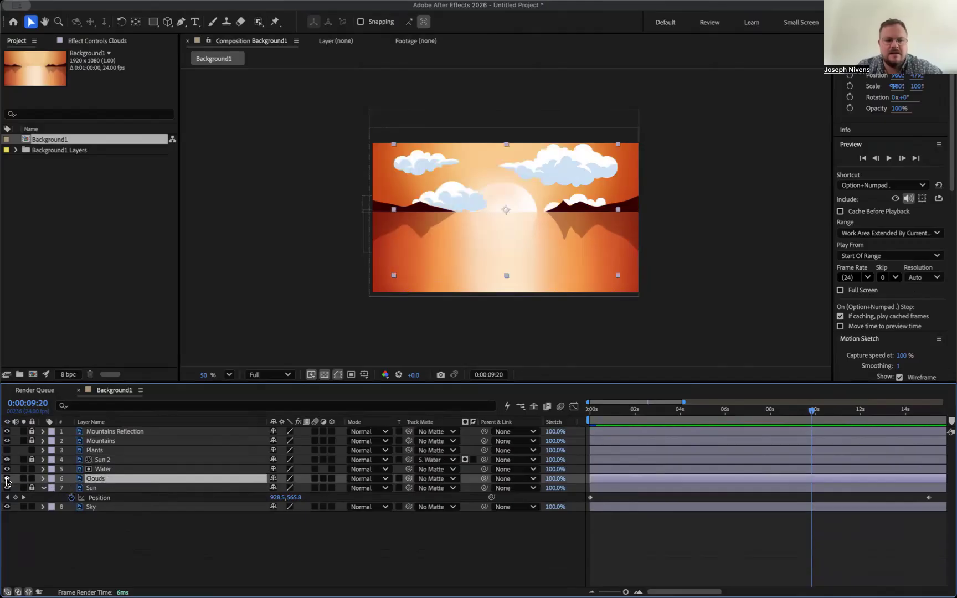
At 0:00, enlarge the Clouds layer to about 158% and shift it to about 1636.5, 527.5
left_click_drag(676, 412, 556, 419)
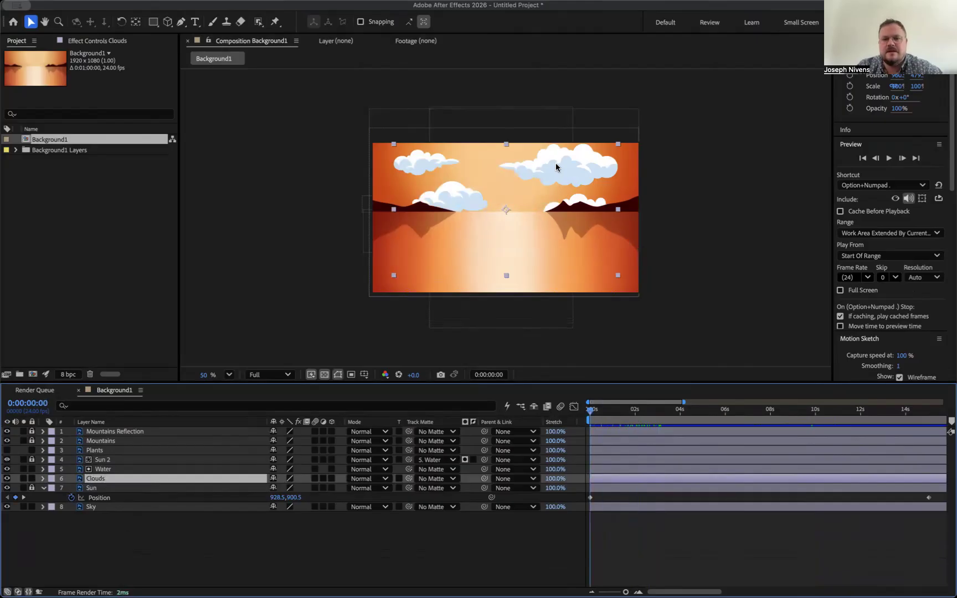
left_click_drag(550, 167, 614, 163)
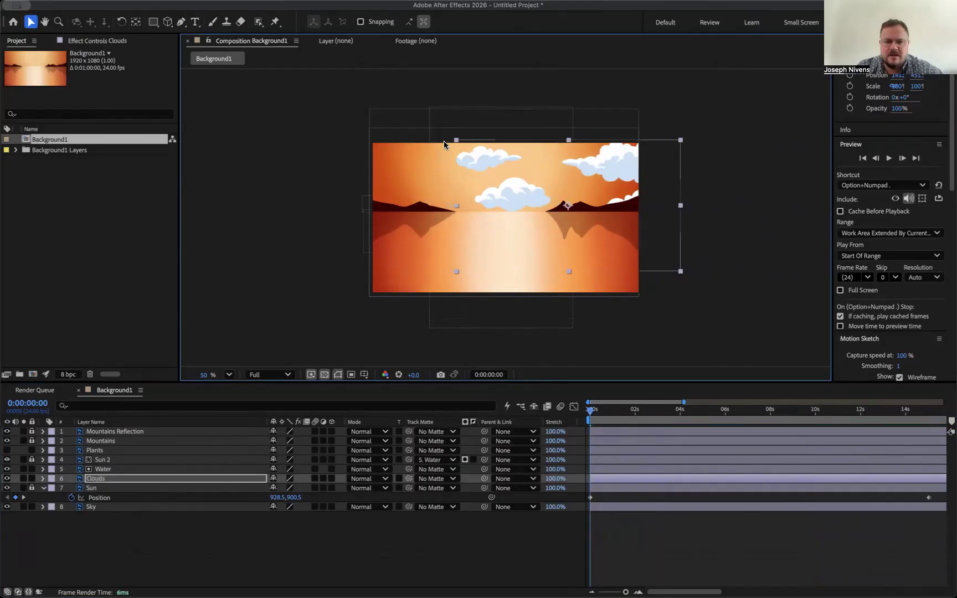
left_click_drag(455, 141, 411, 102)
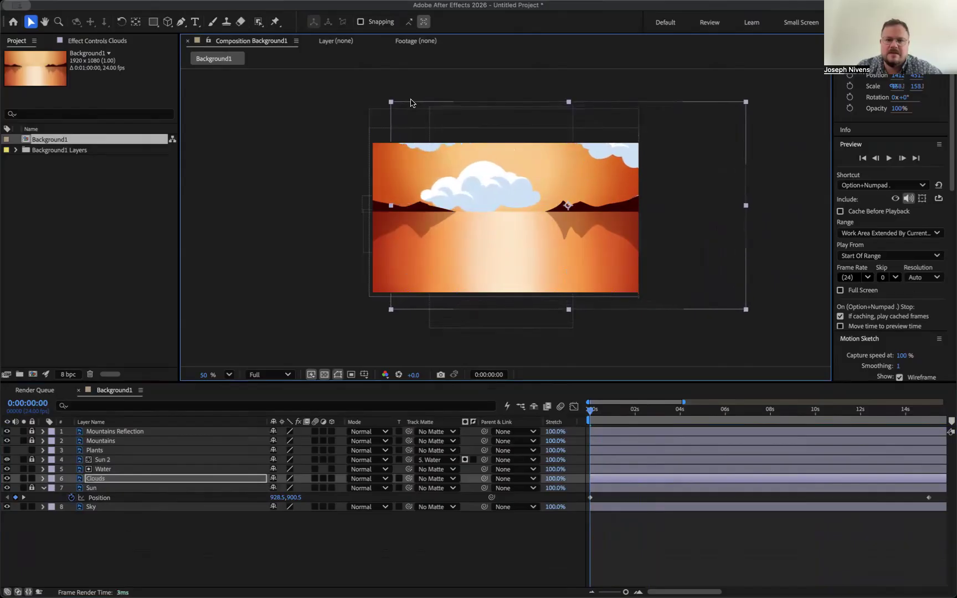
left_click_drag(479, 184, 510, 194)
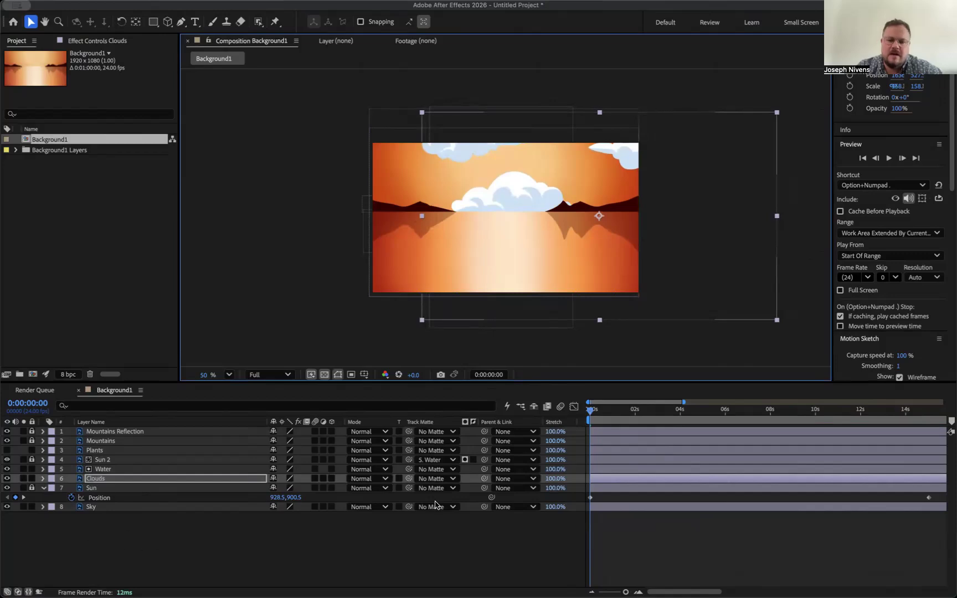
Show the Clouds layer's position and set its first position keyframe at 0:00
left_click(601, 592)
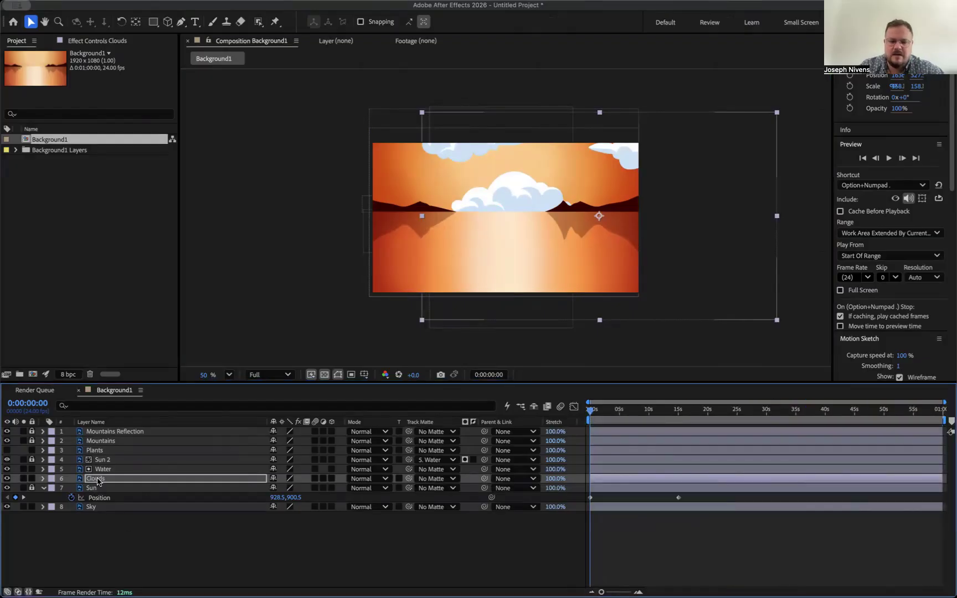
key("p")
left_click(71, 488)
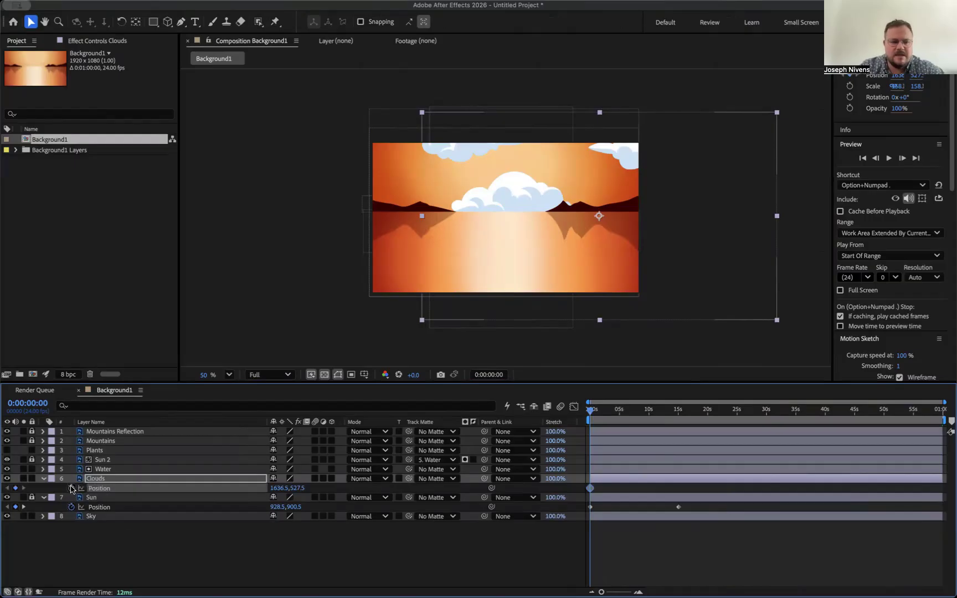
left_click(95, 478)
key("p")
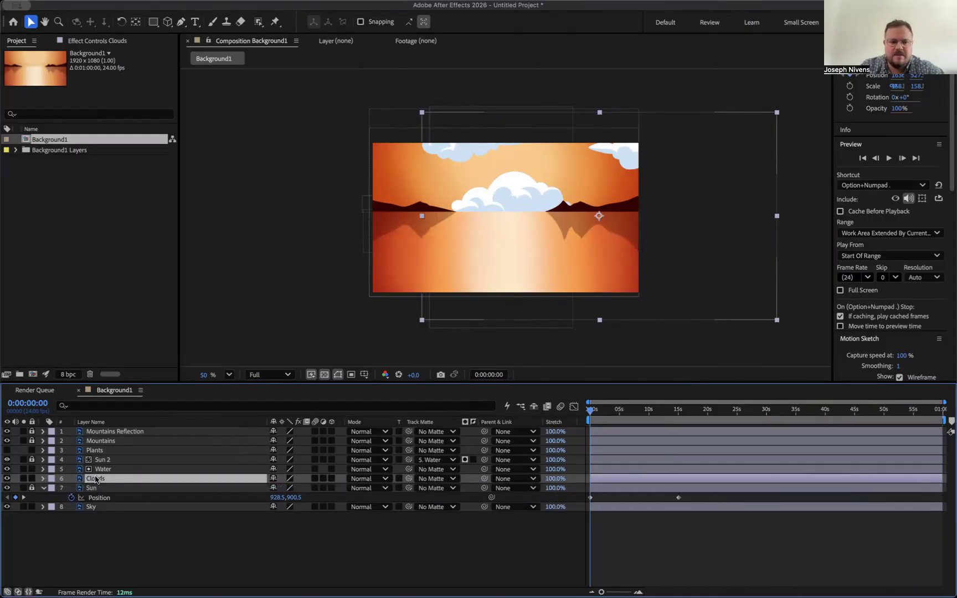
key("p")
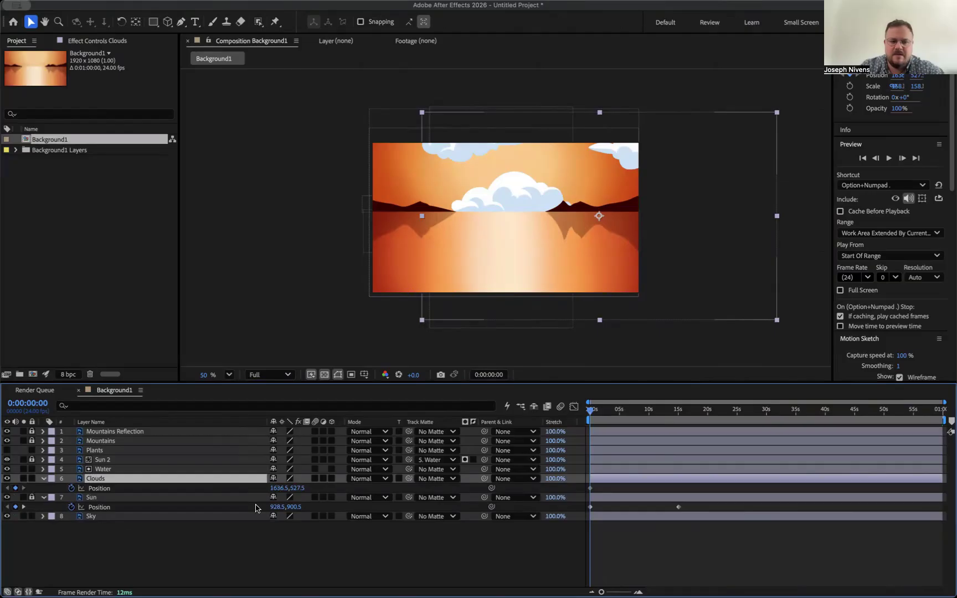
Move Clouds horizontally to about 676.5, 527.5 at 0:00:14:23 and preview its drift from the start
left_click_drag(591, 412, 679, 413)
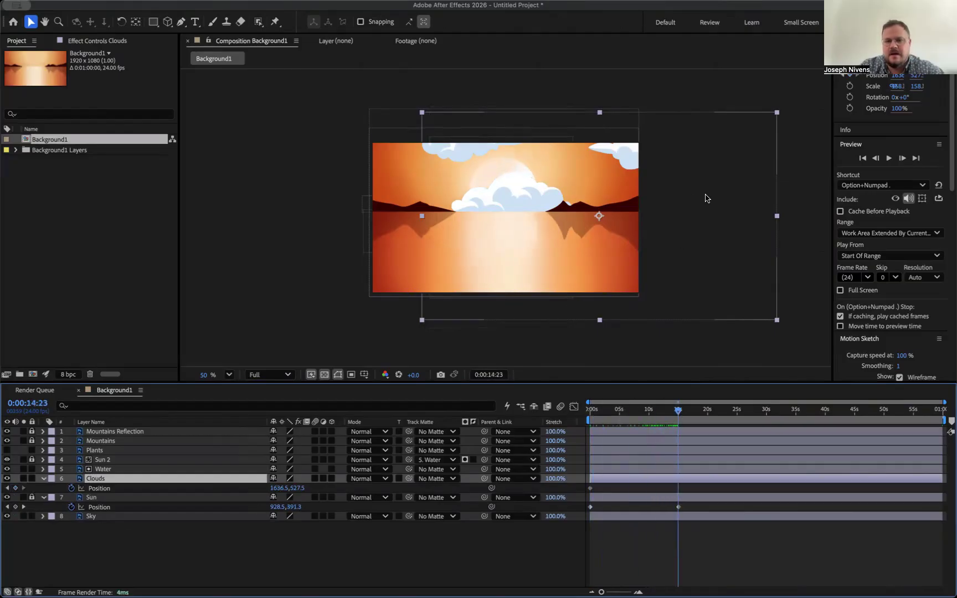
left_click_drag(705, 197, 572, 177)
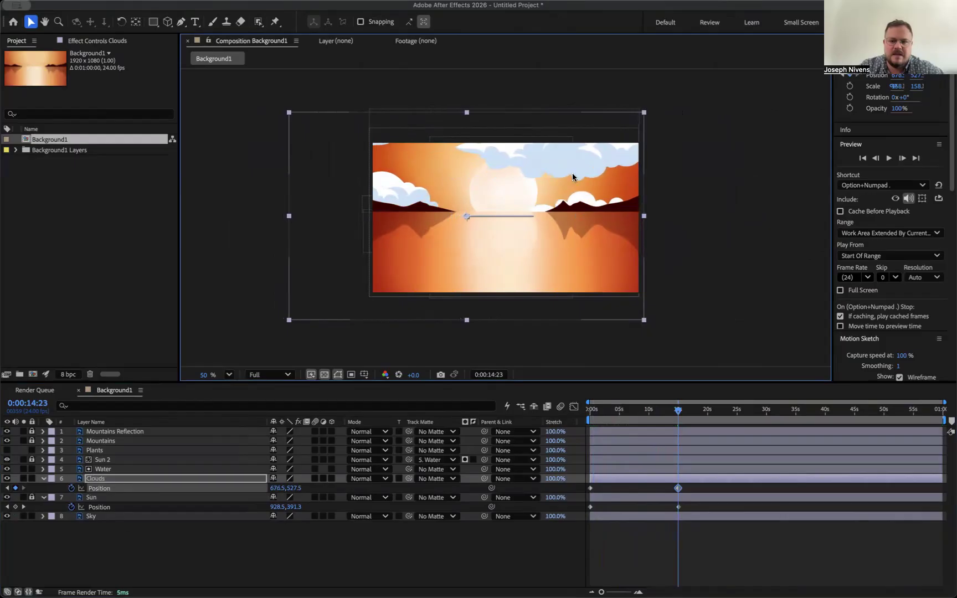
left_click_drag(680, 412, 540, 426)
key("space")
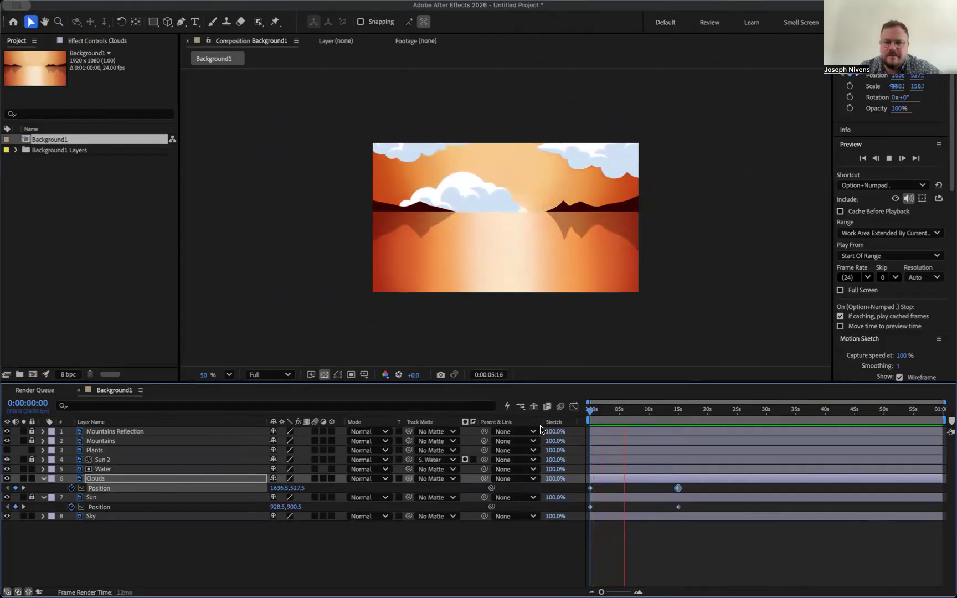
key("space")
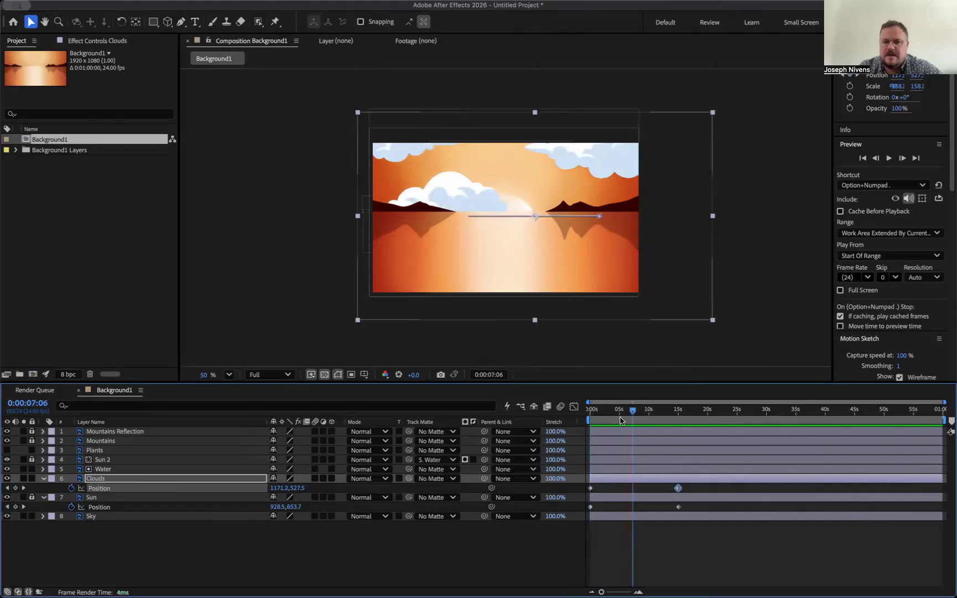
left_click(603, 416)
left_click_drag(602, 420, 572, 435)
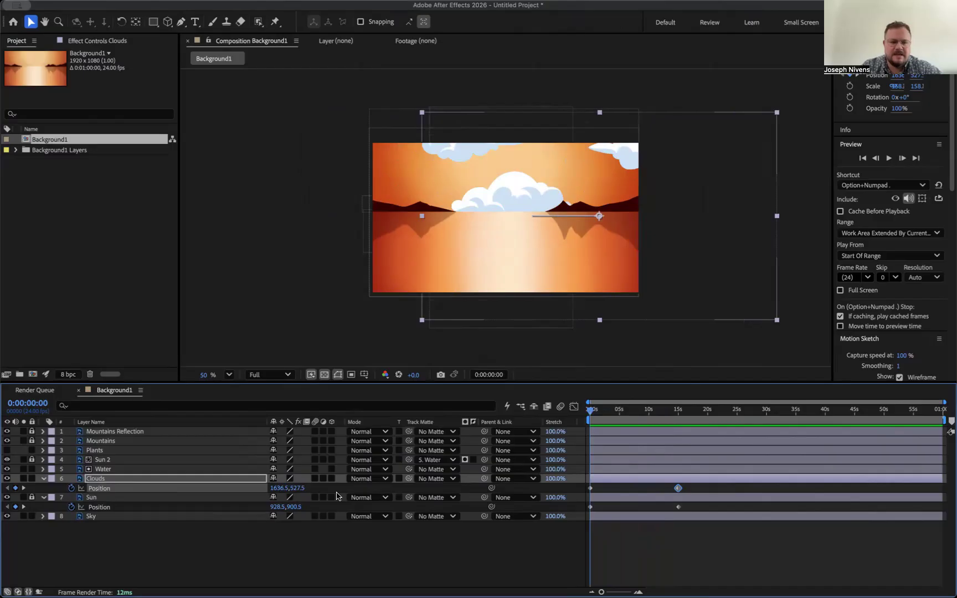
Duplicate the Clouds layer and place the copy above Sun 2 in the layer stack
left_click(96, 480)
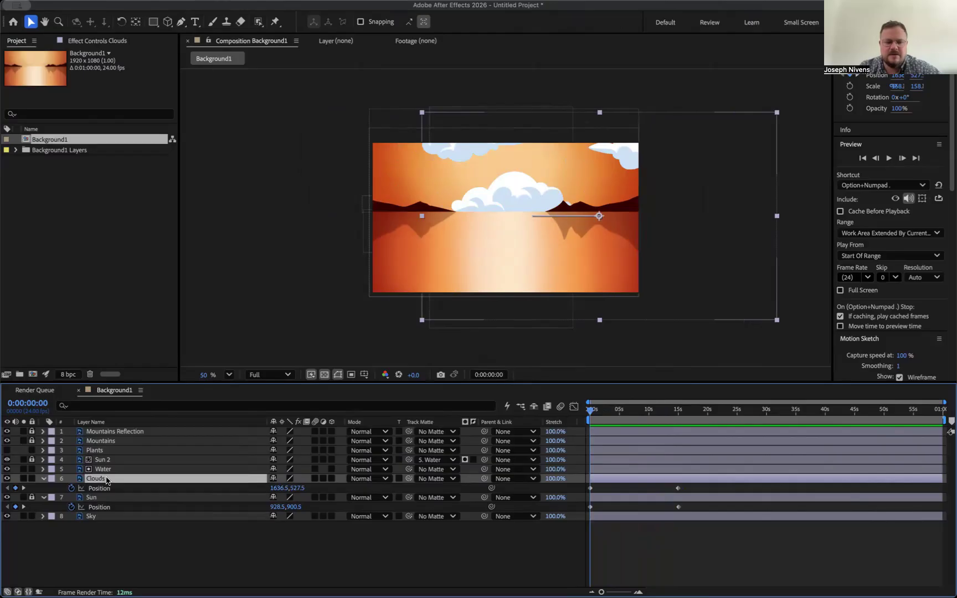
key("super+d")
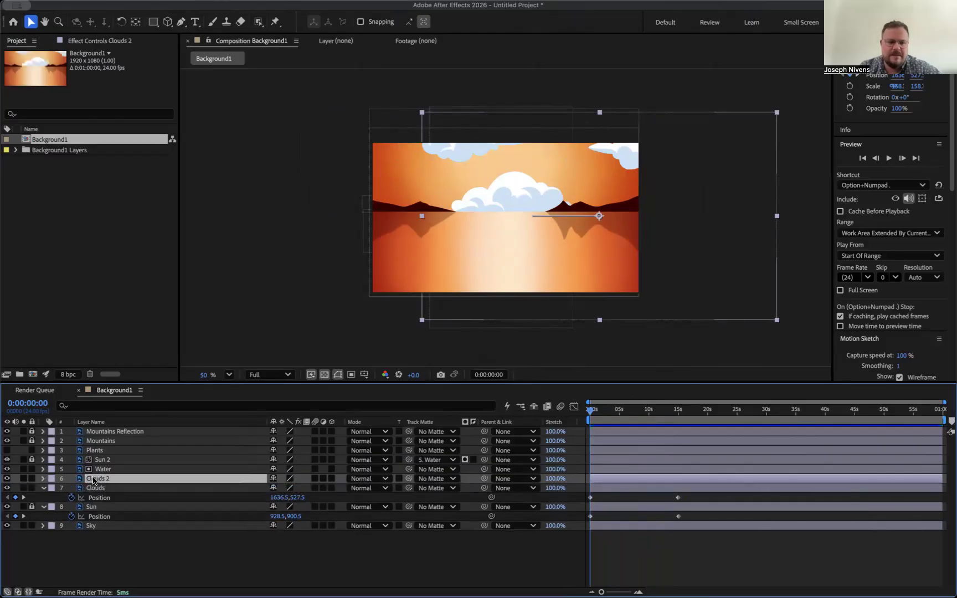
left_click_drag(93, 479, 92, 453)
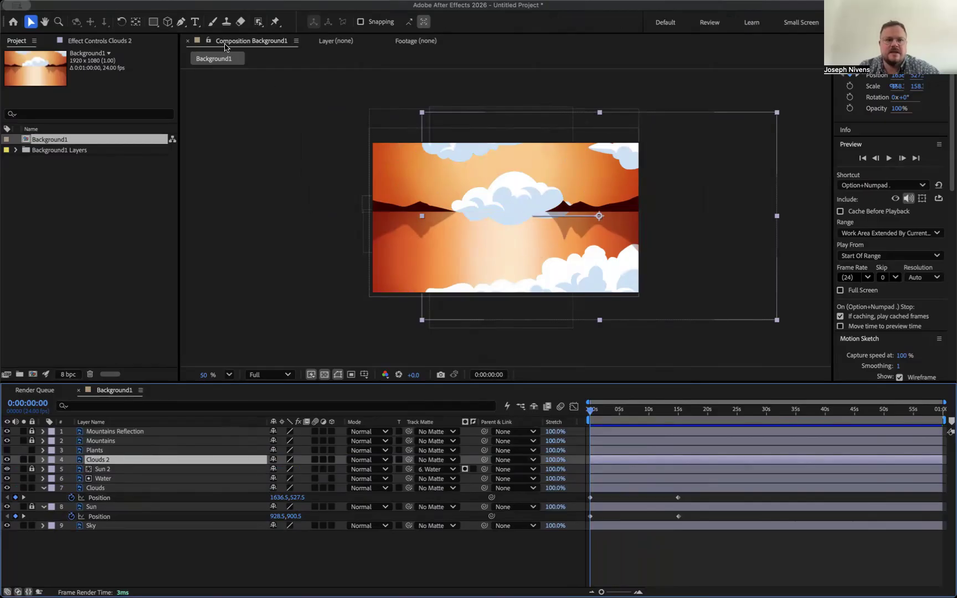
Flip the Clouds 2 layer vertically to mirror the clouds for the water reflection
left_click_drag(598, 114, 594, 319)
key("super+z")
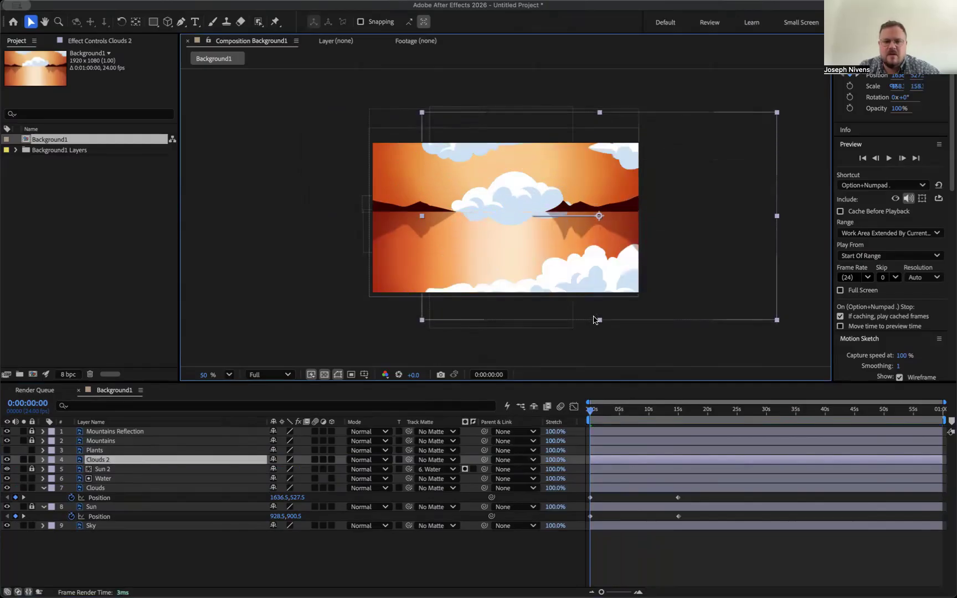
right_click(599, 271)
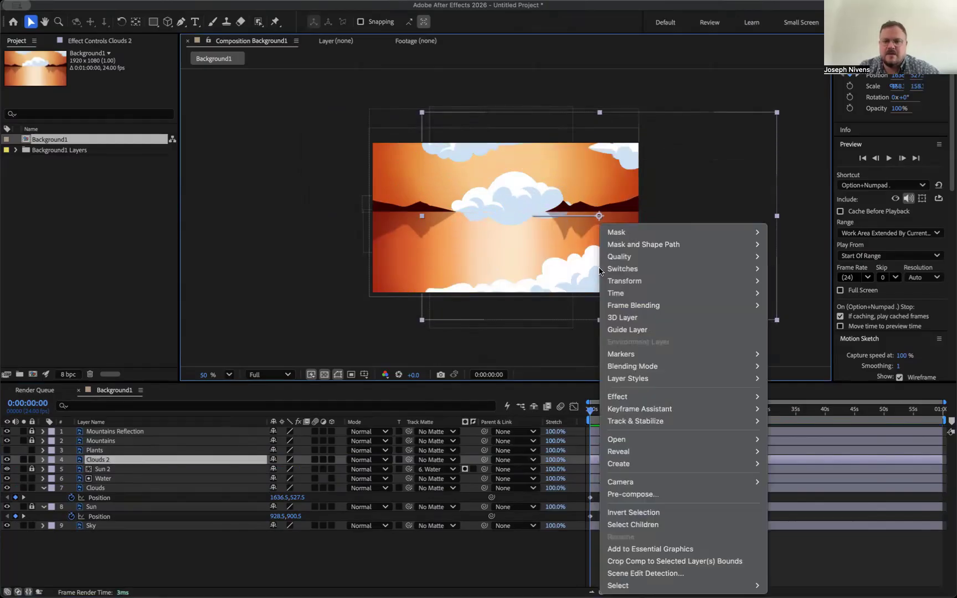
mouse_move(624, 280)
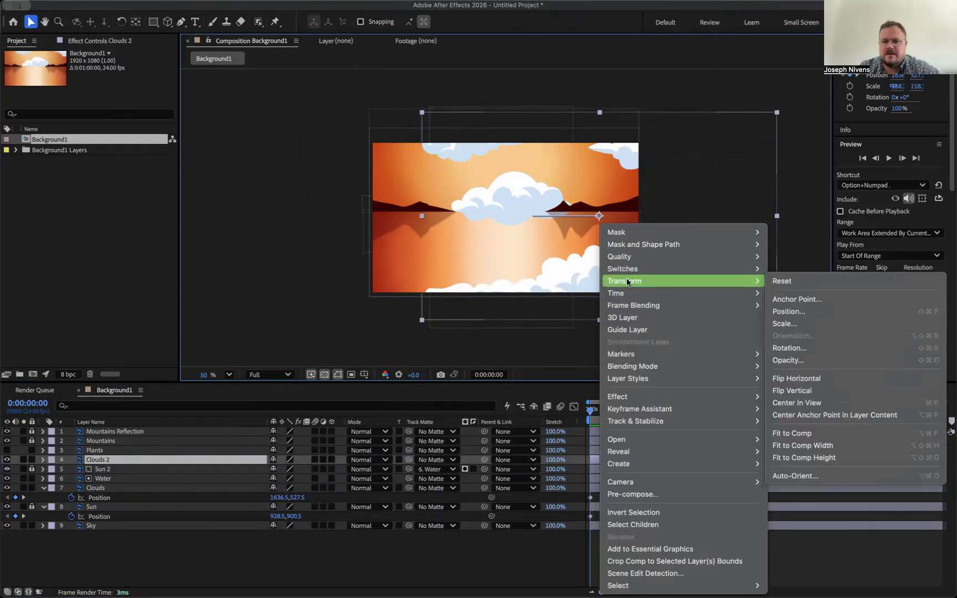
left_click(822, 397)
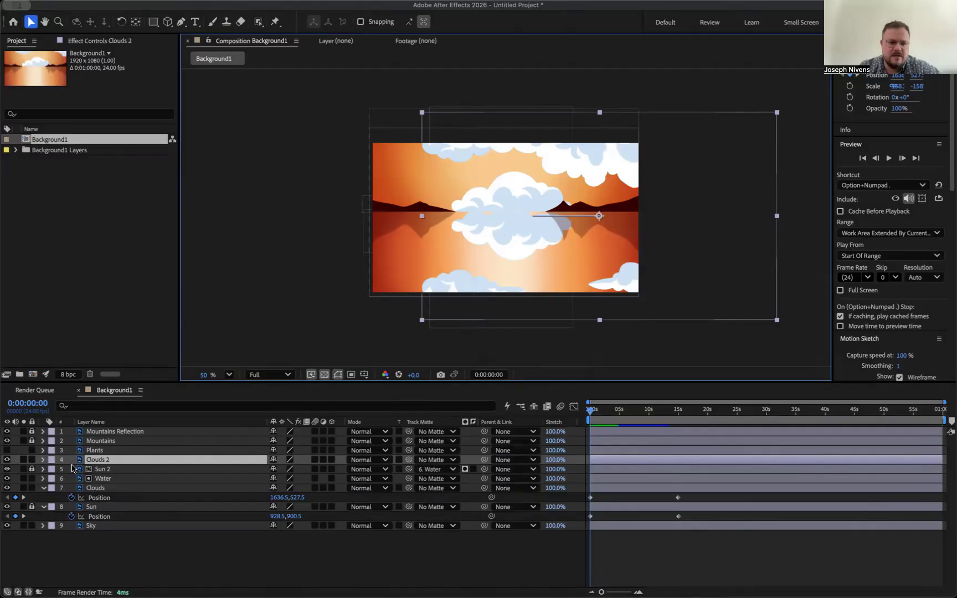
Expand Clouds 2's transform properties, select both position keyframes, and raise the layer to about 1636.5, 455.5 at 0:00
left_click(43, 460)
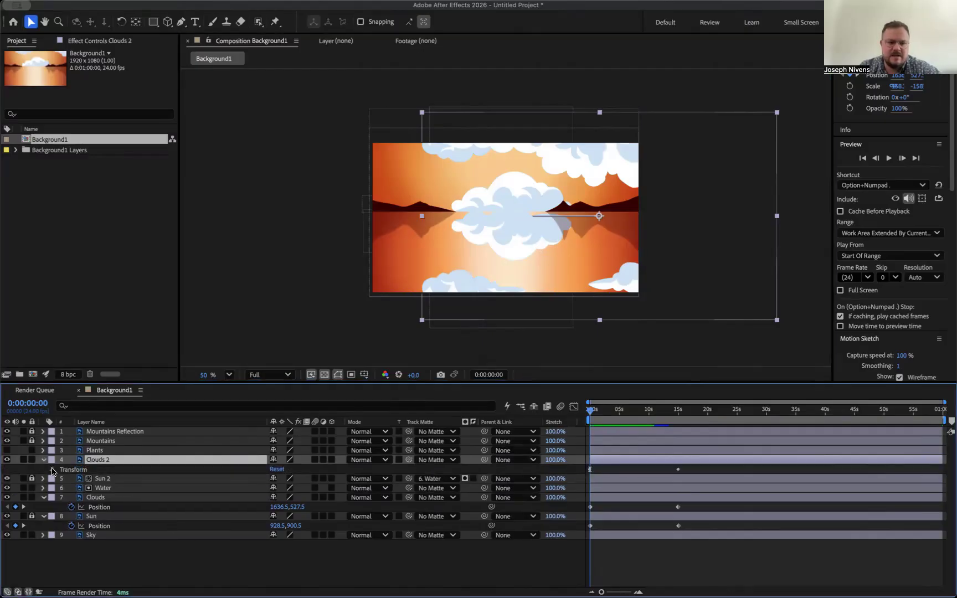
left_click(53, 470)
left_click(620, 480)
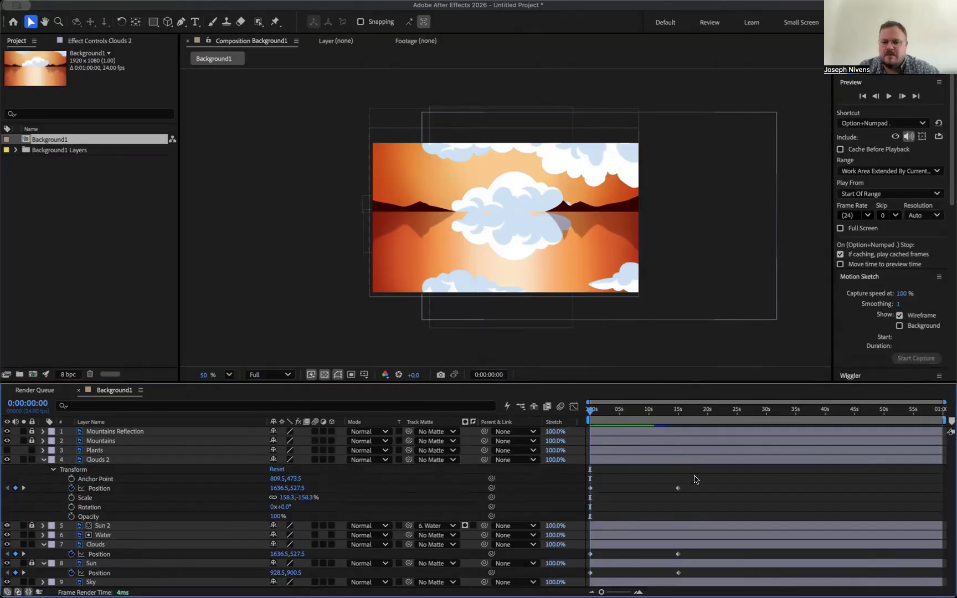
left_click_drag(692, 484, 587, 494)
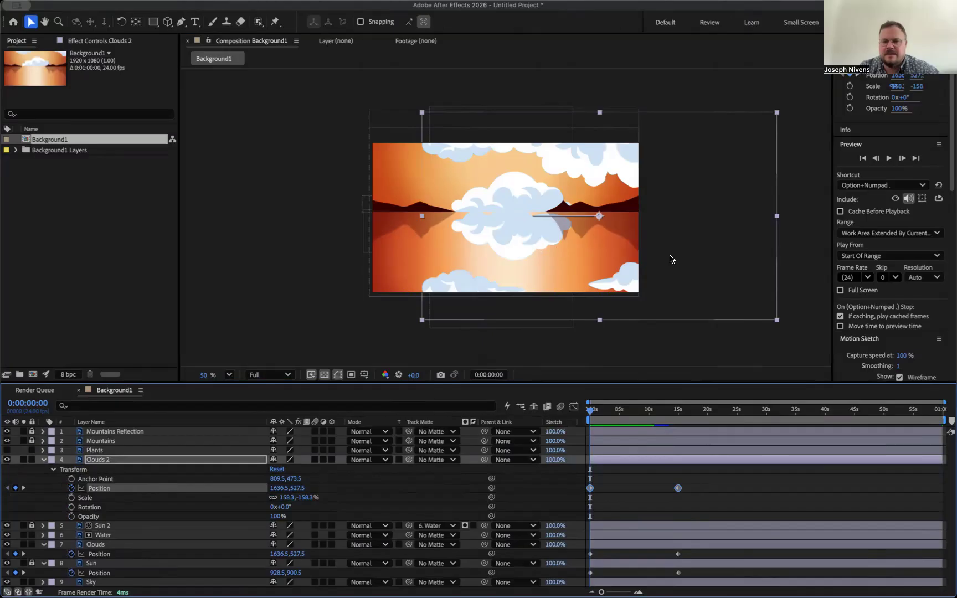
left_click_drag(679, 271, 679, 261)
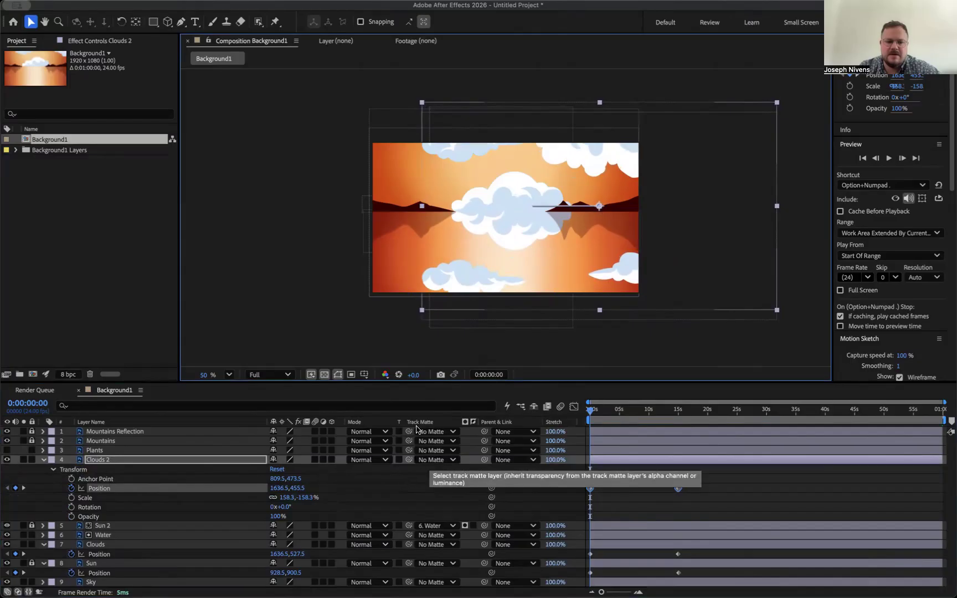
Set Water as the track matte for Clouds 2 and lower its opacity to 30%
left_click(436, 460)
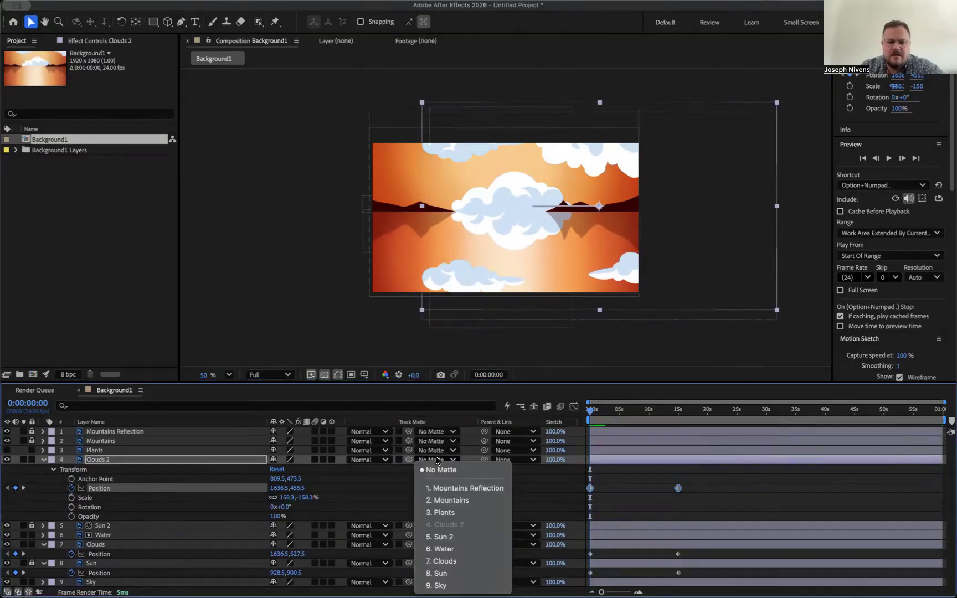
left_click(459, 548)
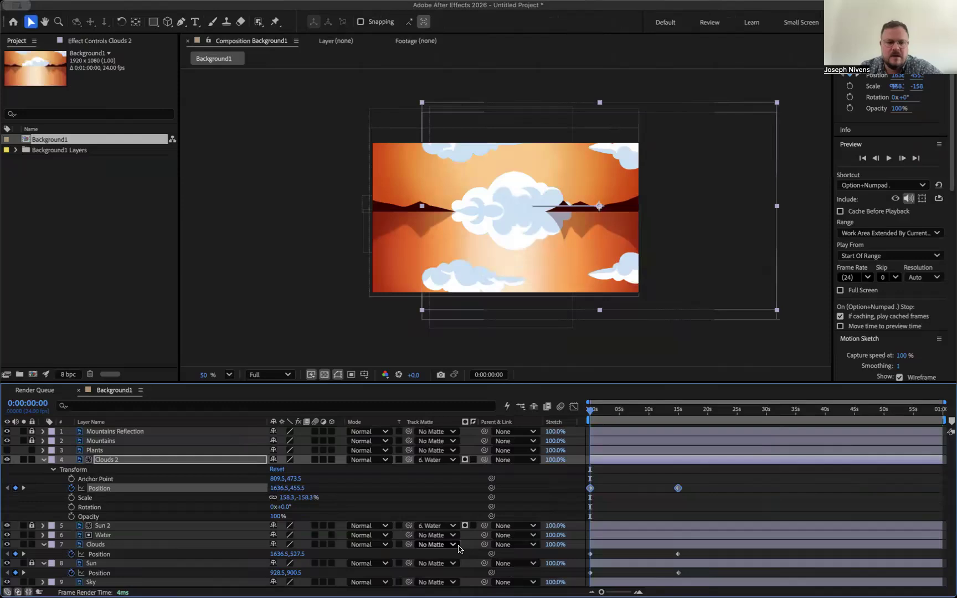
left_click(274, 517)
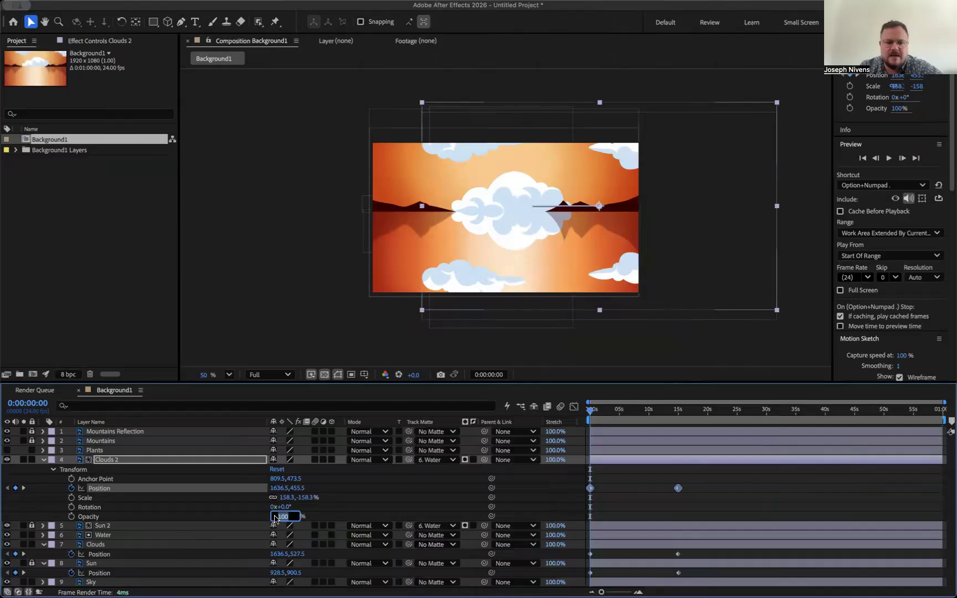
type("30")
key("Return")
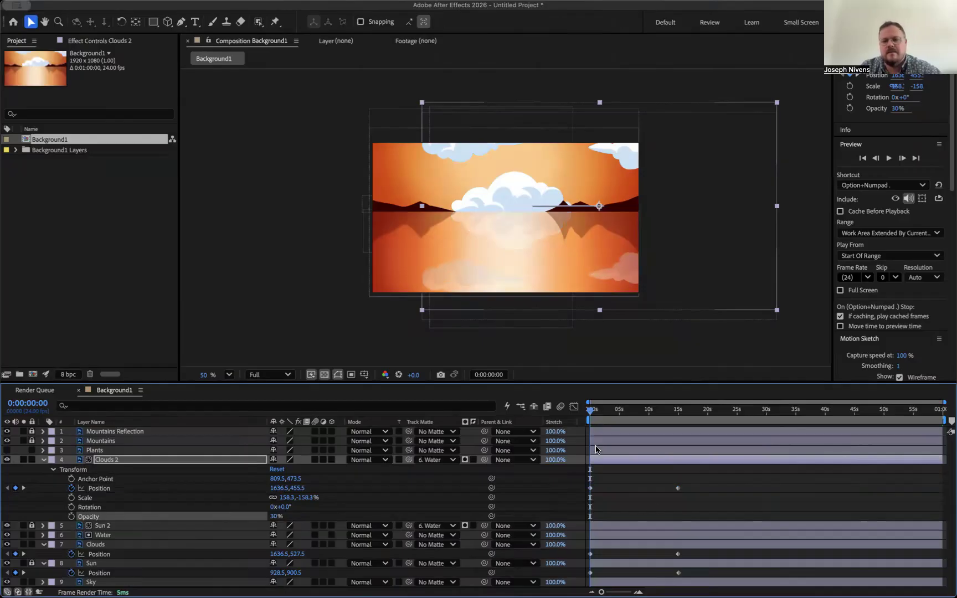
Play the animation from the start to 0:00:13:17 to check the clouds and their reflection
mouse_move(591, 410)
left_mouse_down()
mouse_move(713, 411)
mouse_move(588, 411)
left_mouse_up()
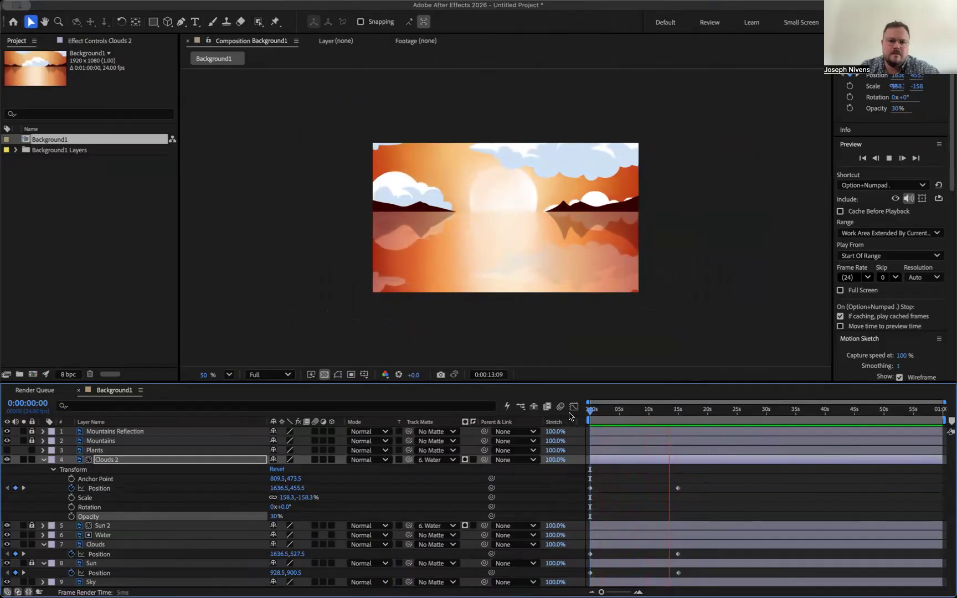
key("space")
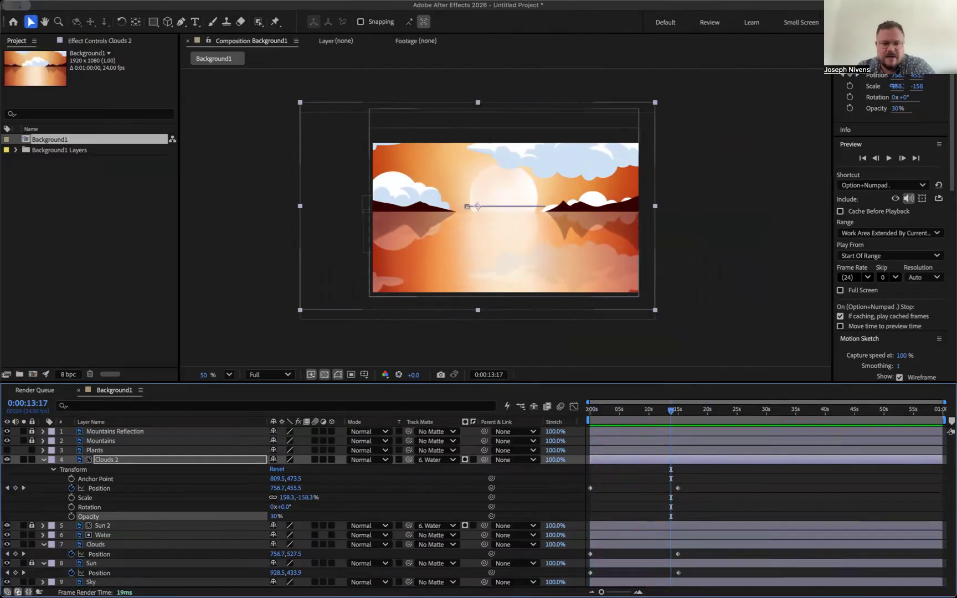
left_click(28, 592)
left_click(28, 592)
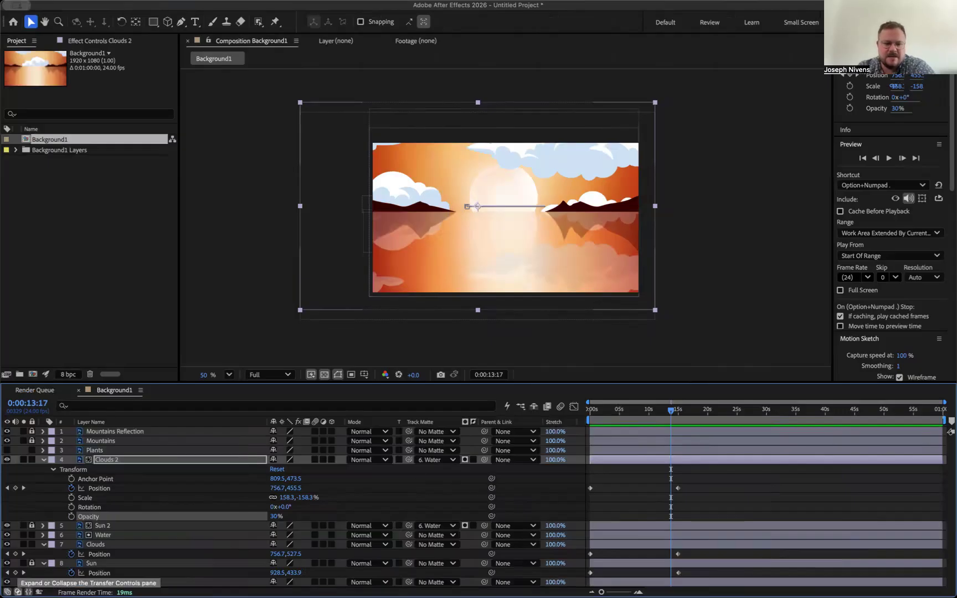
Return to 0:00:00:00, collapse the Clouds 2 properties, and make the Plants layer visible
left_click(18, 592)
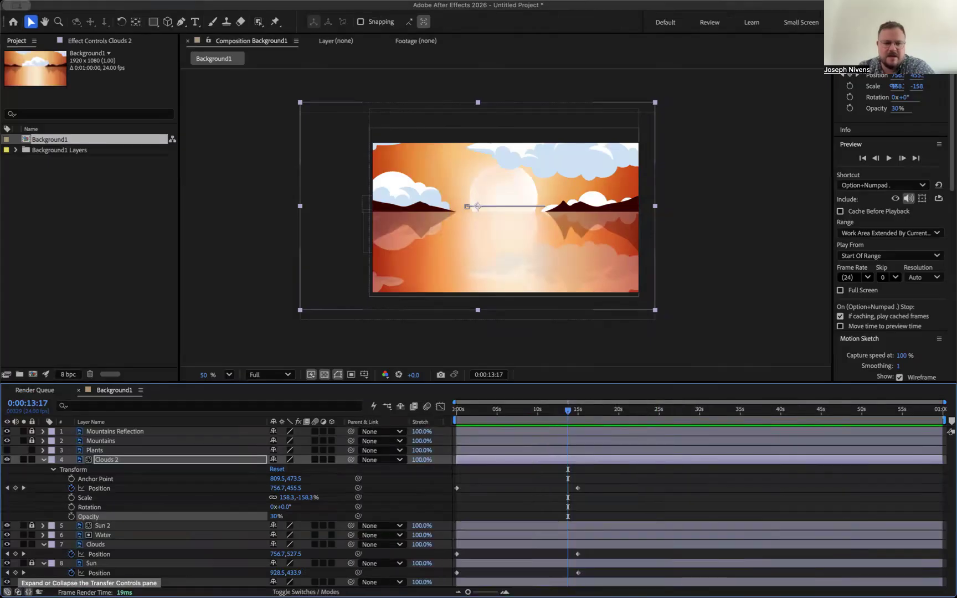
left_click(17, 592)
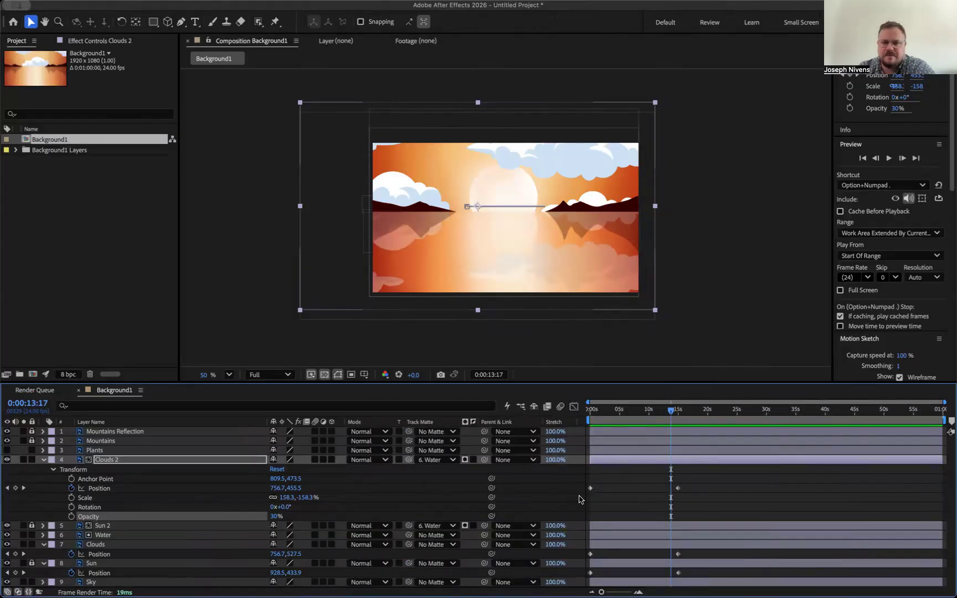
left_click_drag(673, 418, 554, 435)
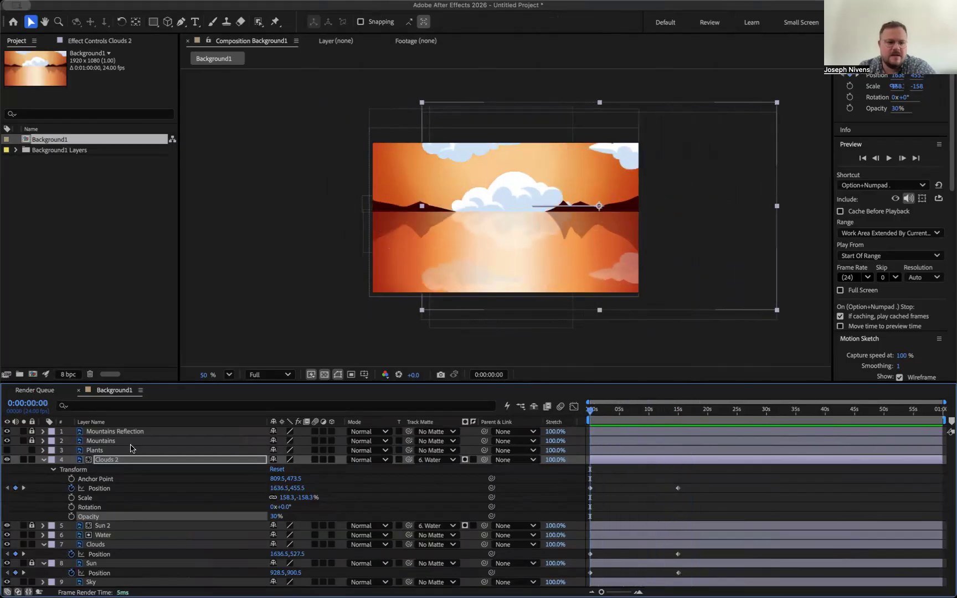
left_click(44, 460)
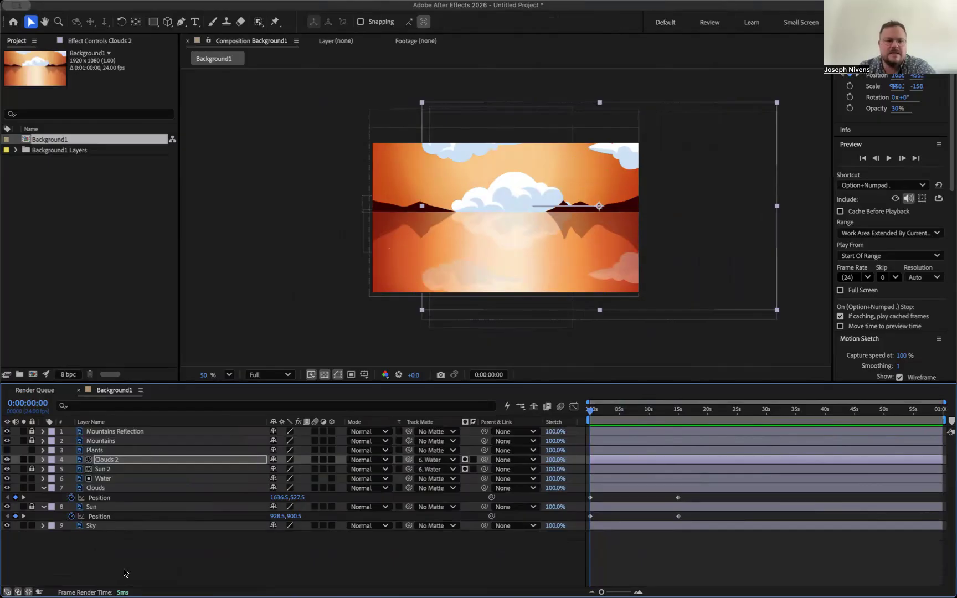
left_click(7, 450)
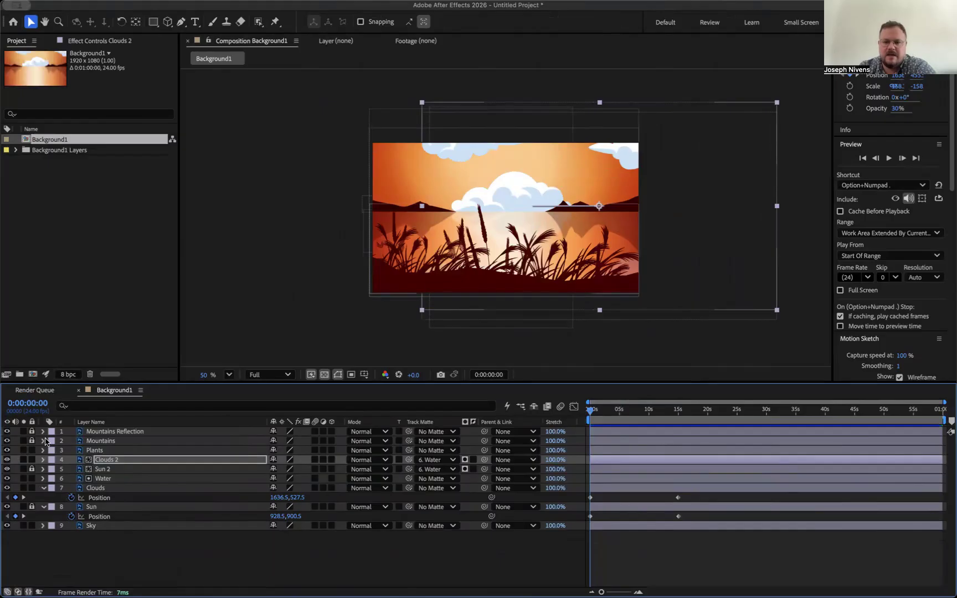
left_click(100, 451)
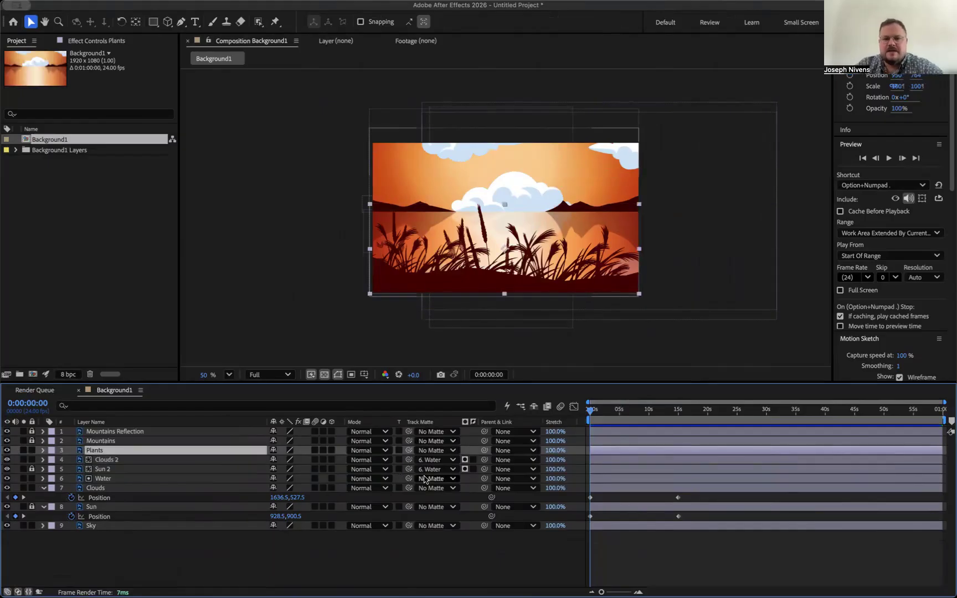
Save the project as redsky.aep in the AEFiles_RedLandscape folder
left_click(92, 2)
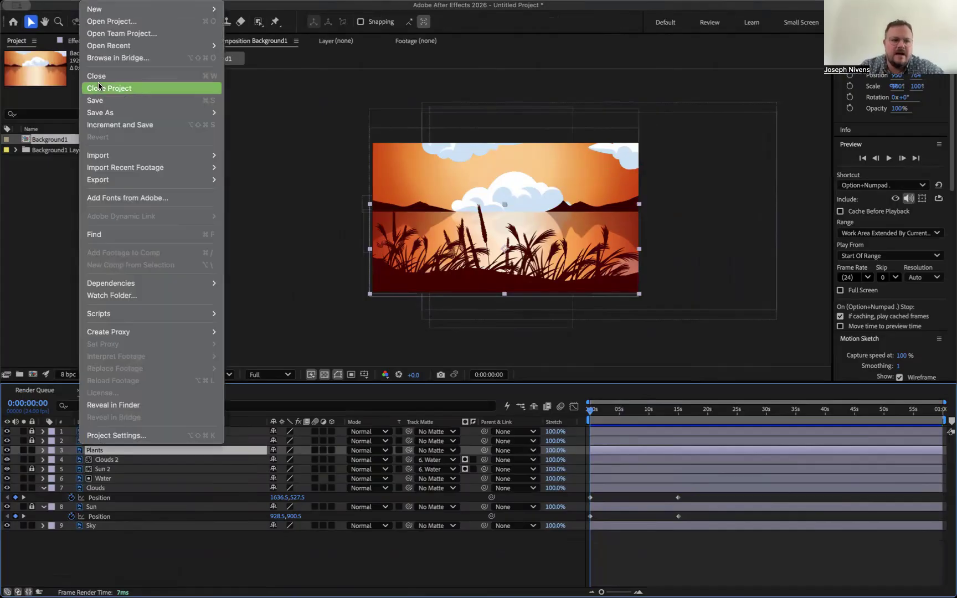
mouse_move(108, 111)
left_click(277, 113)
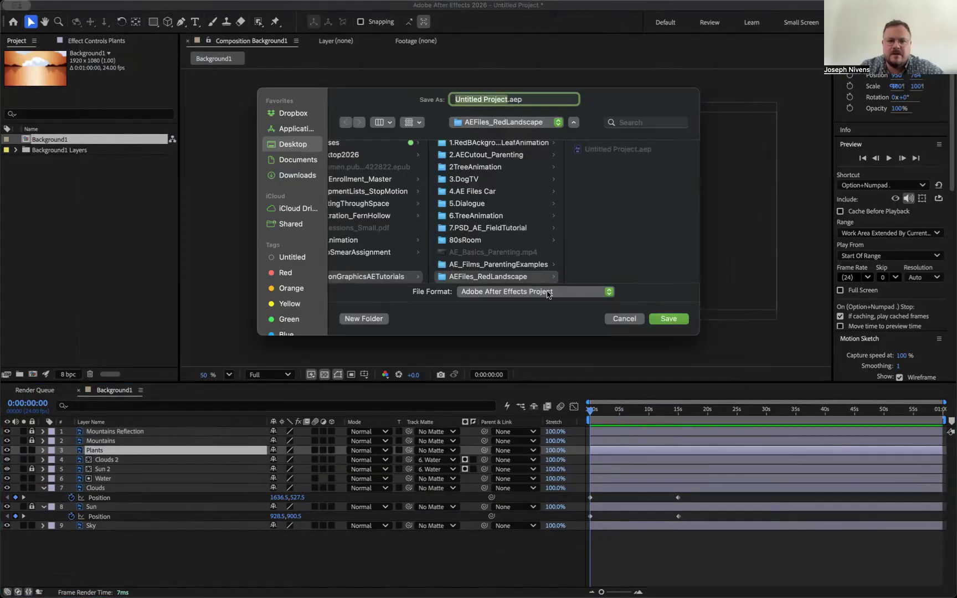
type("redsky")
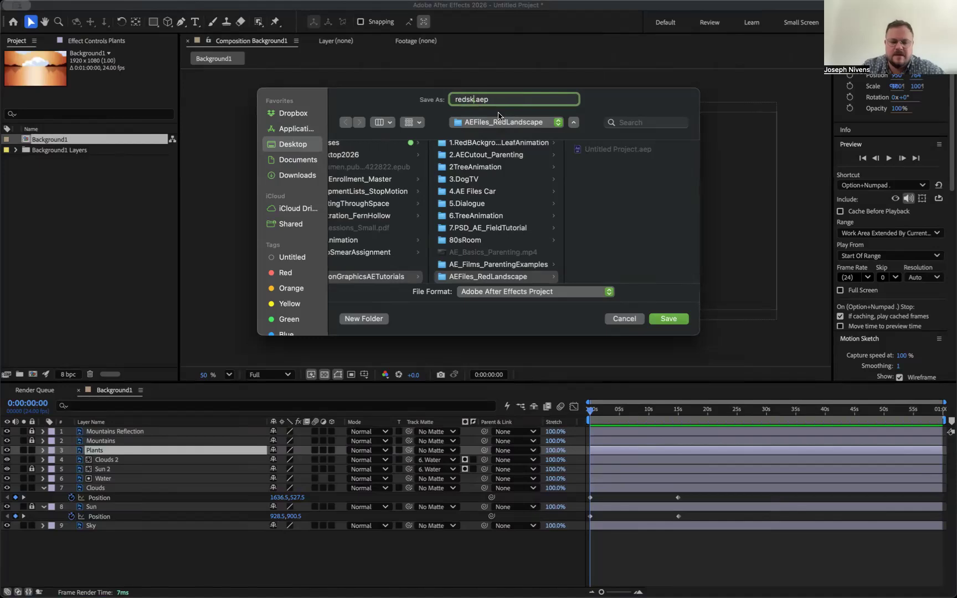
left_click(515, 276)
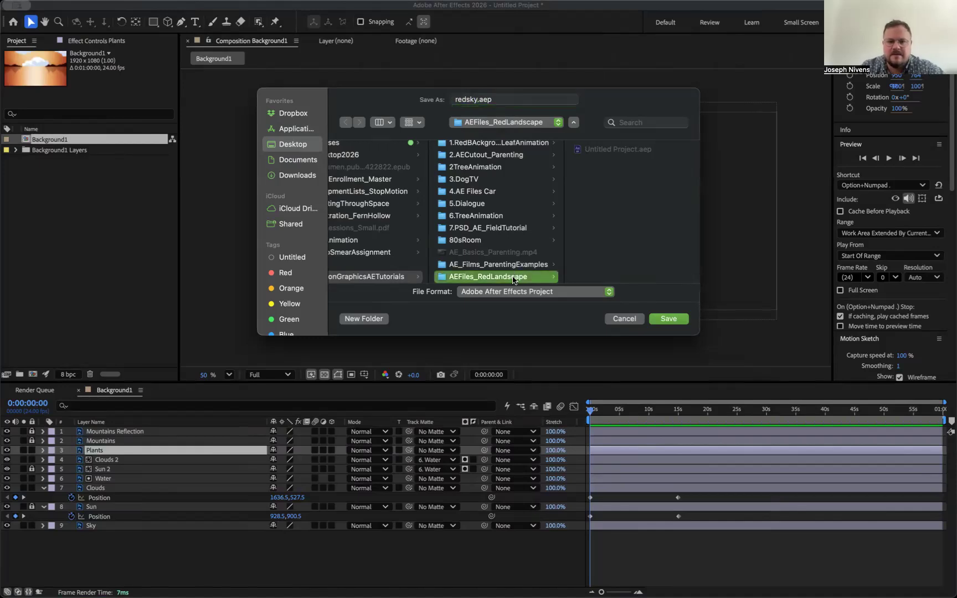
left_click(667, 318)
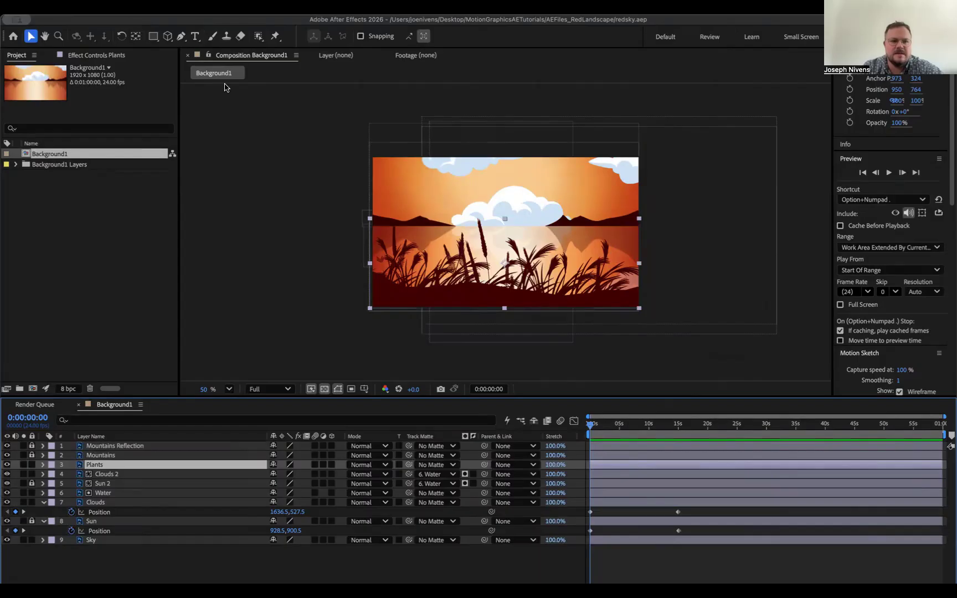
Activate the Puppet Position Pin tool for the Plants layer and solo that layer in the composition
left_click(275, 37)
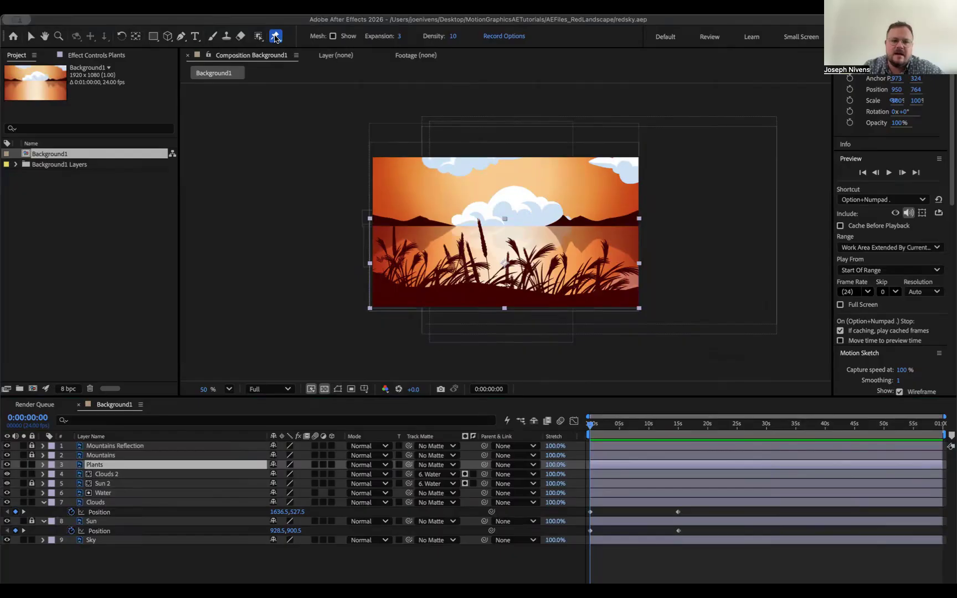
left_click(98, 465)
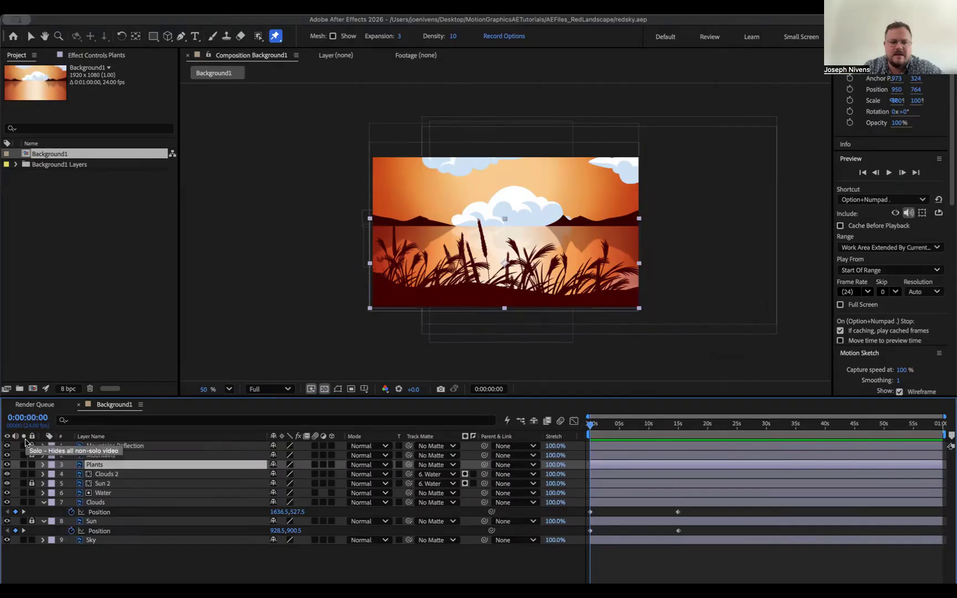
left_click(23, 465)
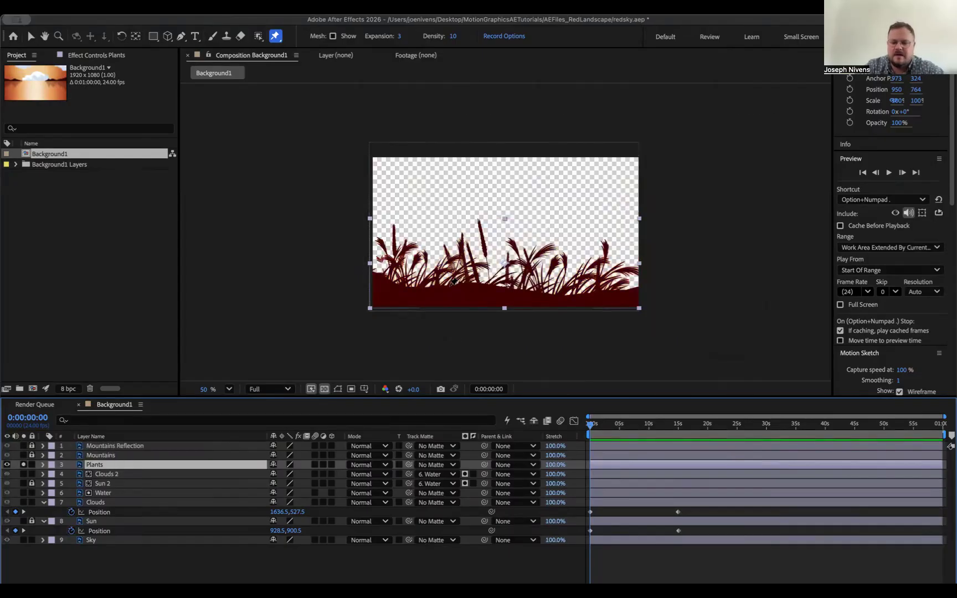
key("slash")
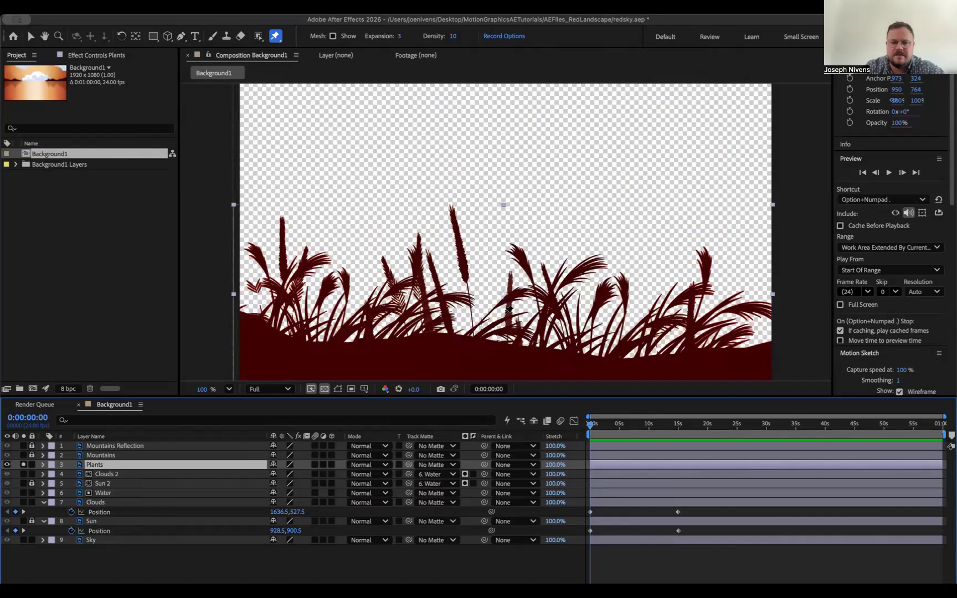
key("space")
left_click_drag(522, 255, 521, 232)
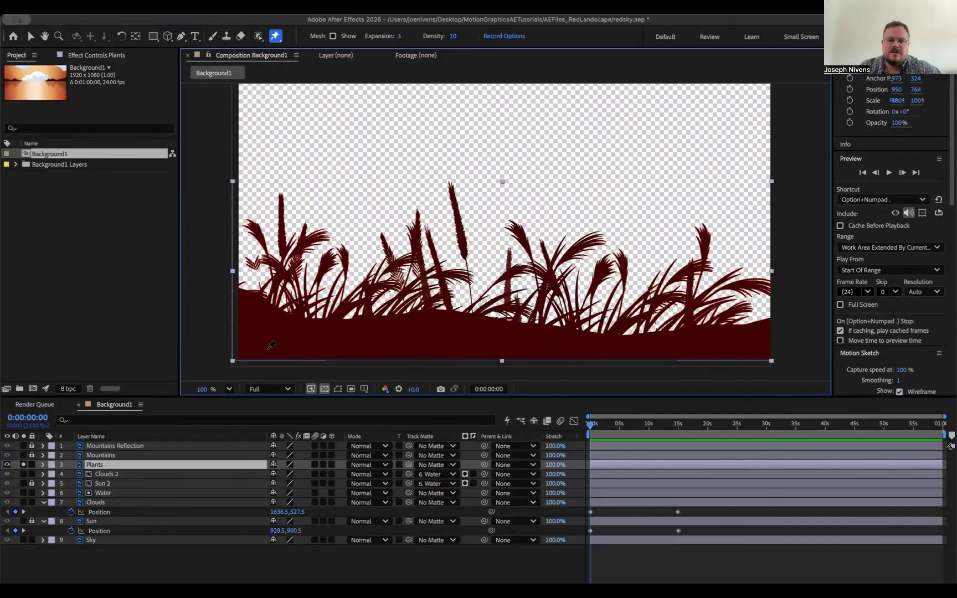
Anchor the ground of the Plants layer with four puppet pins along its lower edge and three along its upper edge
left_click(257, 351)
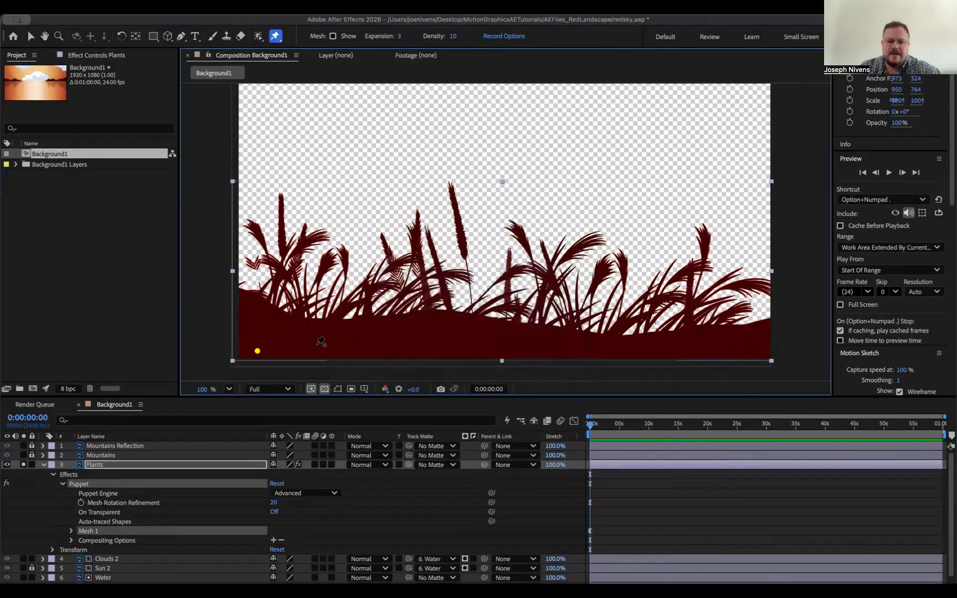
left_click(429, 351)
left_click(610, 355)
left_click(763, 355)
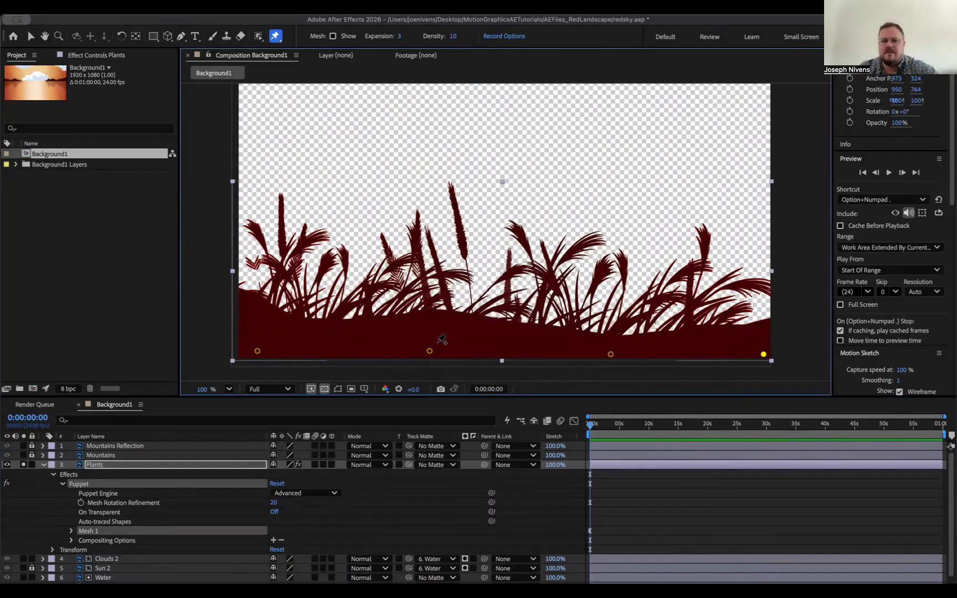
left_click(329, 320)
left_click(519, 324)
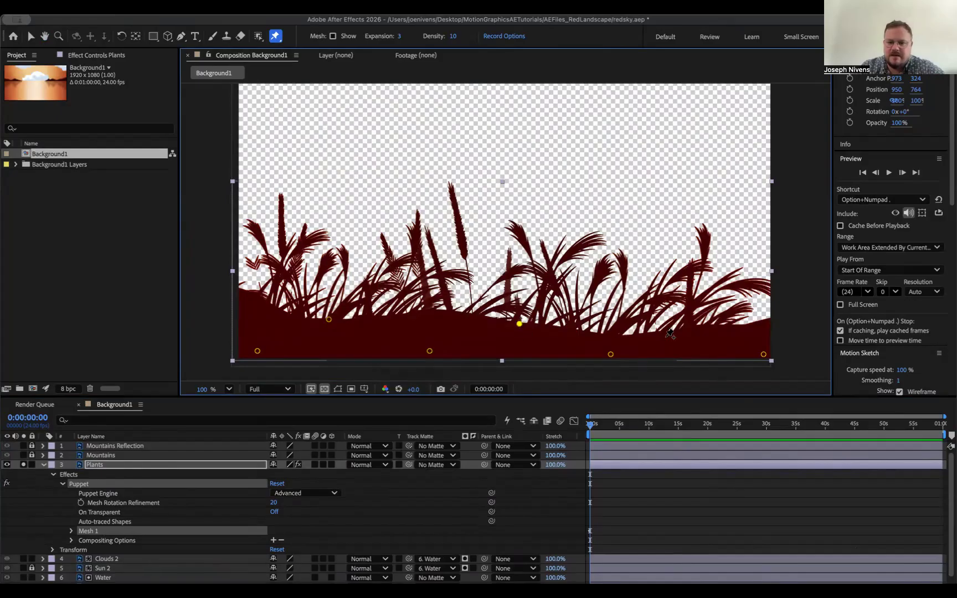
left_click(689, 329)
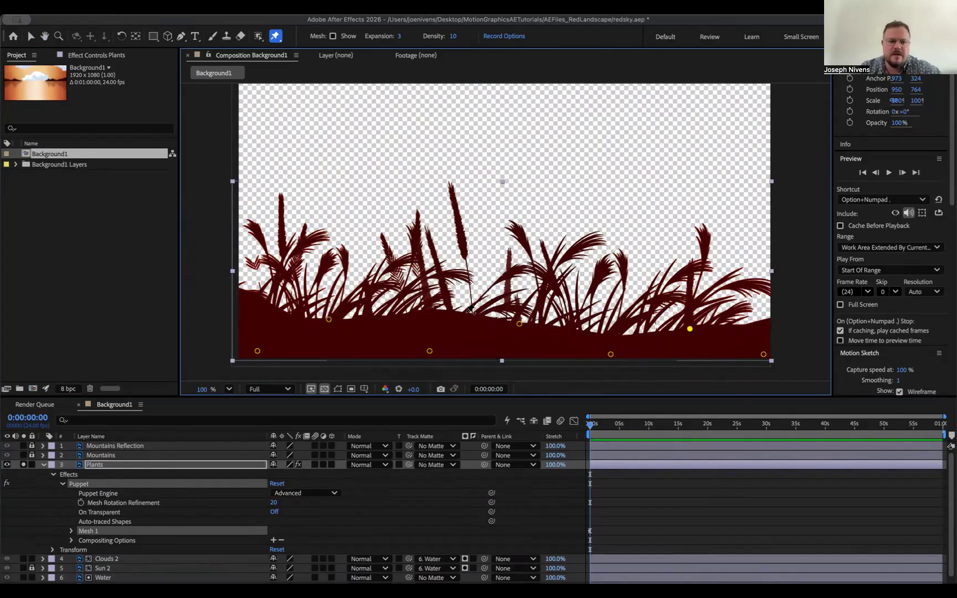
Add four puppet pins near the plant tips: the two tallest cattails, the centre-right grass, and the far-right stalk
left_click(281, 198)
left_click(451, 187)
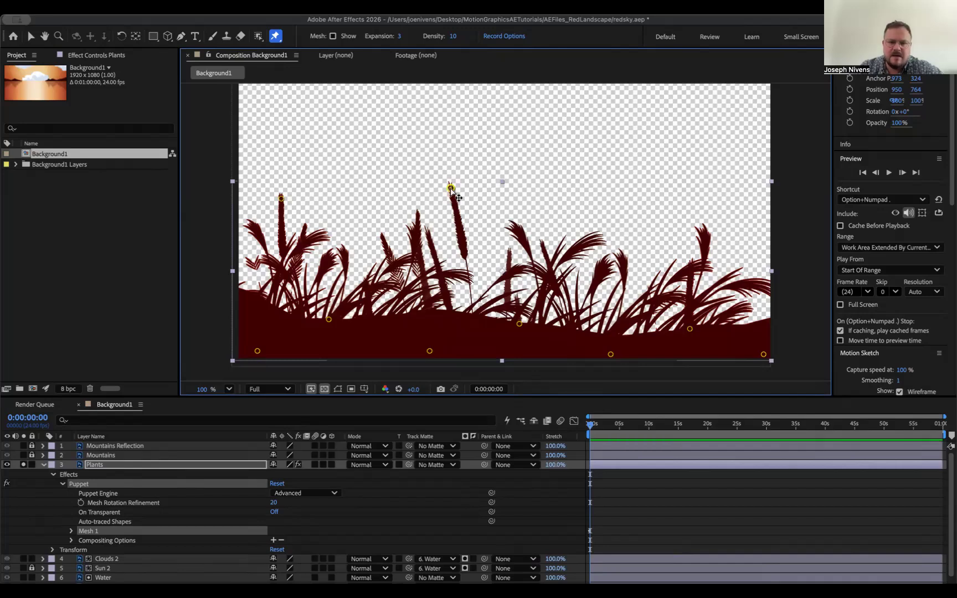
left_click(543, 245)
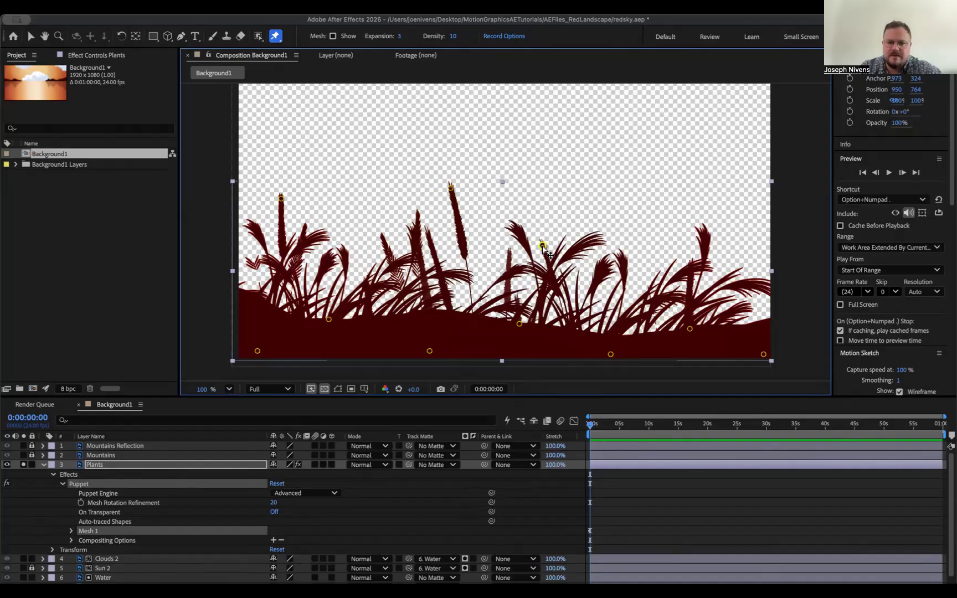
left_click(695, 265)
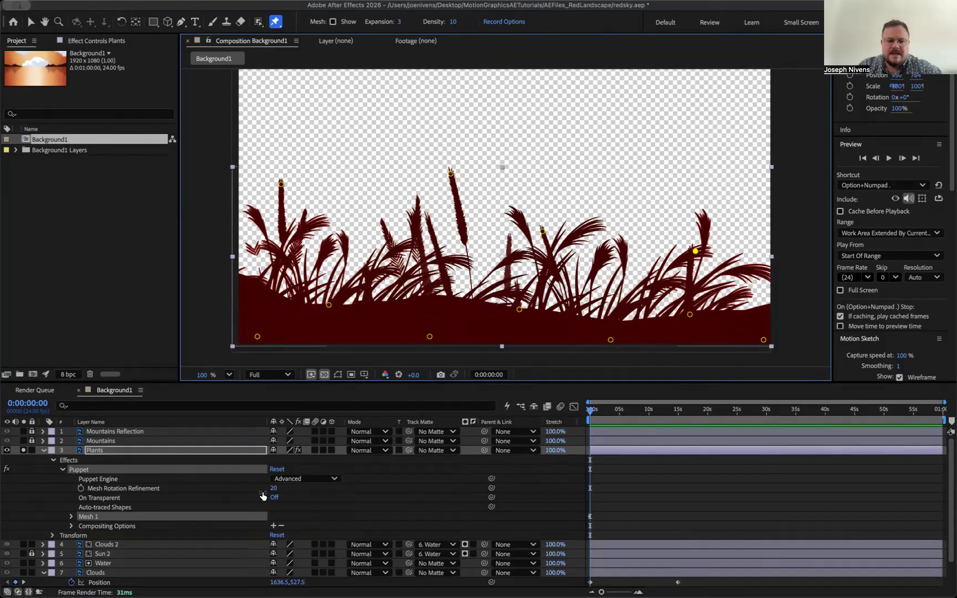
Examine the puppet pins listed under Deform in Mesh 1 of the Plants layer's Puppet effect
left_click(54, 459)
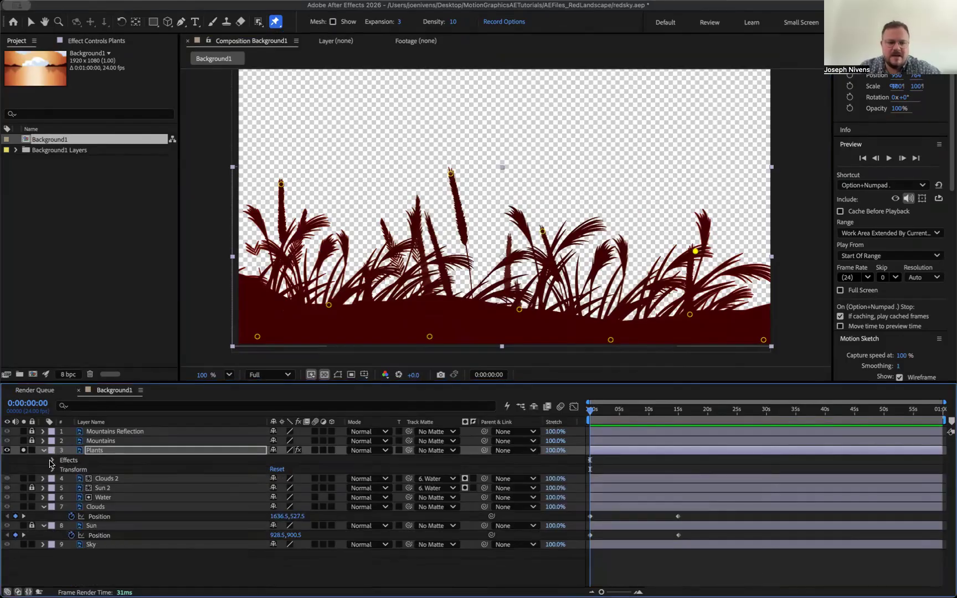
left_click(52, 461)
left_click(62, 470)
left_click(63, 470)
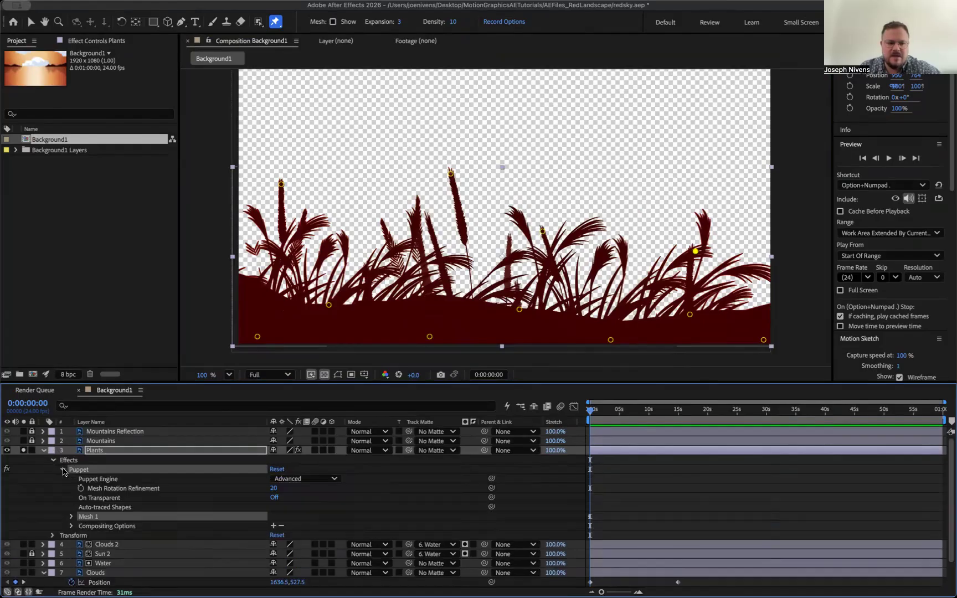
left_click(71, 517)
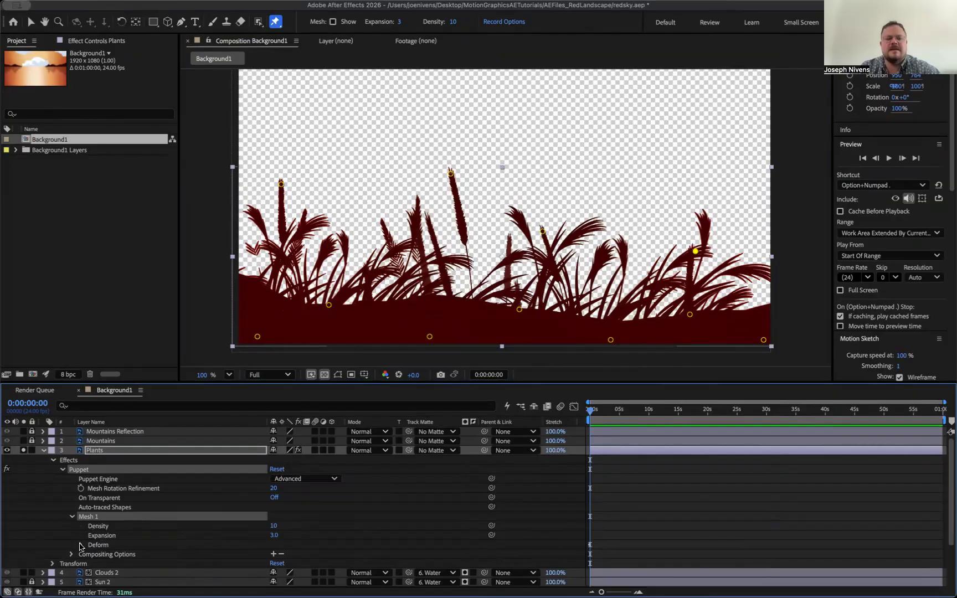
left_click(80, 545)
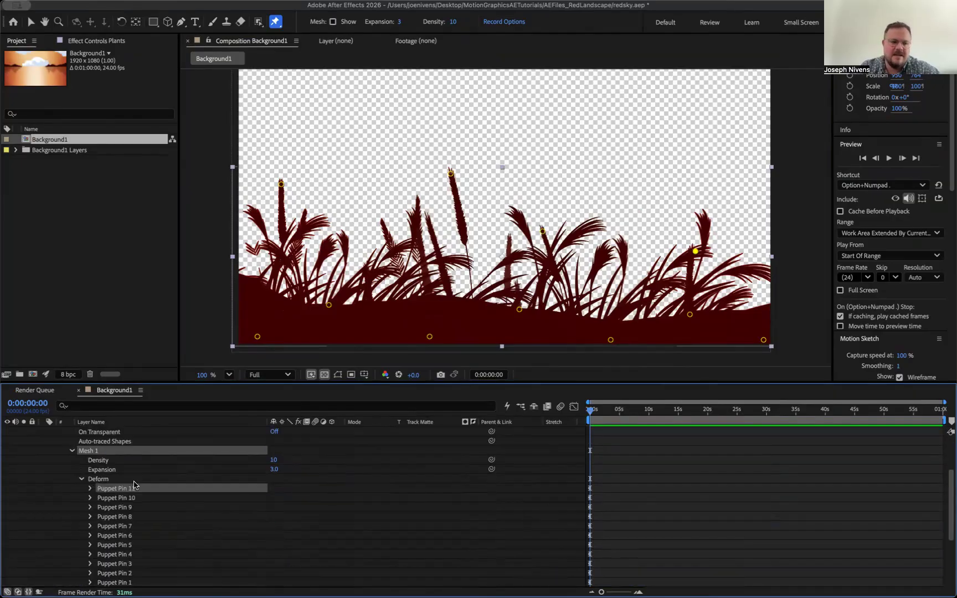
scroll(133, 485, "up", 3)
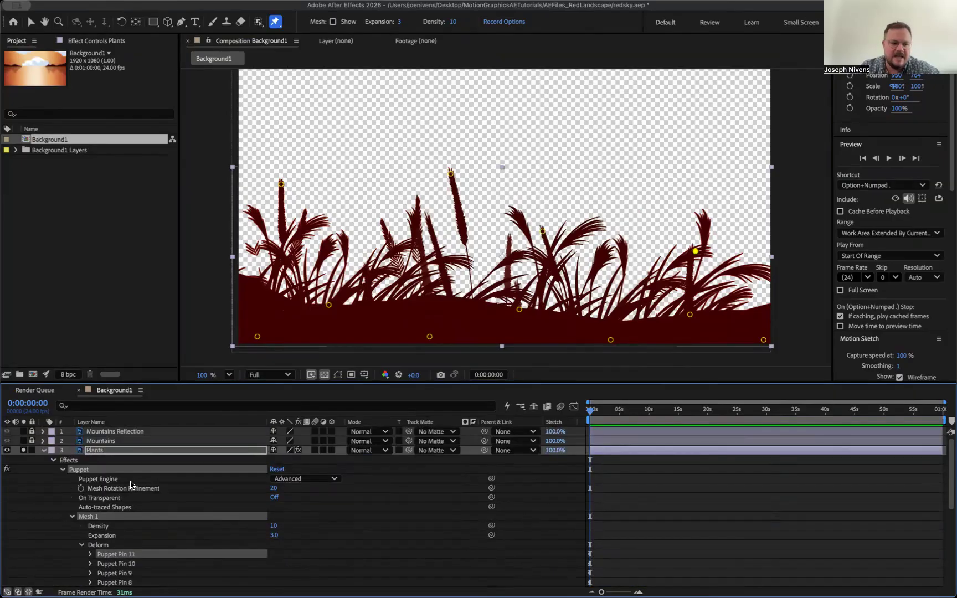
left_click(81, 545)
left_click(72, 516)
left_click(62, 469)
left_click(52, 460)
left_click(52, 460)
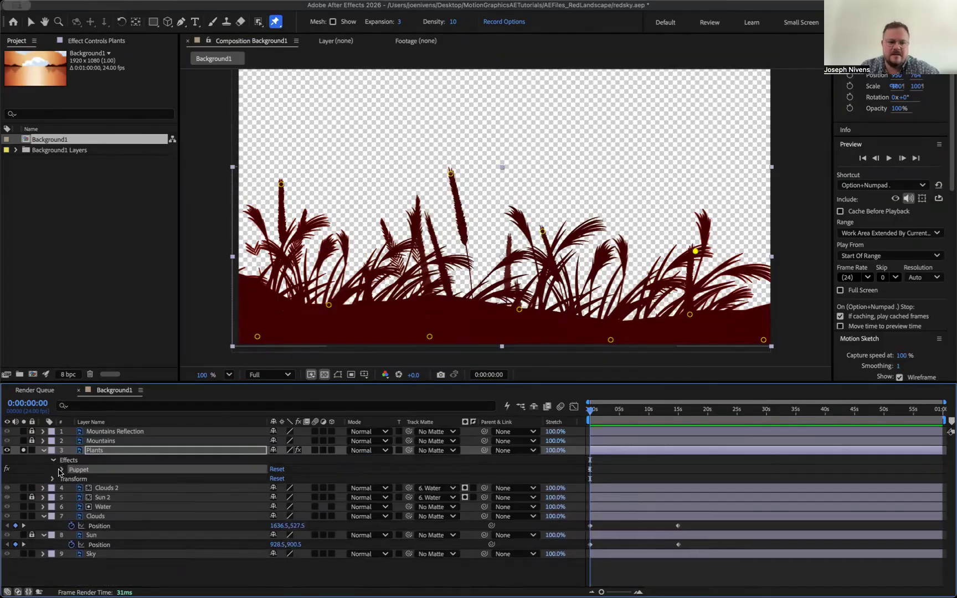
Expand the Puppet effect's Mesh 1 and Deform groups and reveal the position properties of Puppet Pins 11, 10, 9 and 8
left_click(60, 469)
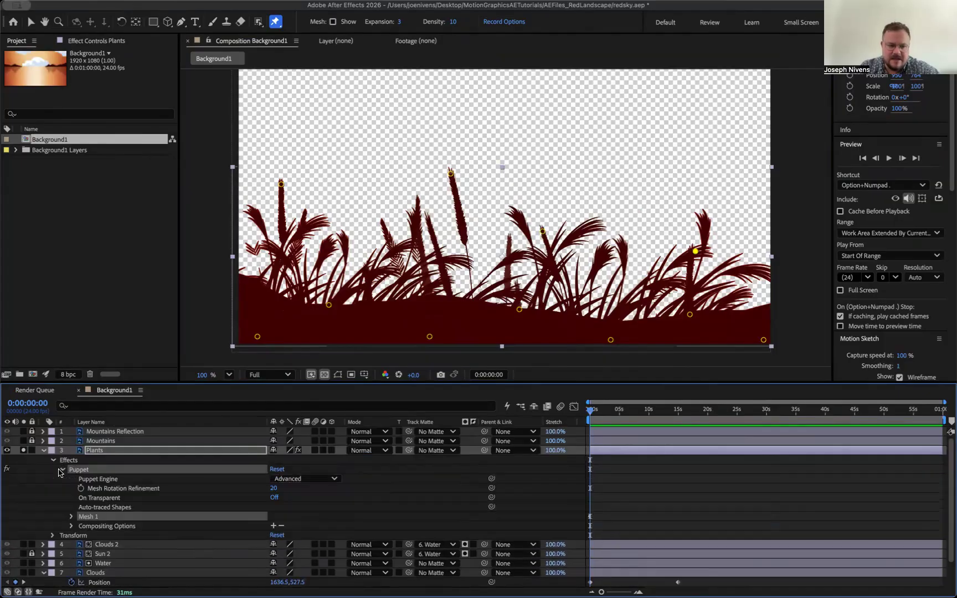
left_click(71, 516)
left_click(81, 545)
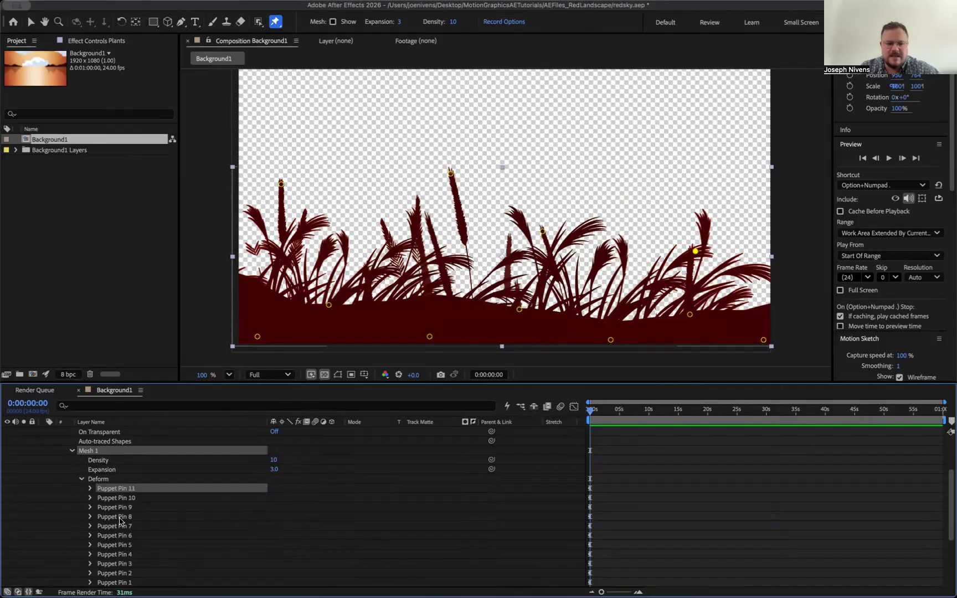
left_click(90, 488)
left_click(89, 517)
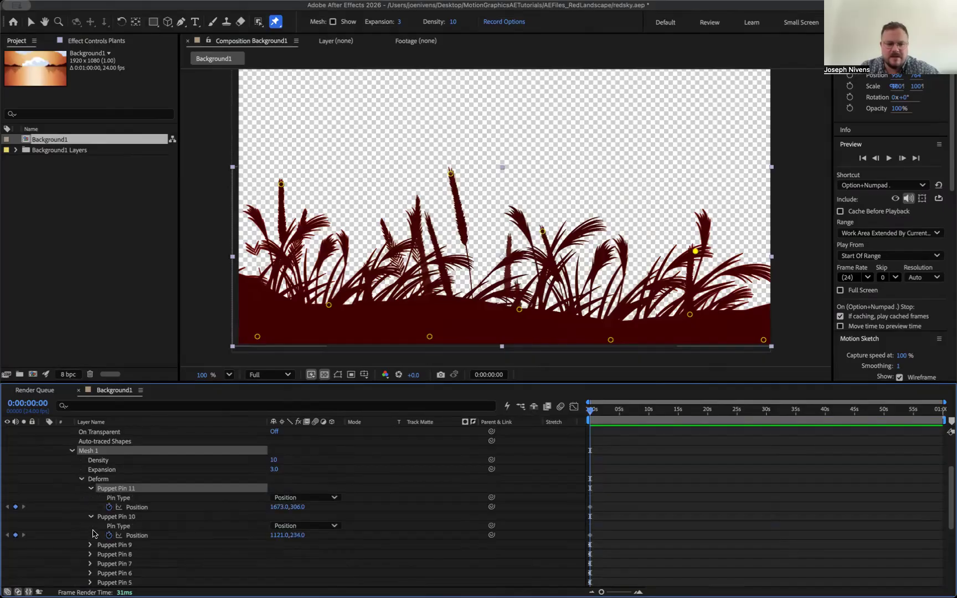
left_click(89, 545)
left_click(90, 573)
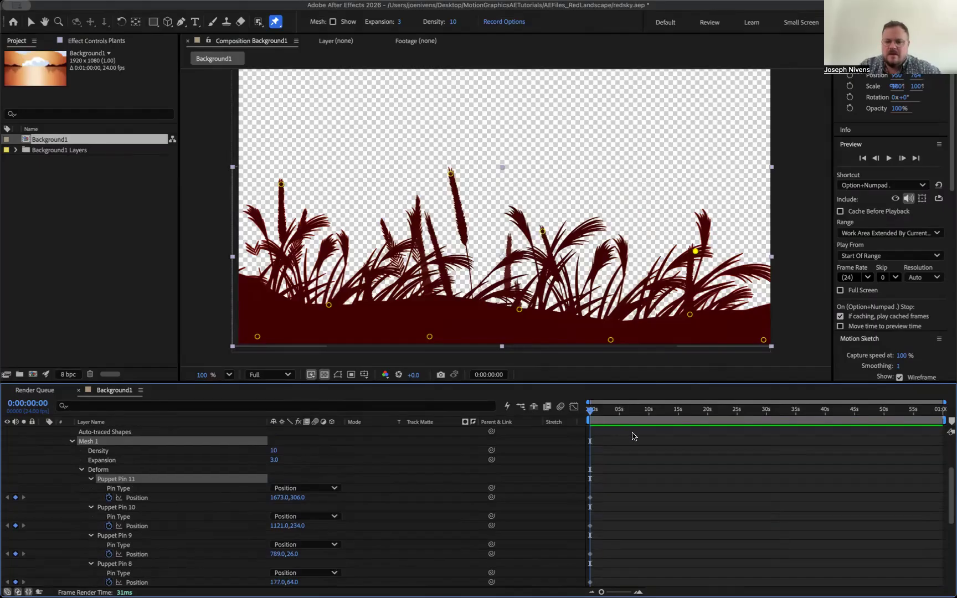
At 0:00:02:02, move Puppet Pins 8, 9, 10 and 11 to about (227, 66), (741, 32), (1149, 228) and (1635, 292)
left_click_drag(601, 592, 621, 592)
left_click(621, 411)
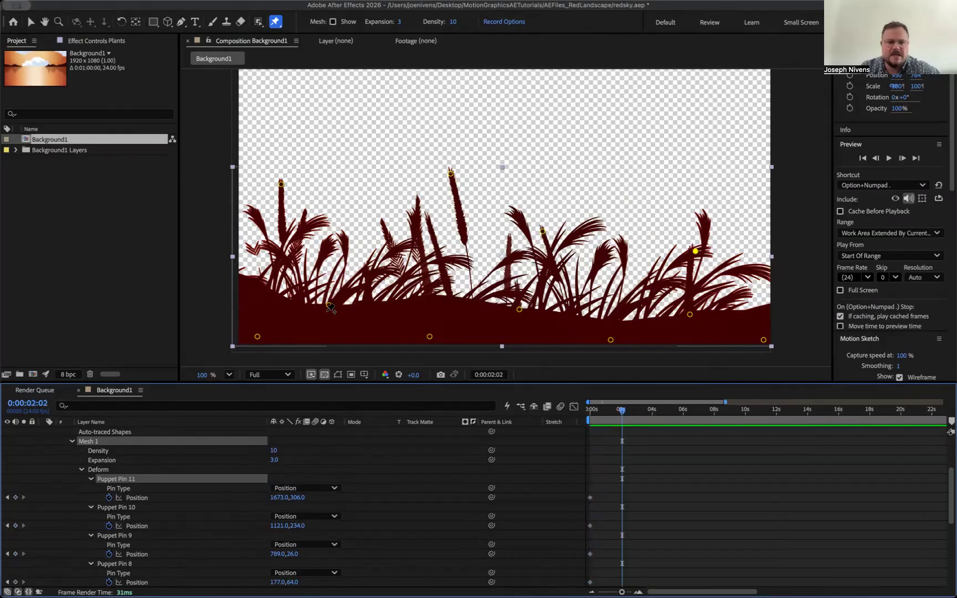
left_click_drag(281, 184, 294, 185)
left_click_drag(450, 173, 437, 176)
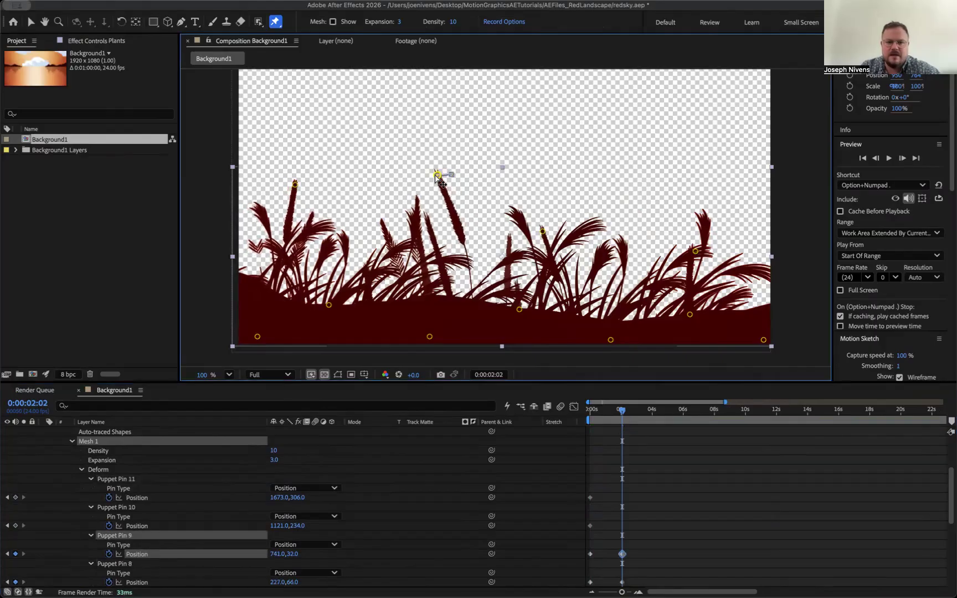
left_click_drag(542, 233, 550, 230)
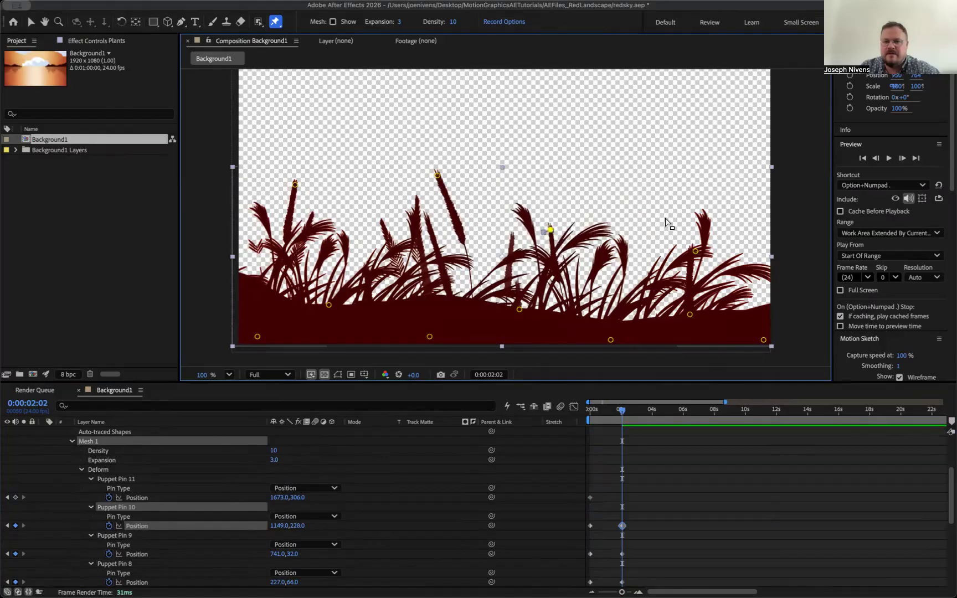
left_click_drag(695, 251, 685, 247)
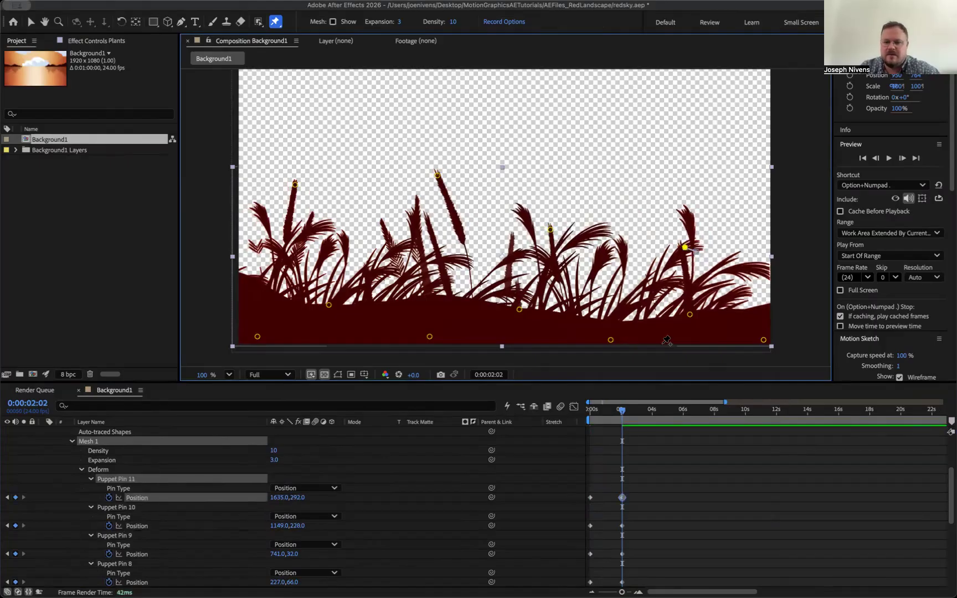
At 0:00:04:01, move Puppet Pins 8, 9, 10 and 11 back to about (177, 68), (785, 34), (1135, 232) and (1667, 292)
scroll(659, 487, "down", 3)
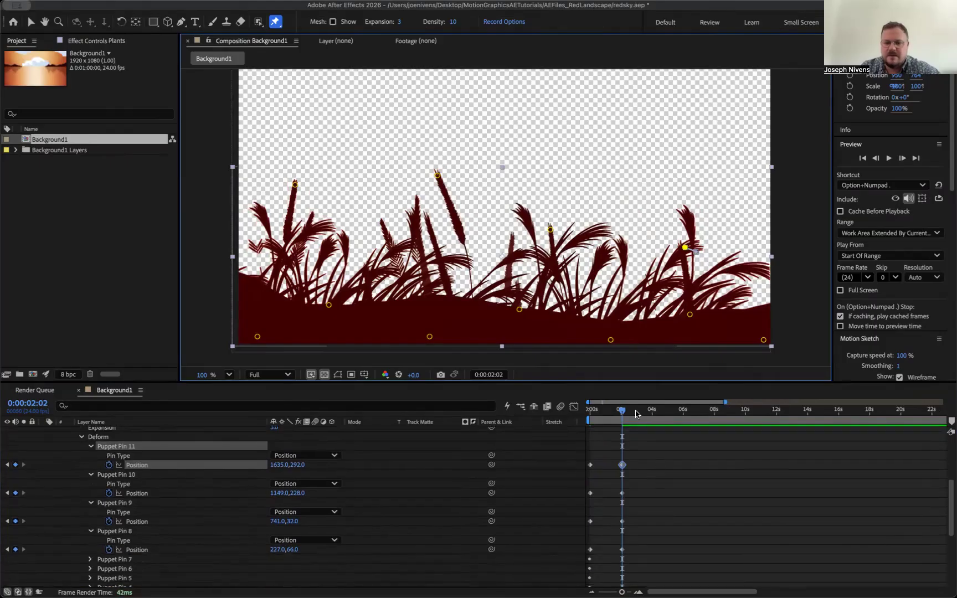
left_click_drag(621, 412, 651, 423)
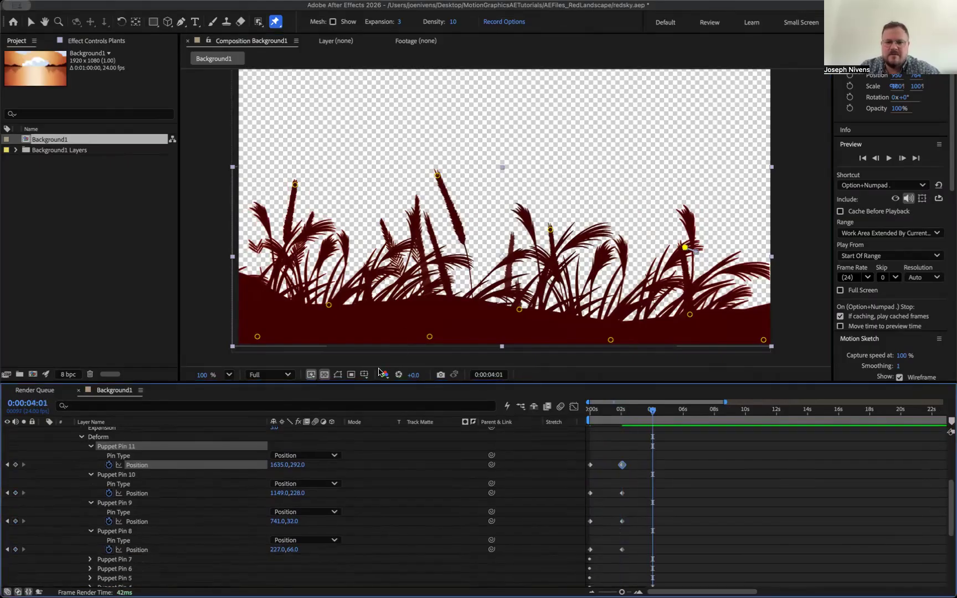
left_click_drag(295, 185, 282, 185)
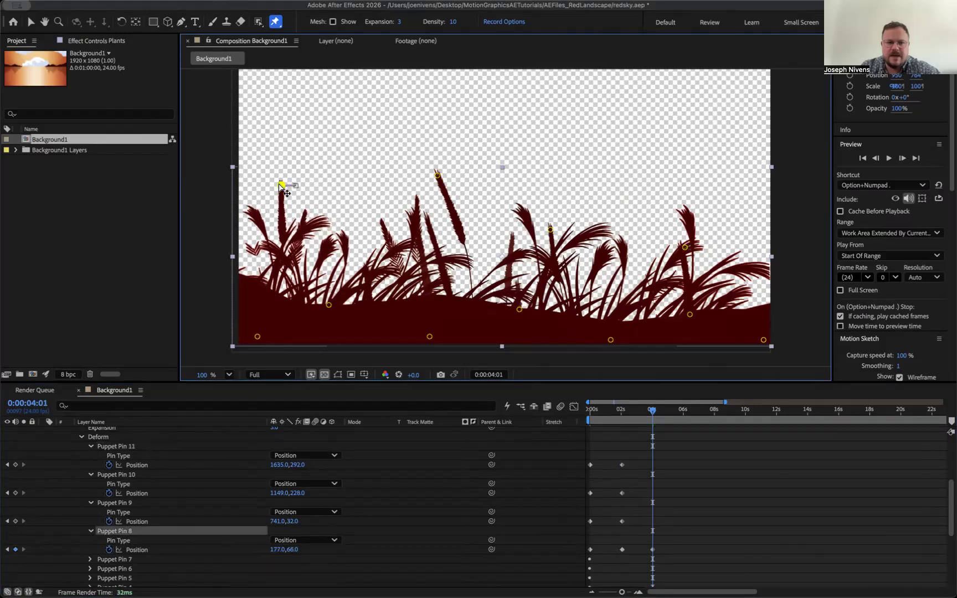
left_click_drag(440, 176, 453, 176)
left_click_drag(550, 230, 546, 230)
left_click_drag(685, 247, 694, 248)
Copy the four pins' position keyframes at about 2 seconds and paste them at 0:00:06:00
left_click_drag(651, 410, 683, 414)
left_click_drag(634, 454, 607, 564)
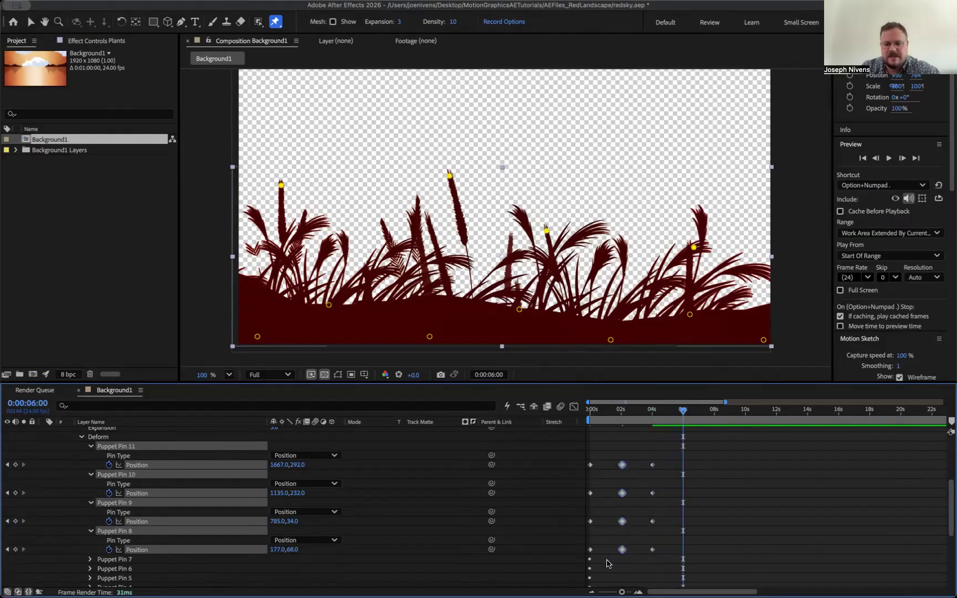
key("super+v")
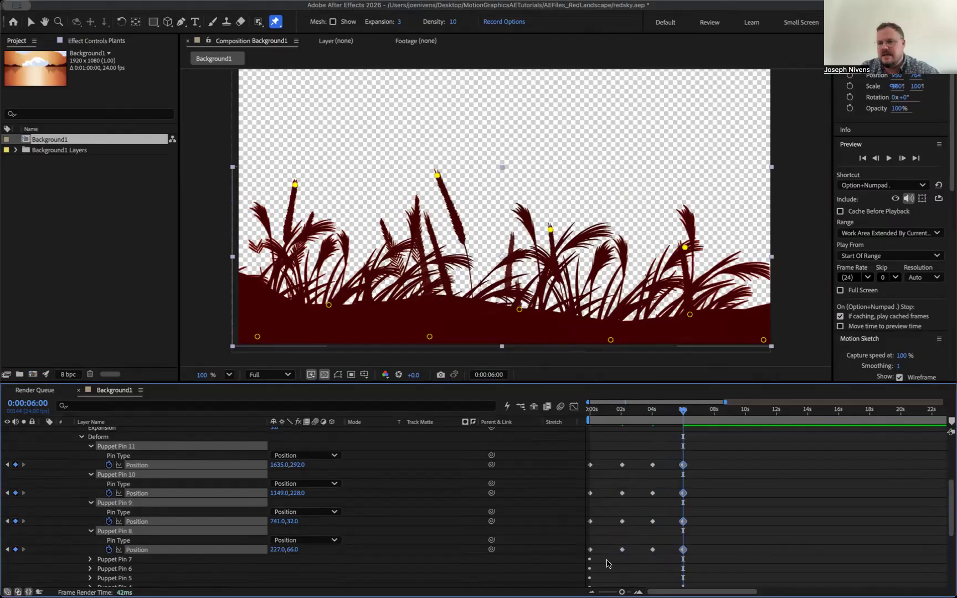
Copy all position keyframes of the four pins from 0 to 6 seconds and paste them at 0:00:07:23 and 0:00:16:00
left_click_drag(682, 410, 714, 410)
left_click(697, 454)
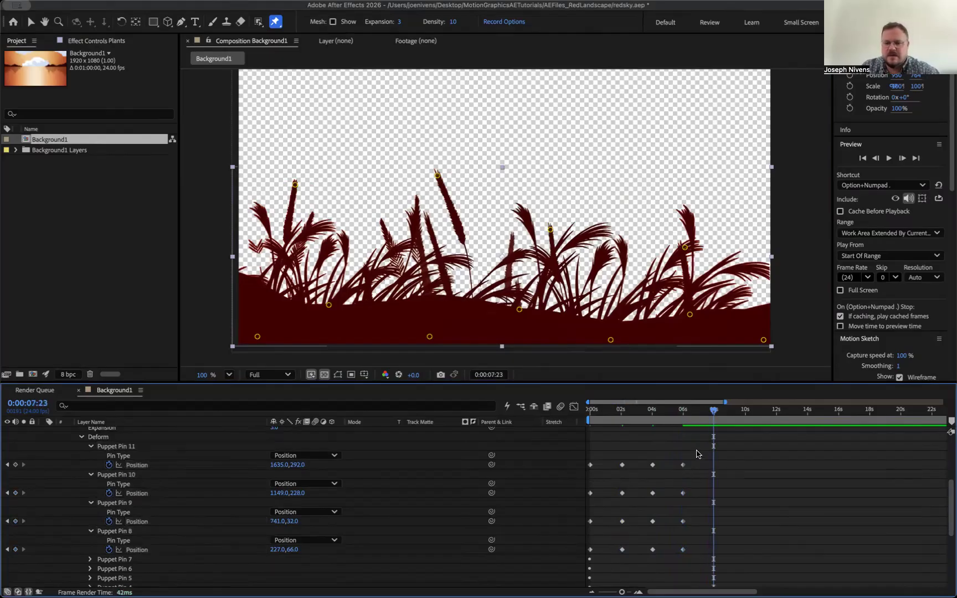
left_click_drag(696, 454, 584, 555)
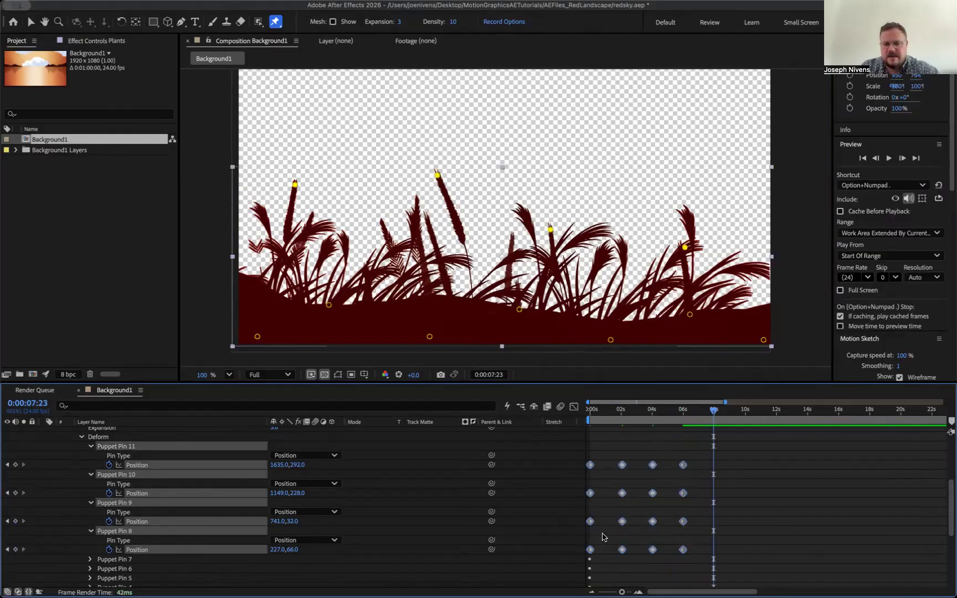
key("super+c")
key("super+v")
left_click_drag(713, 412, 839, 406)
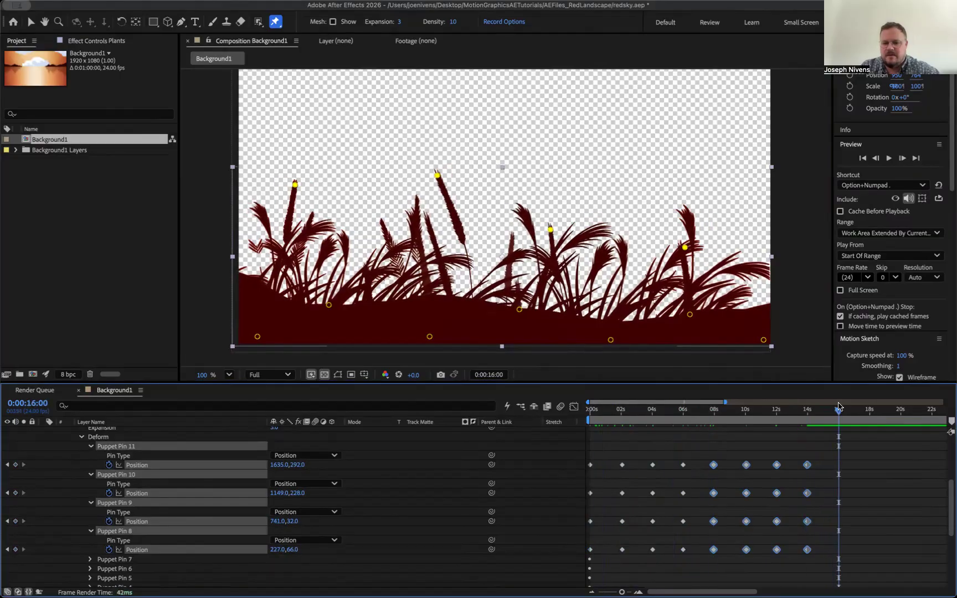
key("super+v")
Preview the swaying motion of the soloed Plants layer, then stop playback
key("space")
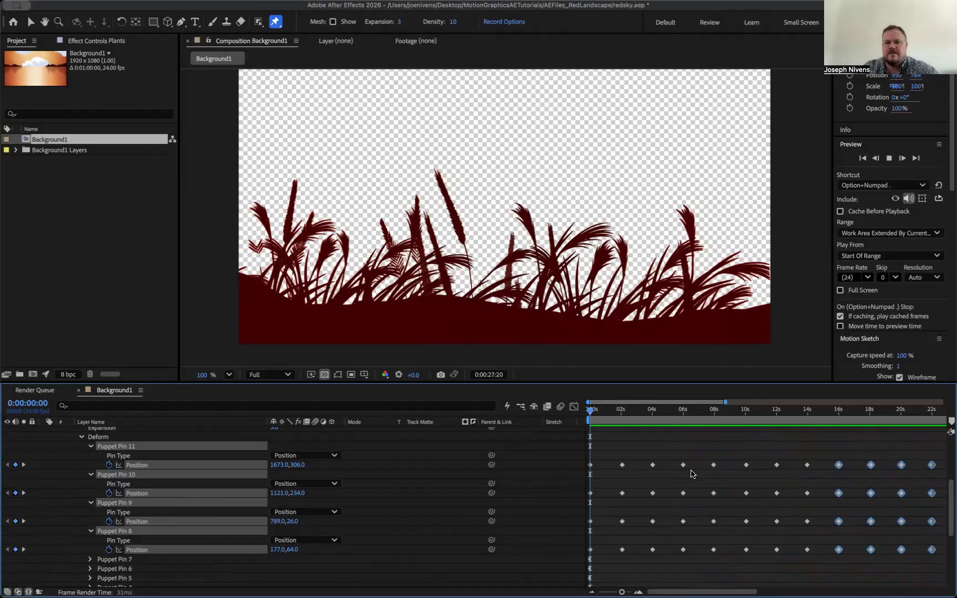
key("space")
left_click_drag(671, 422, 519, 424)
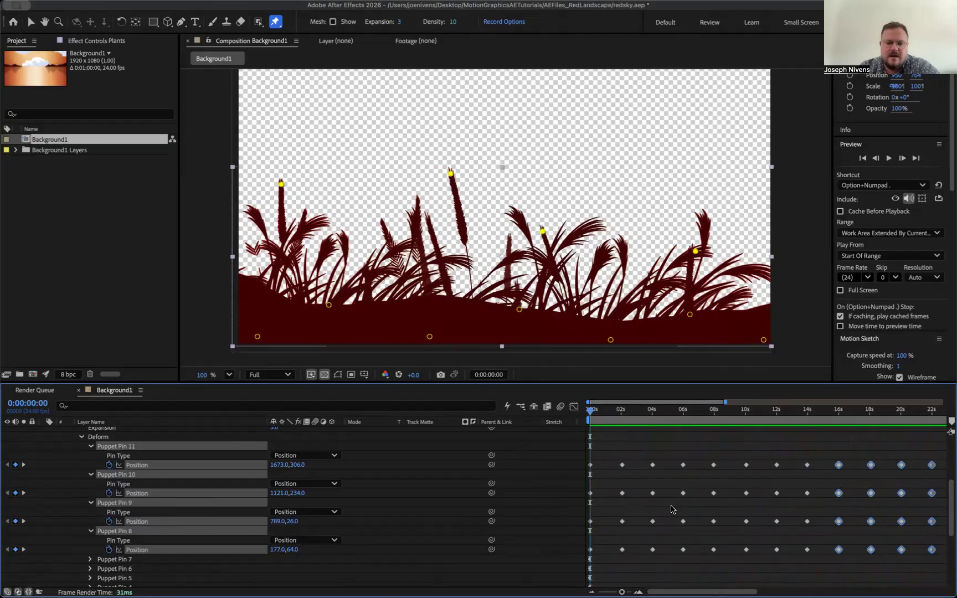
Collapse the Plants layer's effects and properties and turn off its solo to show the whole scene
scroll(145, 505, "up", 3)
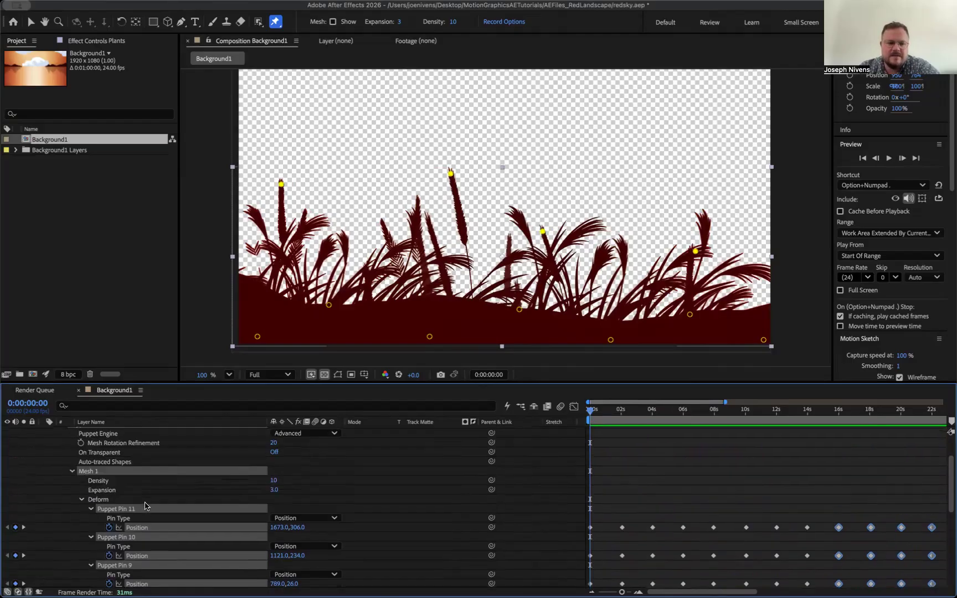
scroll(49, 494, "up", 1)
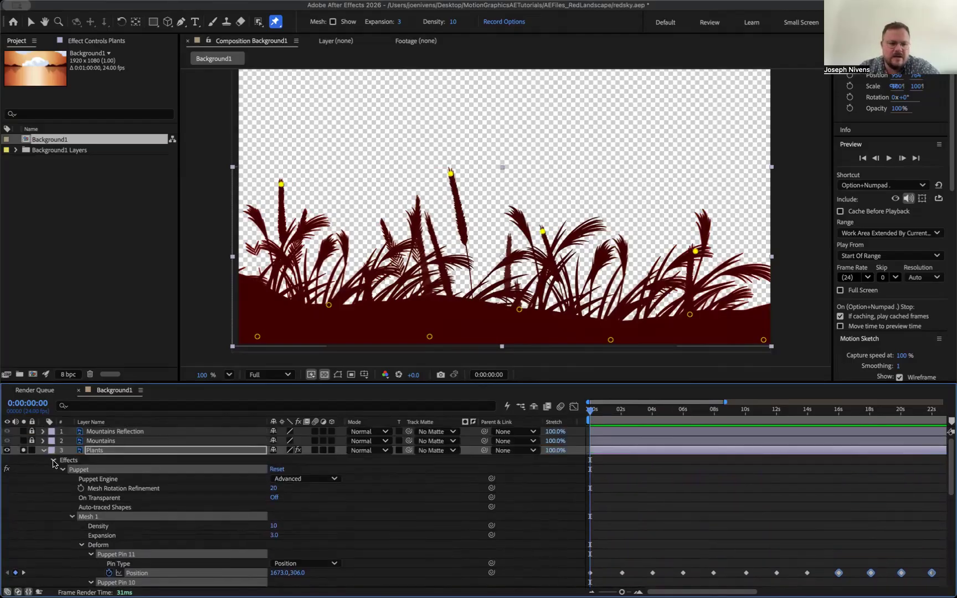
left_click(54, 460)
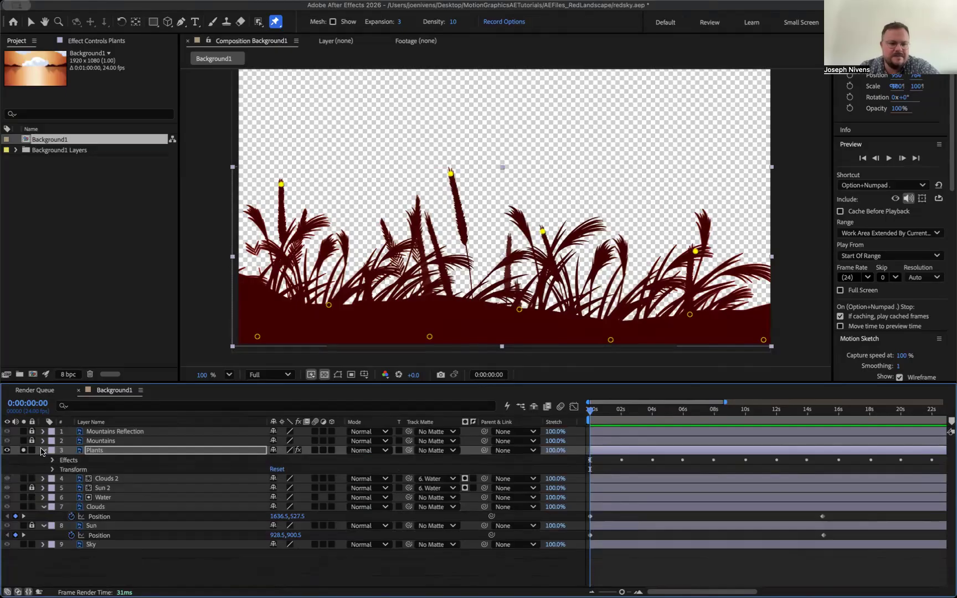
left_click(42, 450)
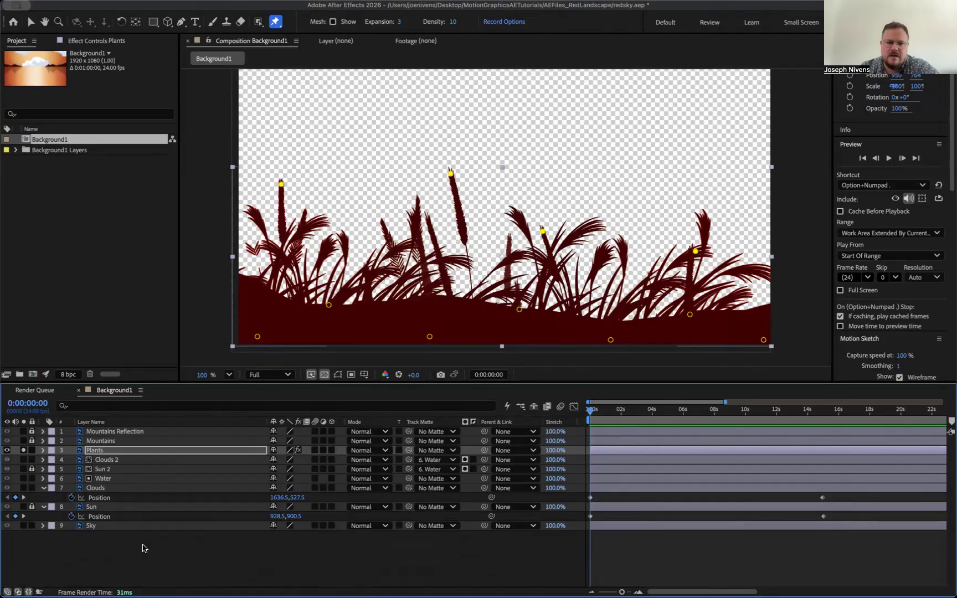
left_click(24, 451)
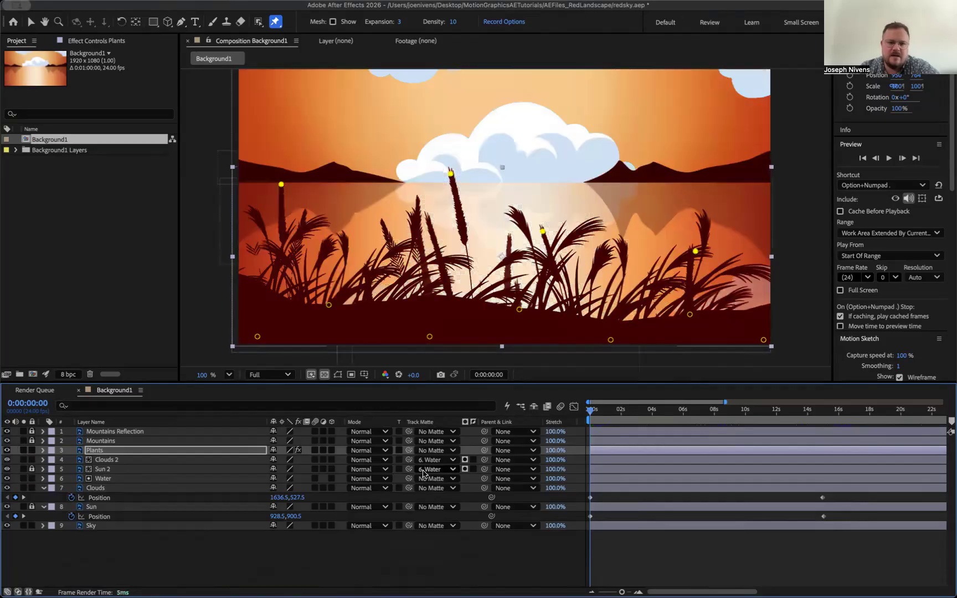
Preview the full scene from the start at 50% magnification, then stop playback
mouse_move(591, 410)
left_mouse_down()
mouse_move(758, 410)
mouse_move(590, 410)
left_mouse_up()
key("comma")
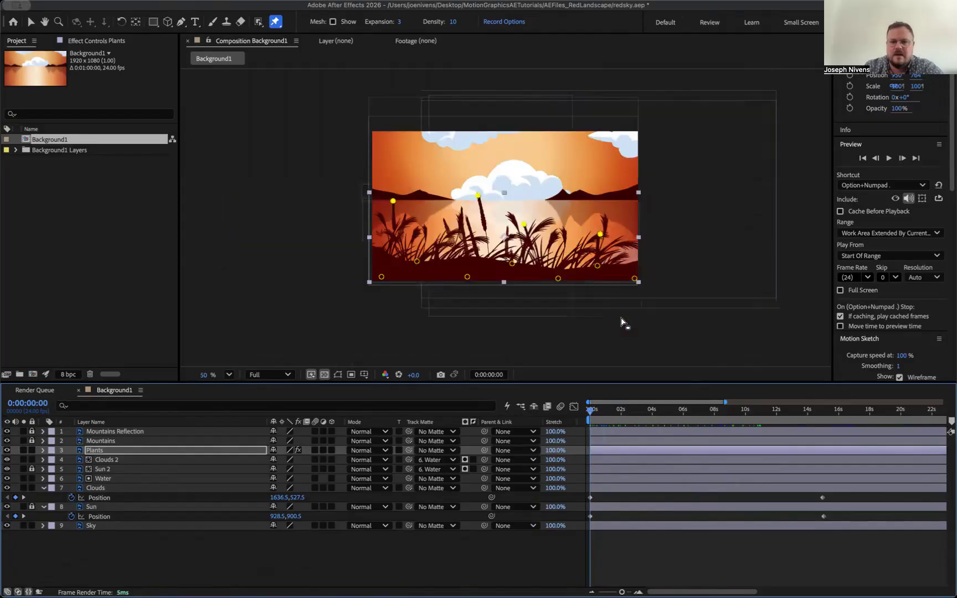
key("space")
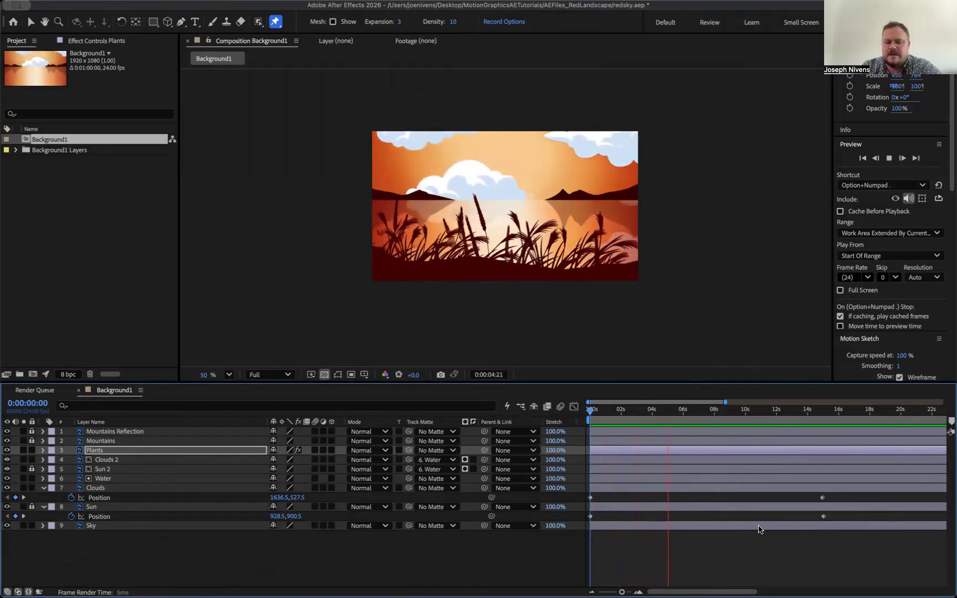
key("space")
With the current time at 0:00:14:23, create a new dark red solid layer above Plants
left_click_drag(724, 402, 944, 402)
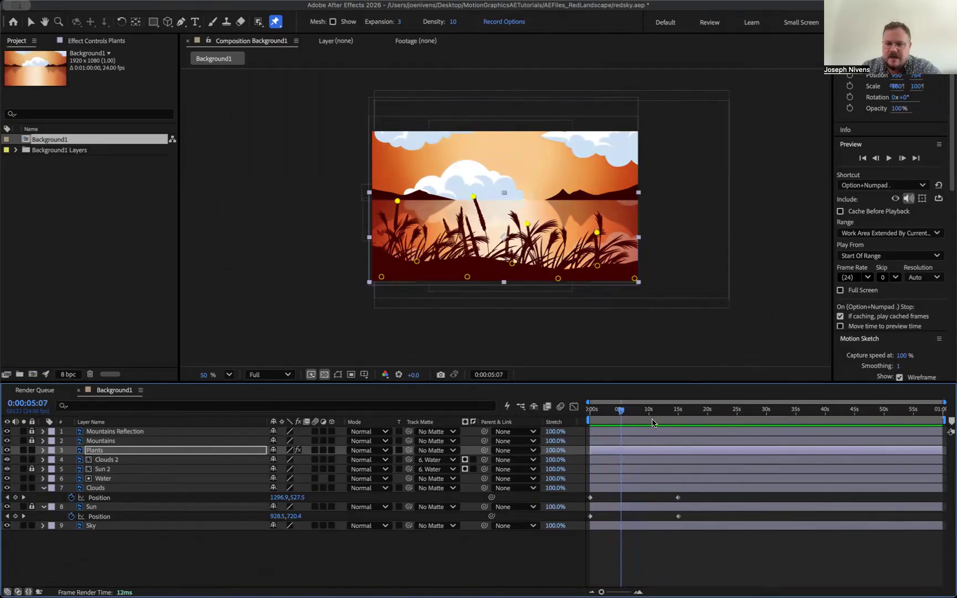
left_click_drag(621, 410, 676, 440)
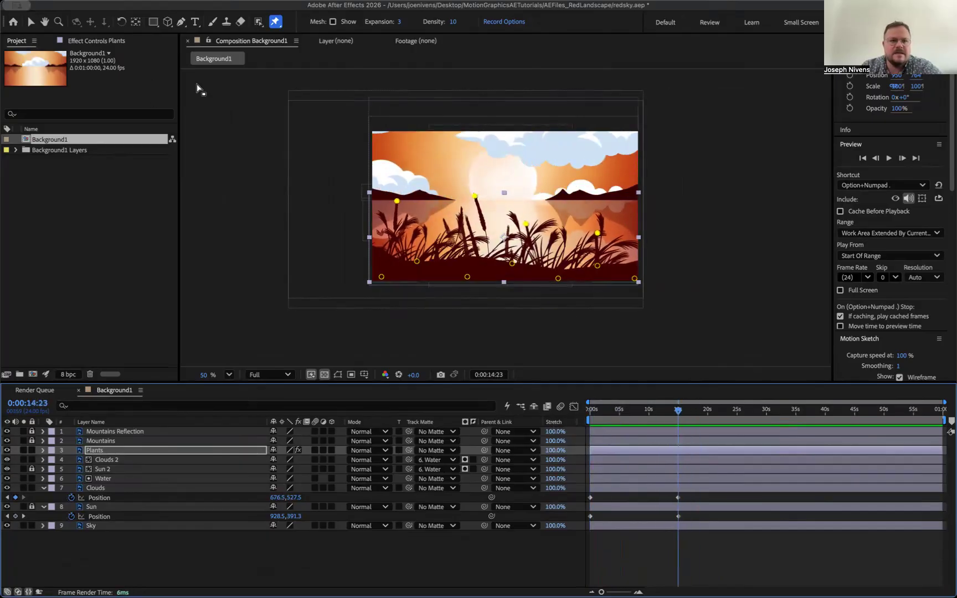
left_click(191, 1)
mouse_move(265, 11)
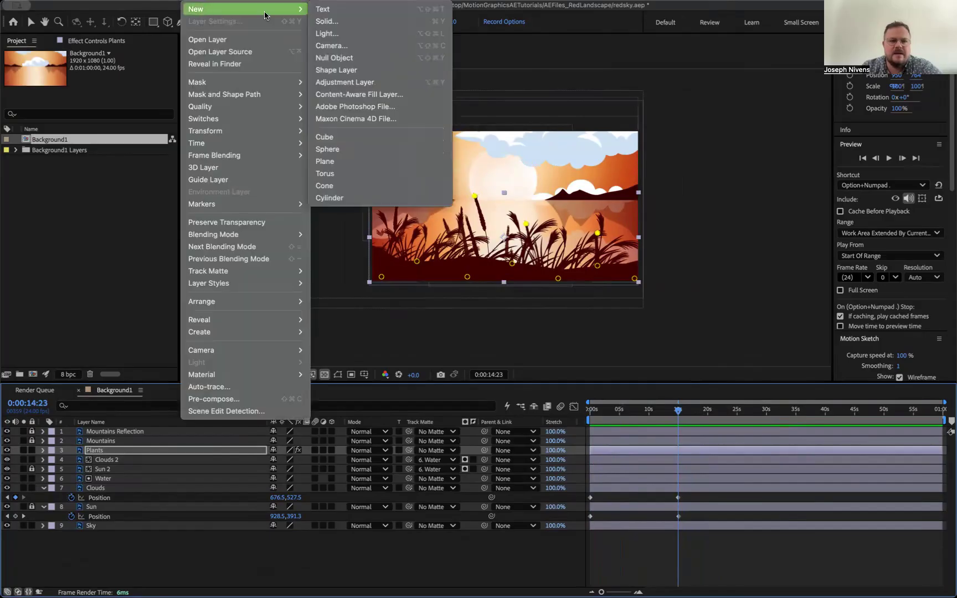
left_click(358, 24)
left_click(625, 523)
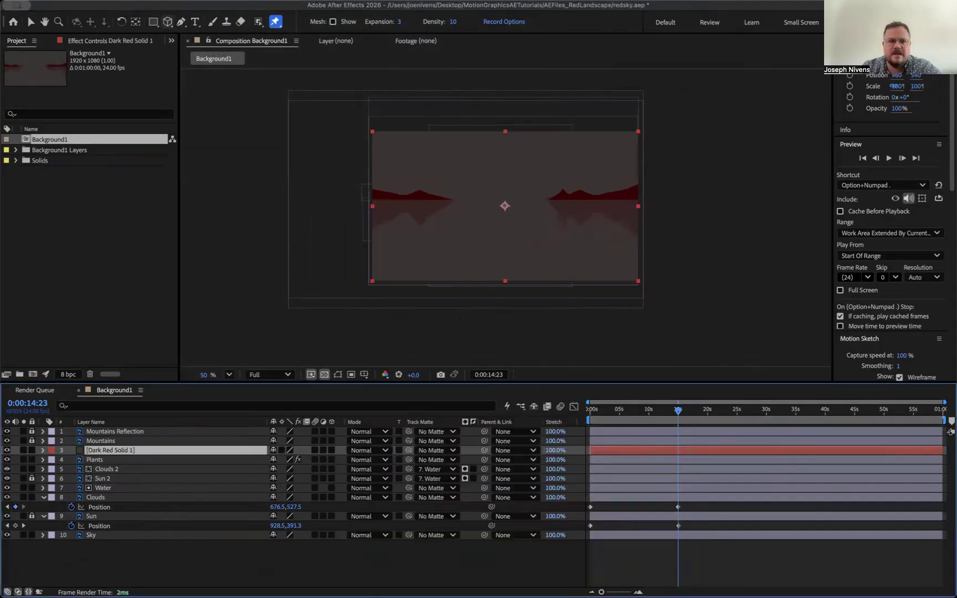
left_click(191, 1)
mouse_move(211, 10)
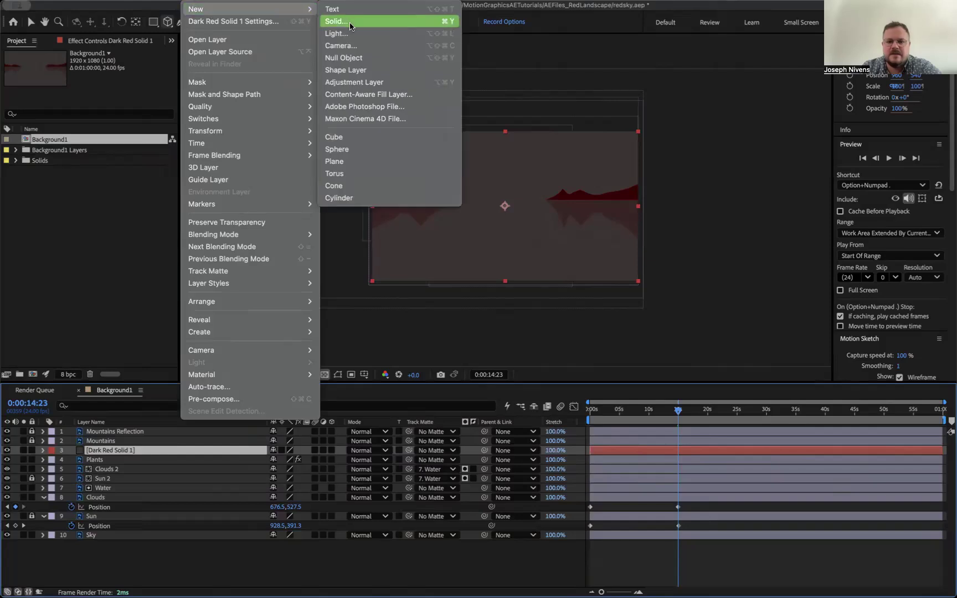
left_click(614, 449)
Move the dark red solid to the top of the layer stack and keyframe its opacity from 0% at 0:00:14:23 to 100% at 0:00:16:18
left_click_drag(126, 452, 129, 429)
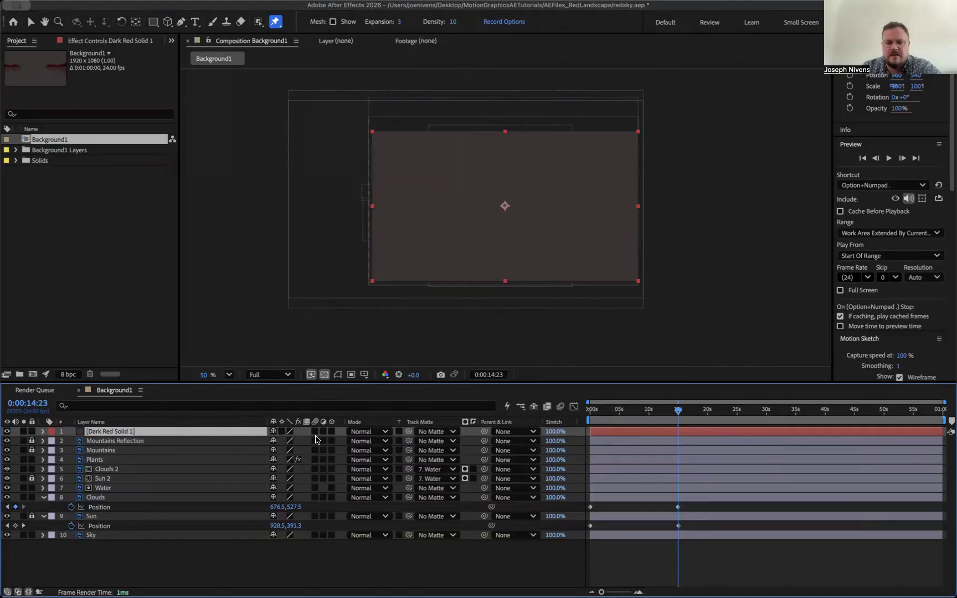
left_click(43, 431)
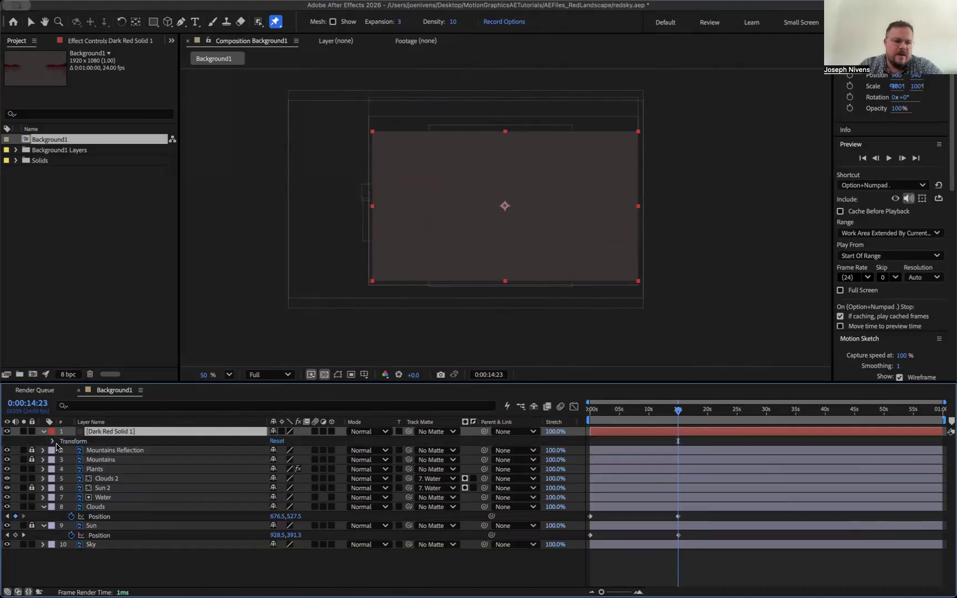
left_click(53, 441)
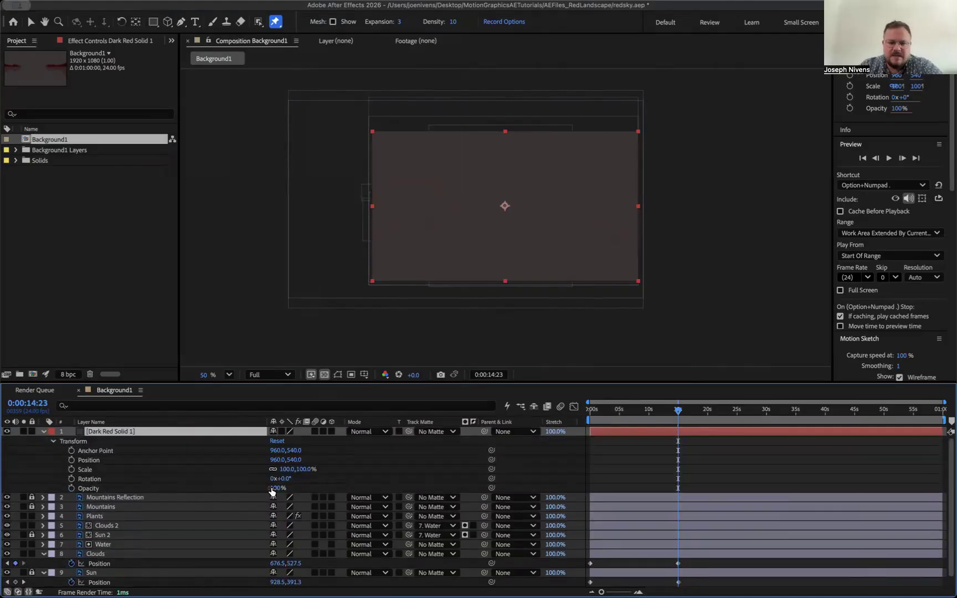
left_click_drag(276, 488, 233, 489)
left_click(71, 487)
left_click_drag(679, 413, 689, 414)
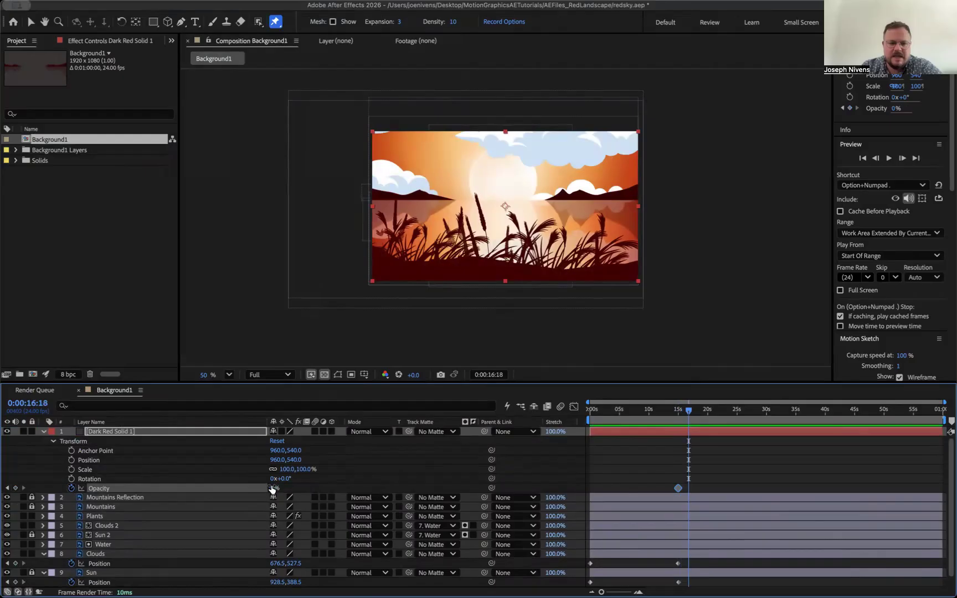
left_click_drag(272, 489, 417, 492)
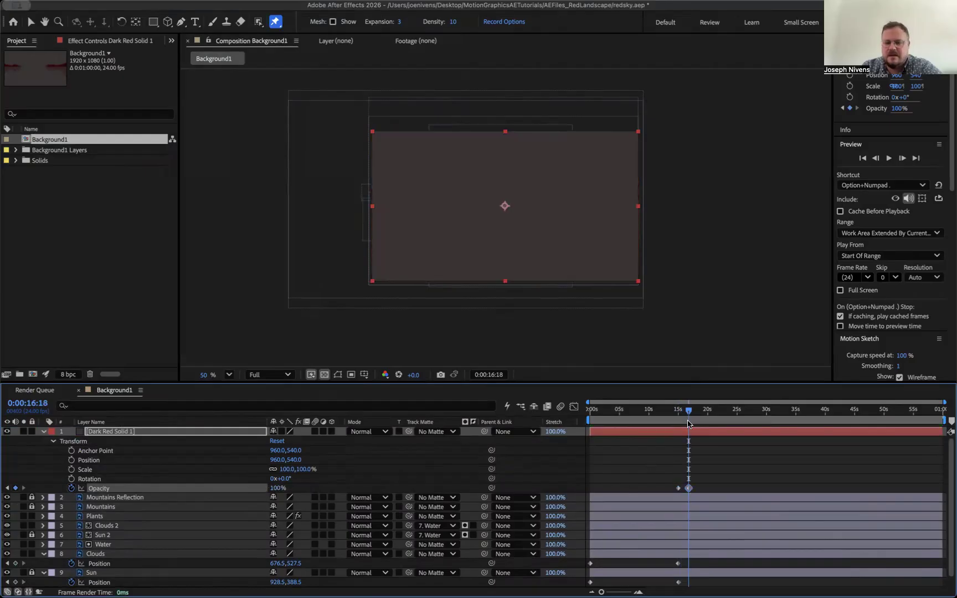
At 0:00:14:23, add a text layer reading "Made by" plus the creator's full name and move it to the middle of the upper sky
left_click_drag(689, 413, 677, 415)
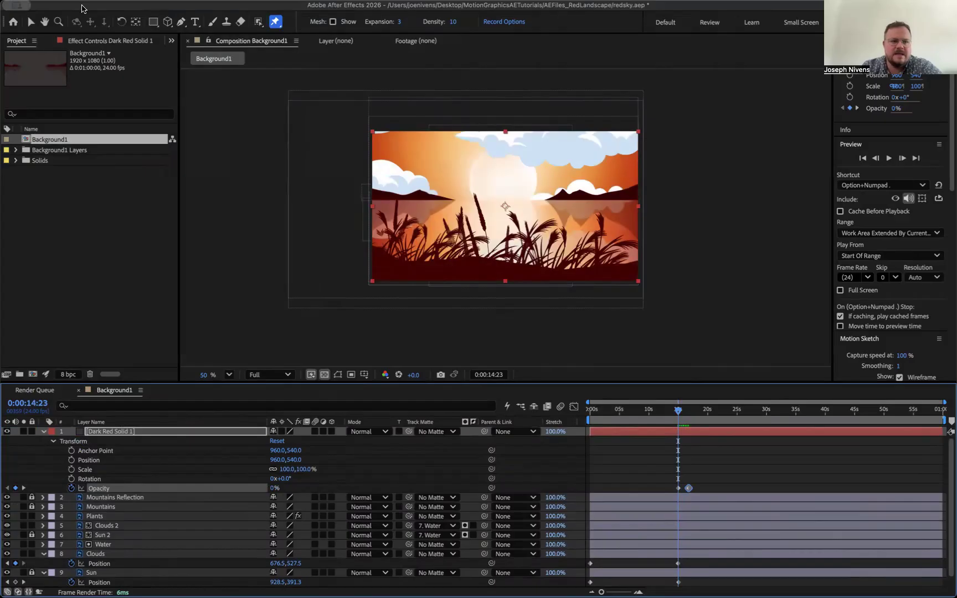
key("super+t")
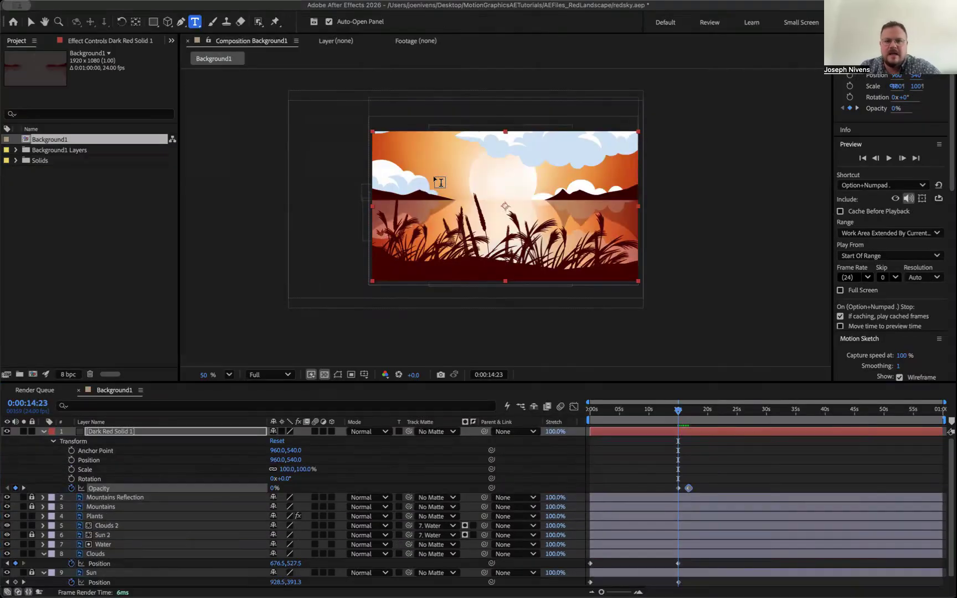
left_click(431, 212)
type("Made by Joe Nibve")
key("BackSpace")
key("BackSpace")
key("BackSpace")
type("vens")
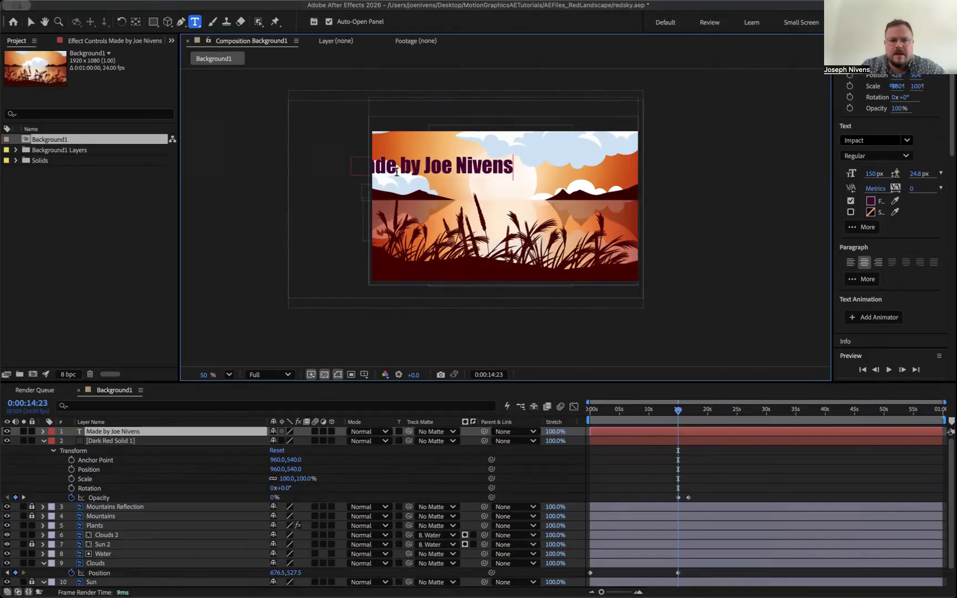
type("v")
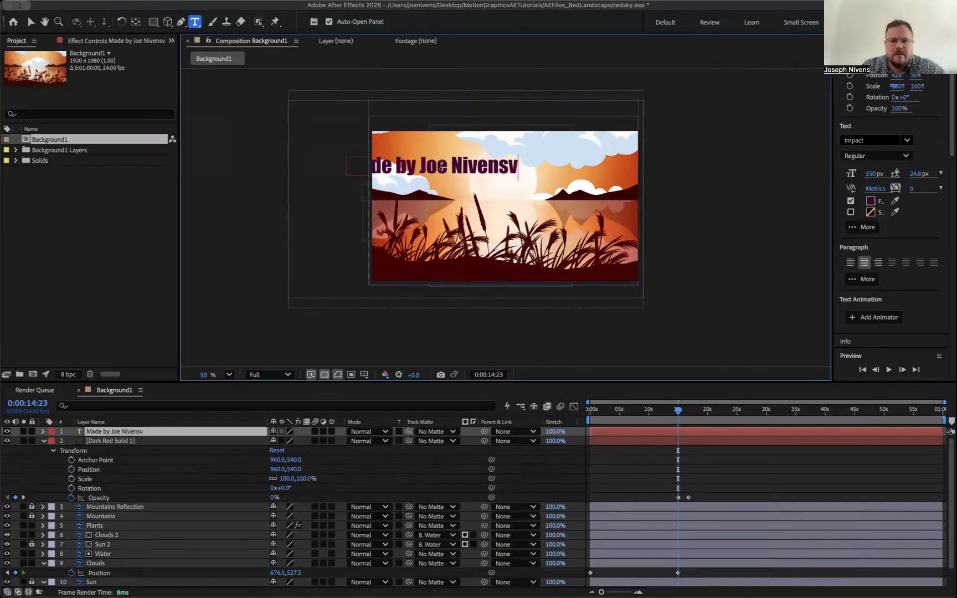
key("BackSpace")
left_click(31, 21)
left_click_drag(445, 171, 513, 170)
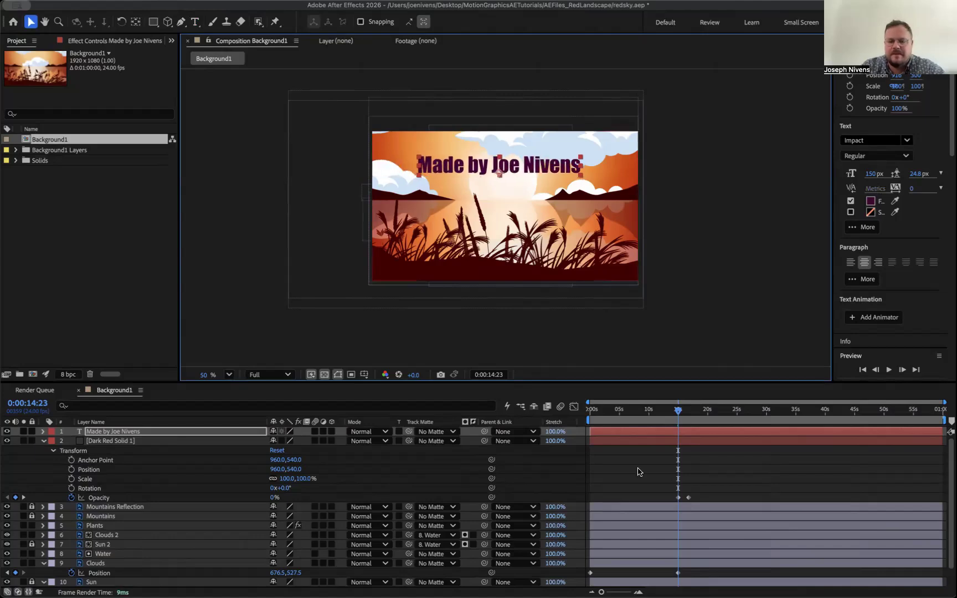
Keyframe the credit text's opacity from 0% at 0:00:14:23 to 100% at 0:00:18:09
left_click(43, 433)
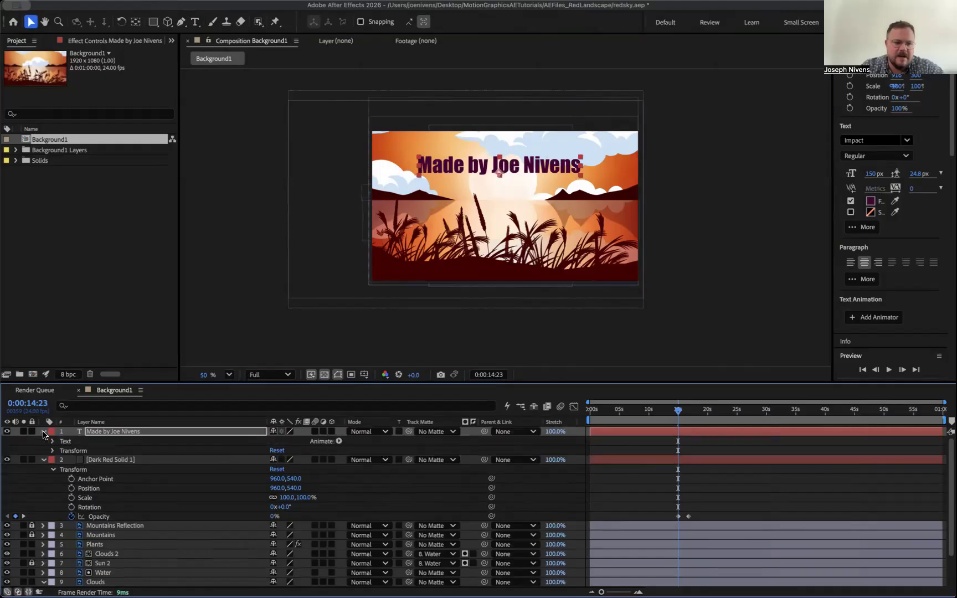
left_click(53, 450)
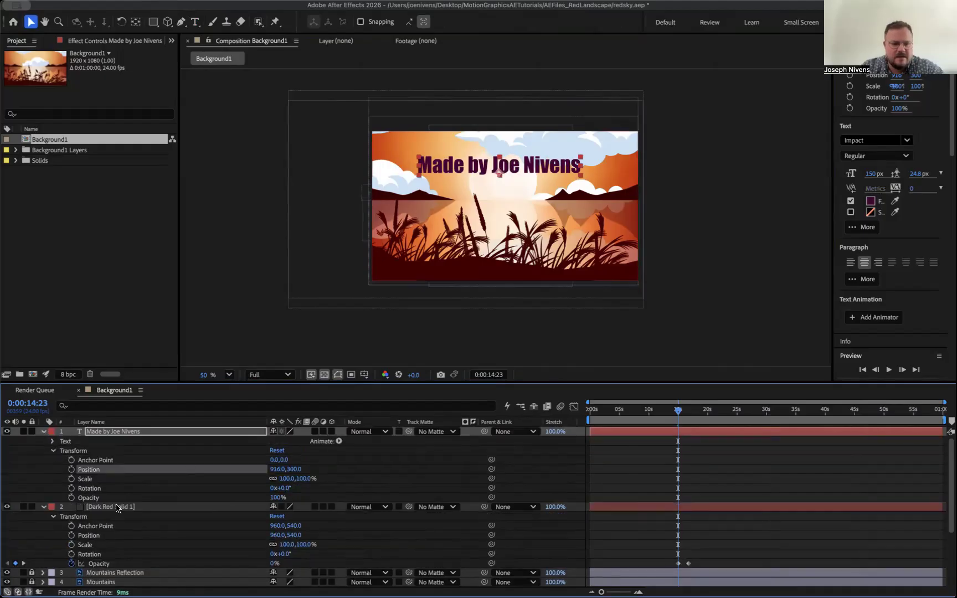
left_click(72, 497)
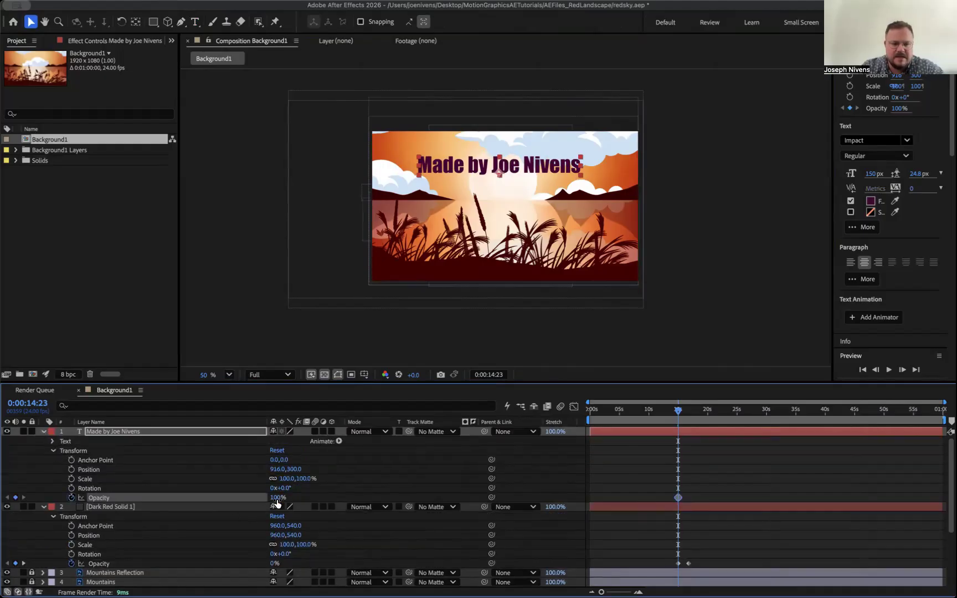
left_click_drag(277, 502, 114, 496)
left_click_drag(679, 419, 699, 414)
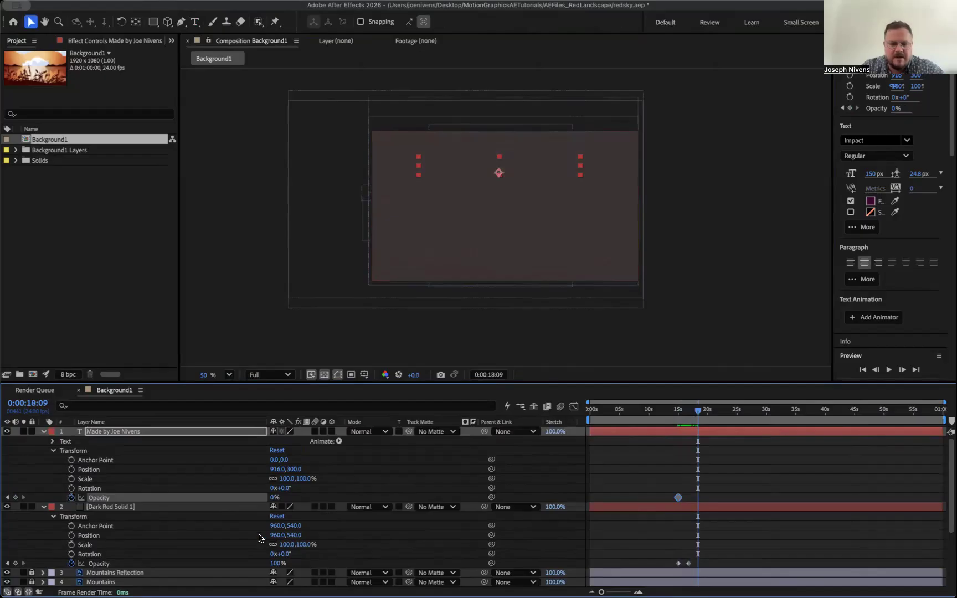
left_click_drag(272, 497, 471, 498)
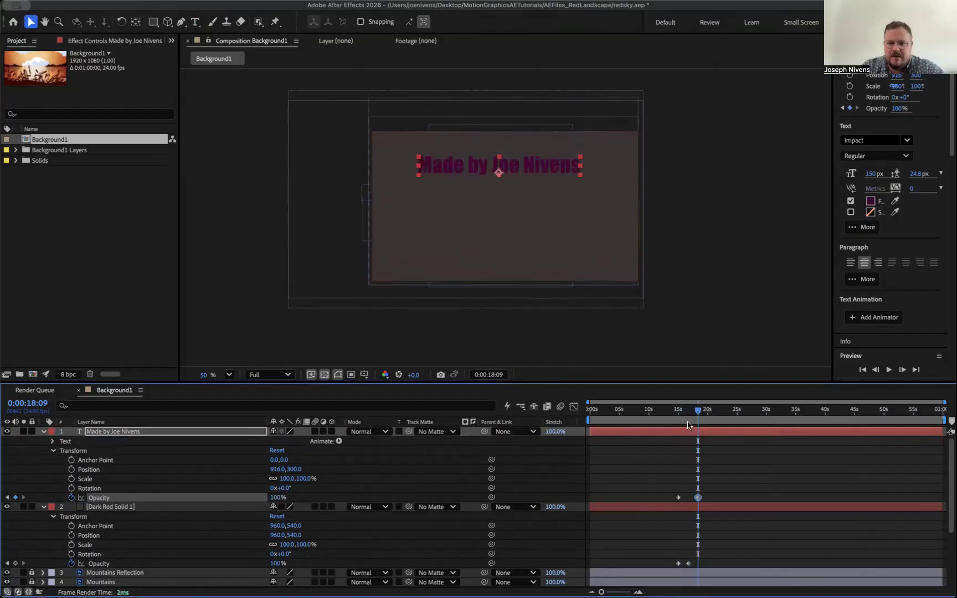
Centre the credit text in the frame and change its fill to pale pink EFD5E8
mouse_move(700, 410)
left_mouse_down()
mouse_move(668, 409)
mouse_move(700, 410)
left_mouse_up()
left_click_drag(519, 164, 522, 201)
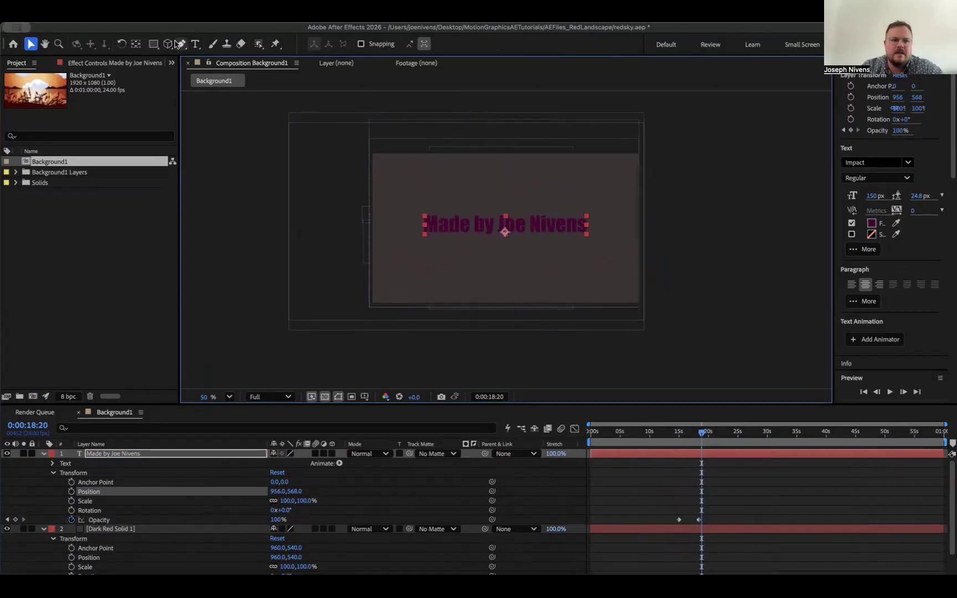
left_click(195, 22)
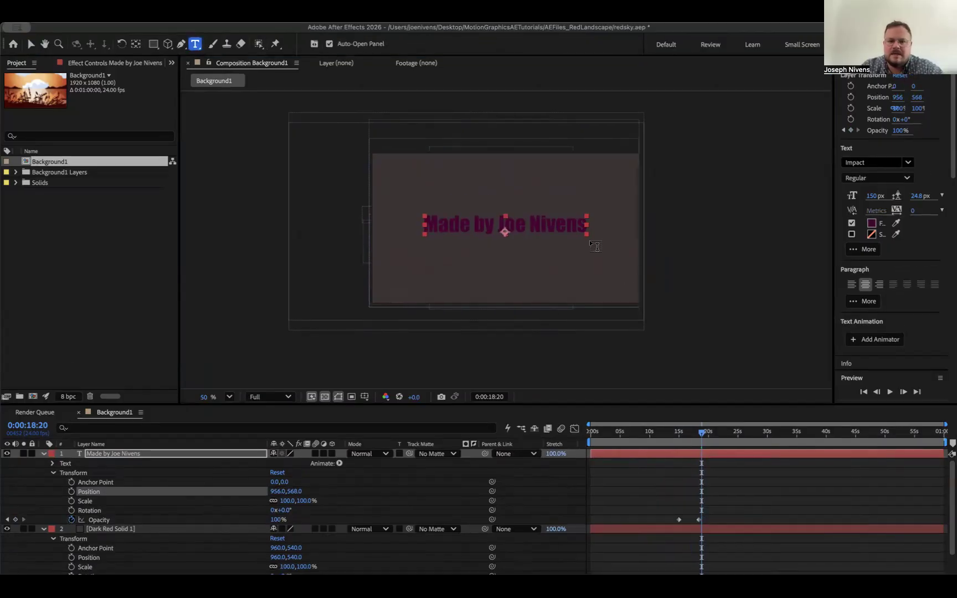
left_click(582, 208)
left_click_drag(582, 230, 319, 214)
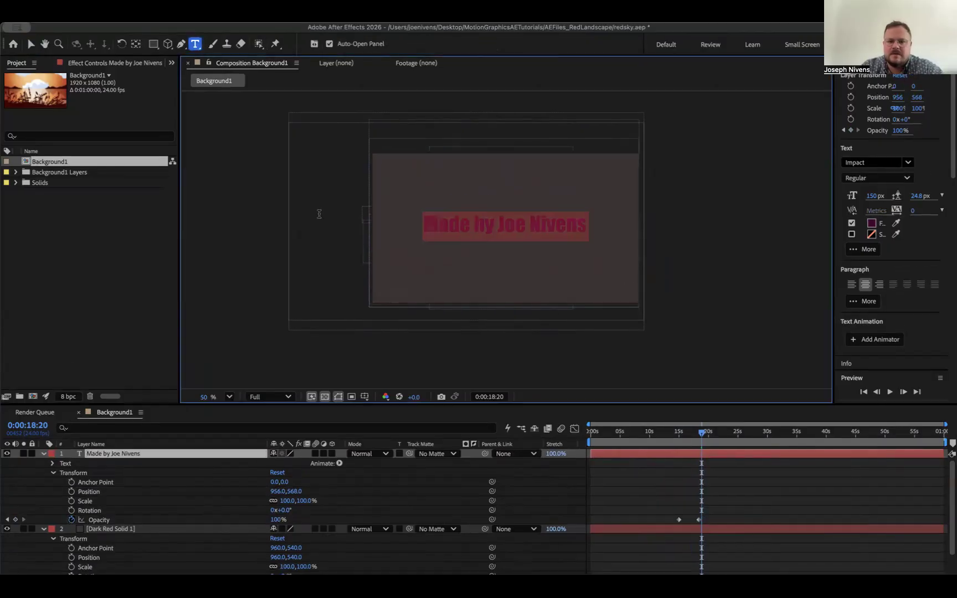
left_click(872, 223)
left_click(548, 314)
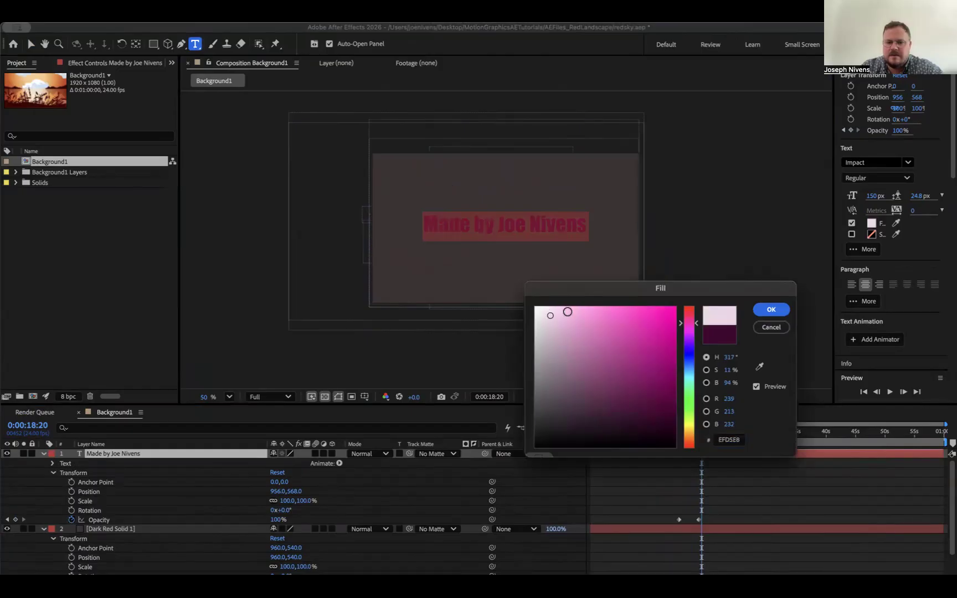
left_click(771, 309)
key("Escape")
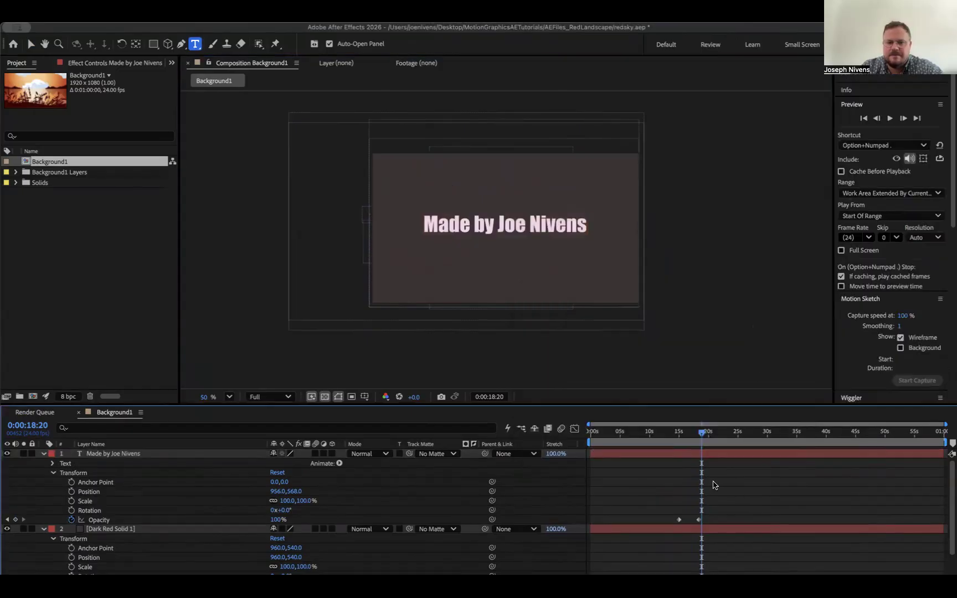
Preview the fade to the solid and credit from 0:00:12:22, then stop playback
left_click_drag(701, 435, 667, 436)
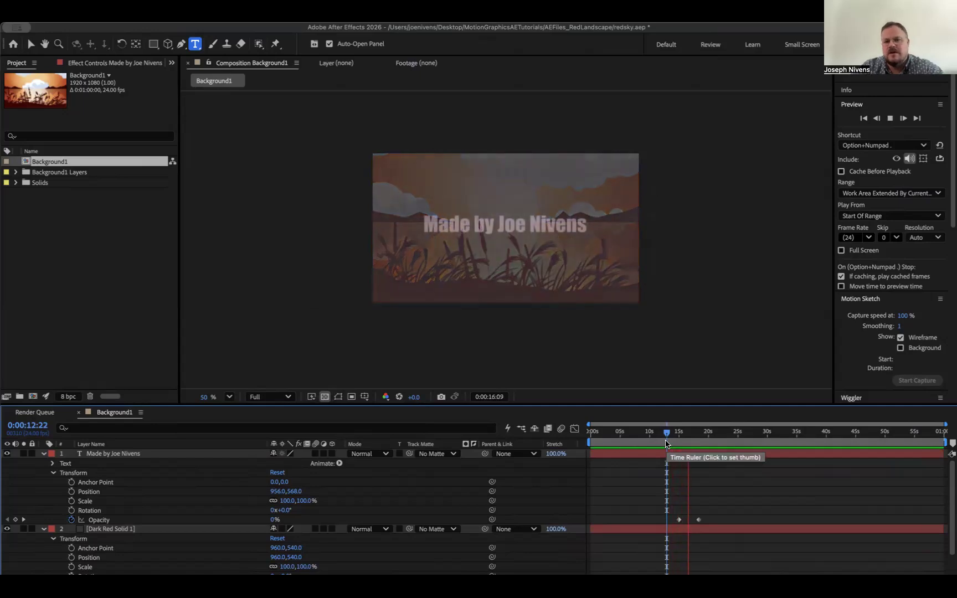
key("space")
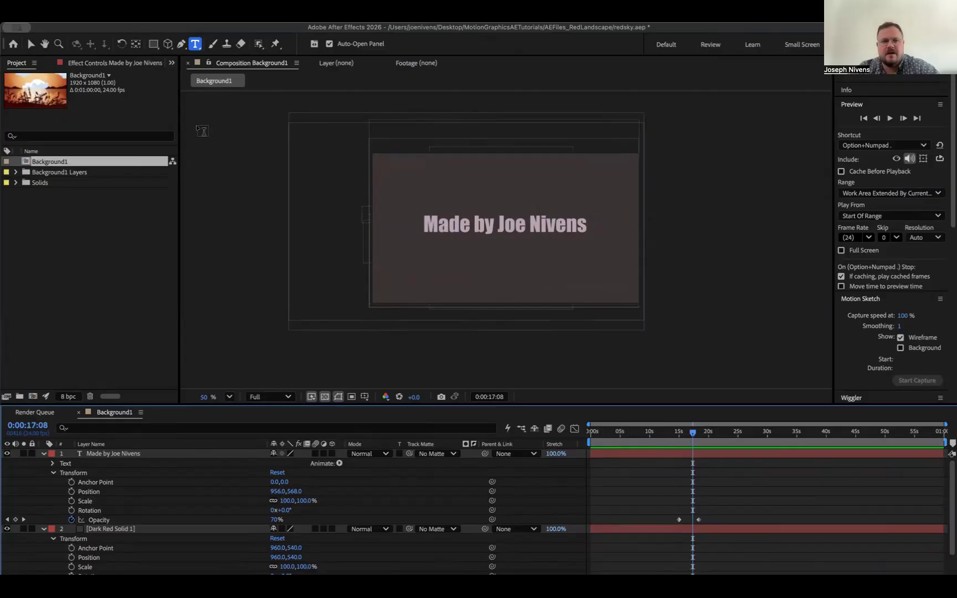
double_click(116, 30)
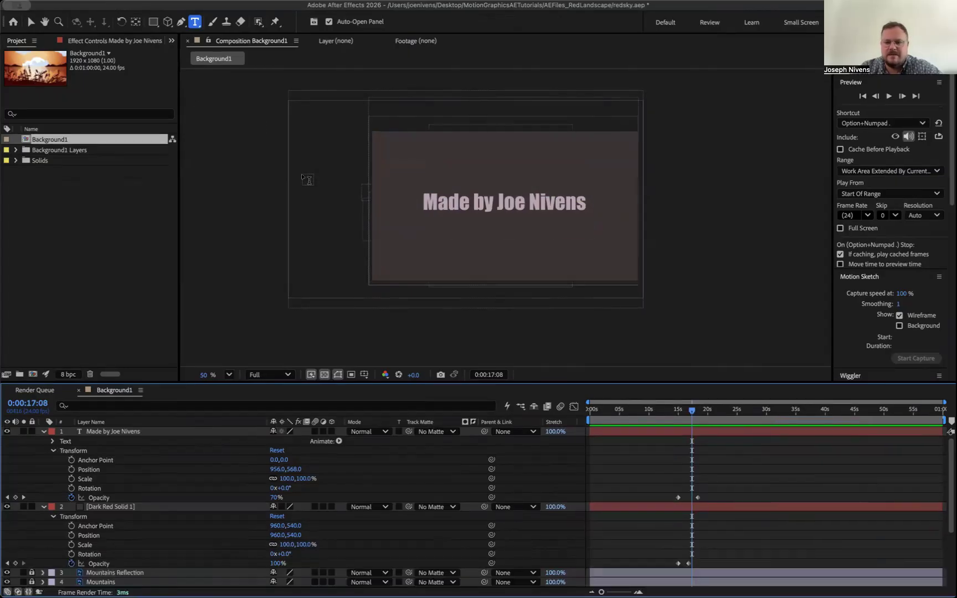
Shorten the work area to end at about 22 seconds, past the credit's fade-in, and return the current time to 0:00:00:00
left_click_drag(692, 414, 715, 417)
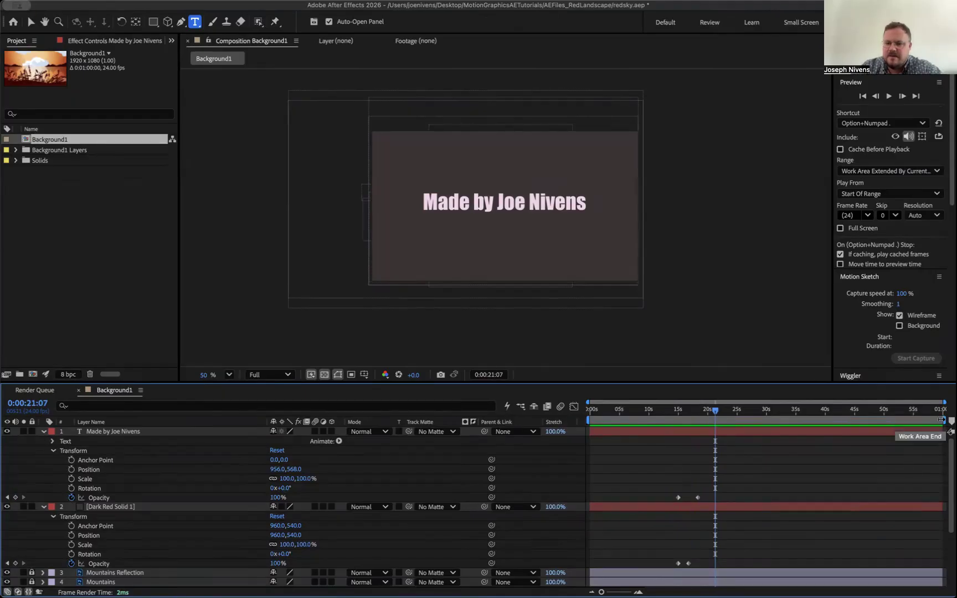
left_click_drag(941, 419, 583, 407)
key("n")
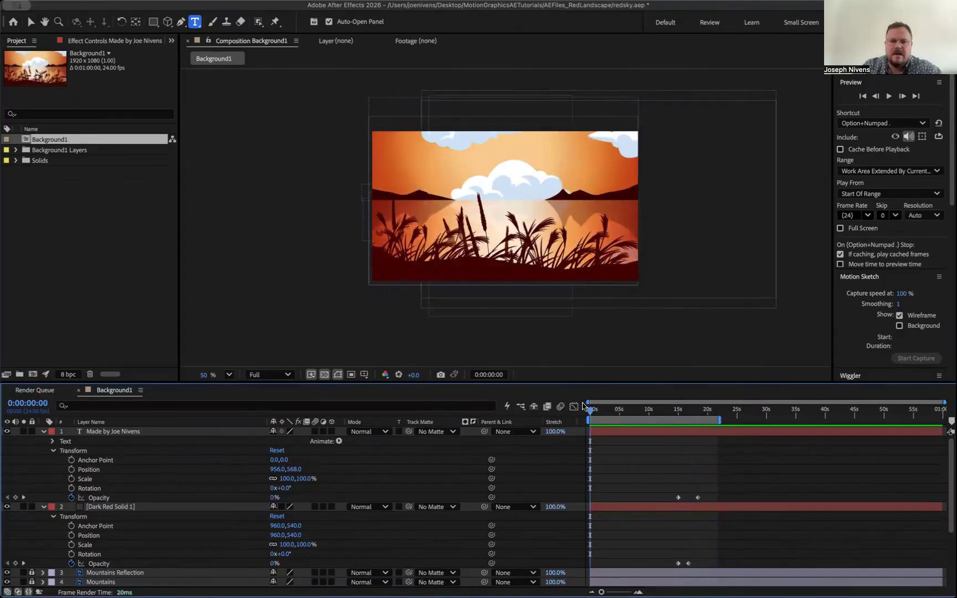
Add the composition to the render queue and render it as the H.264 file Background1.mp4 on the Desktop
left_click(151, 1)
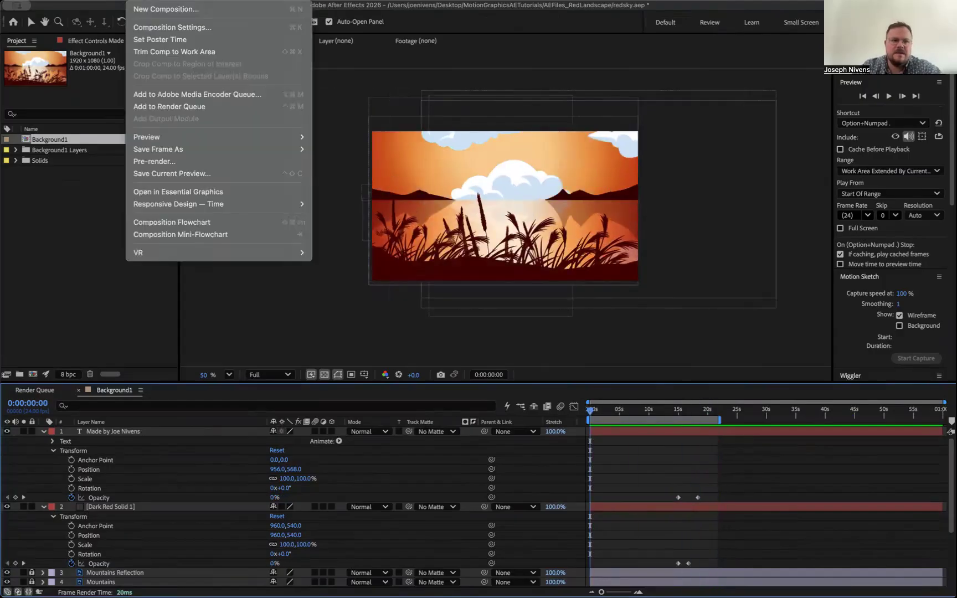
left_click(177, 107)
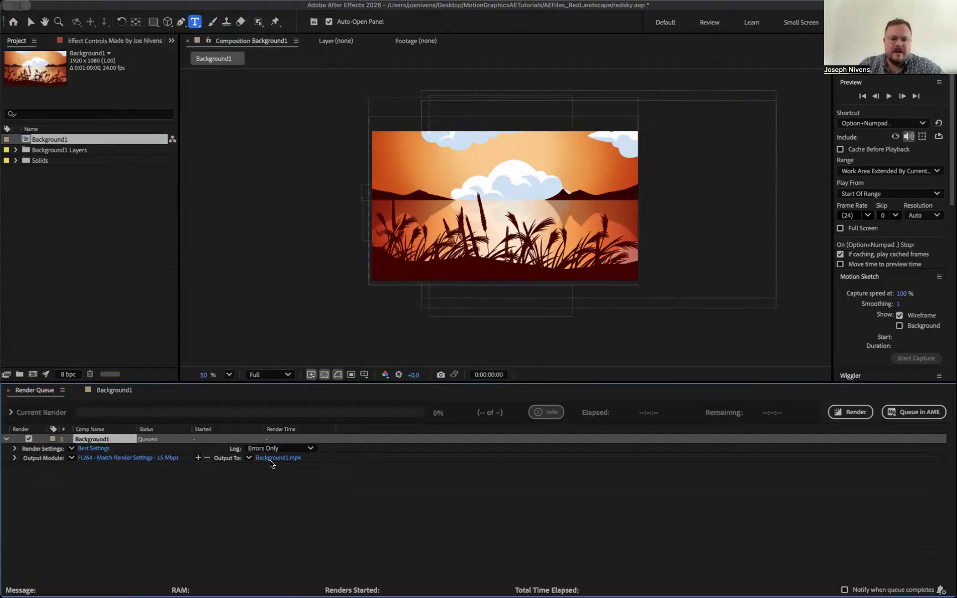
left_click(276, 459)
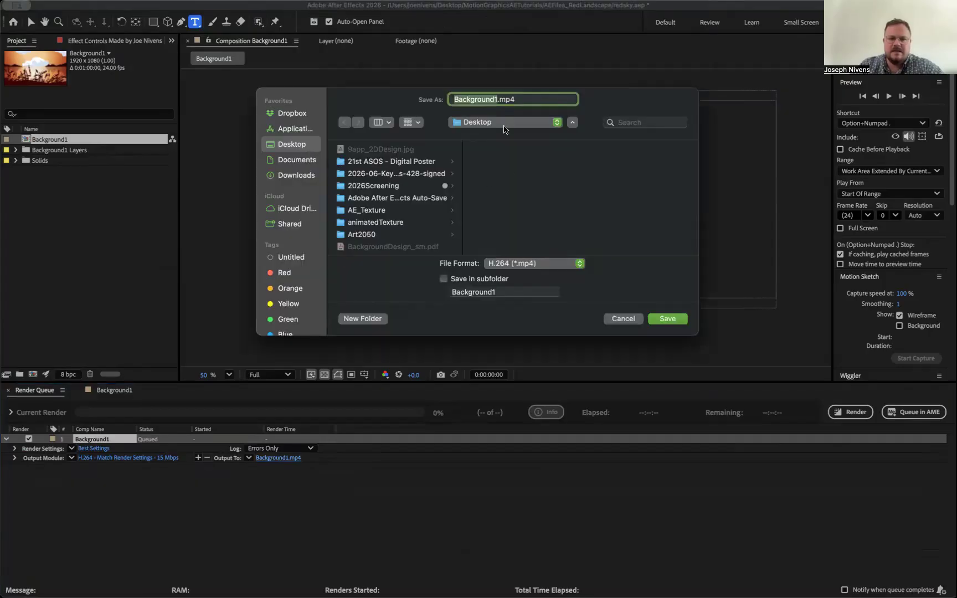
left_click(669, 317)
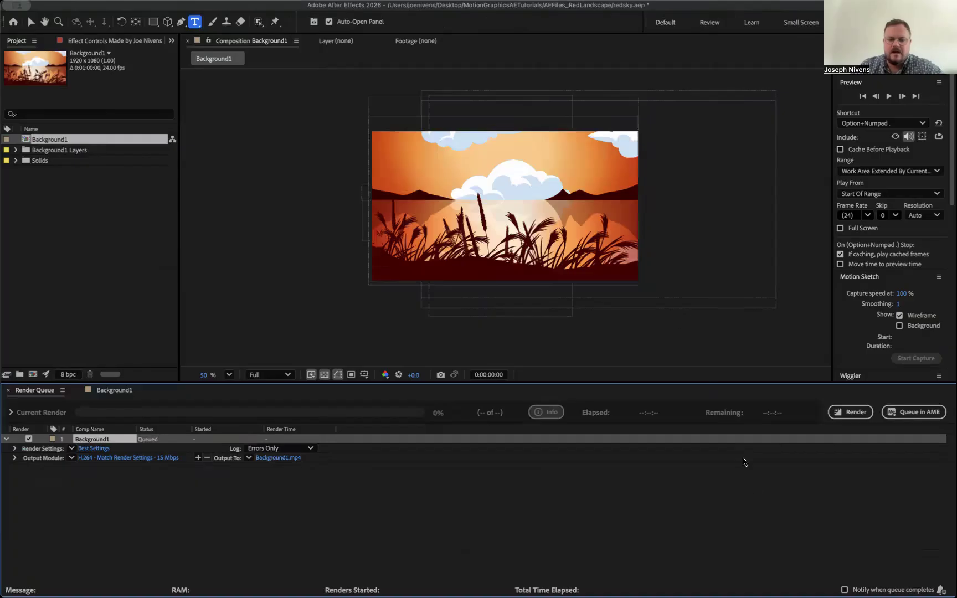
left_click(850, 412)
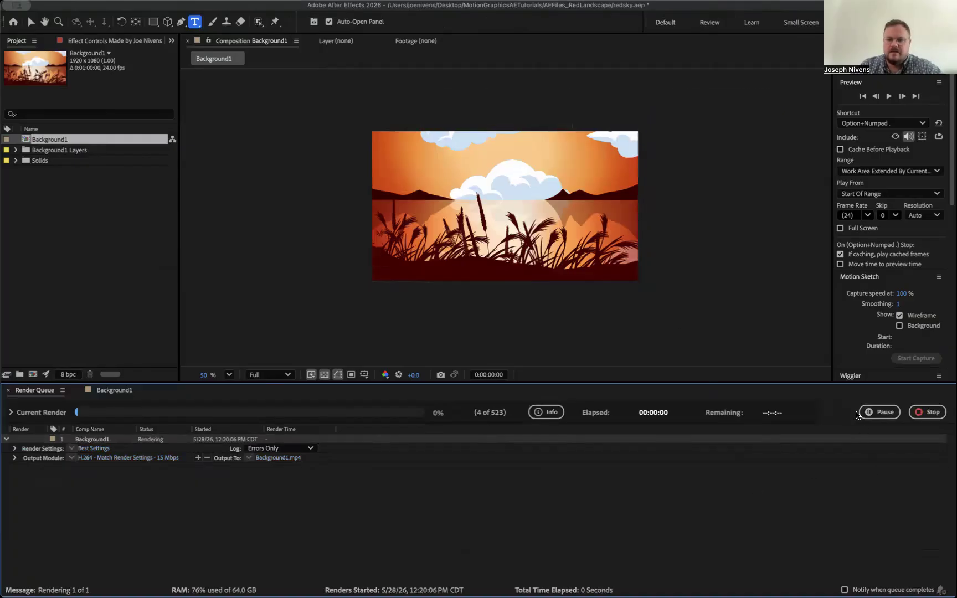